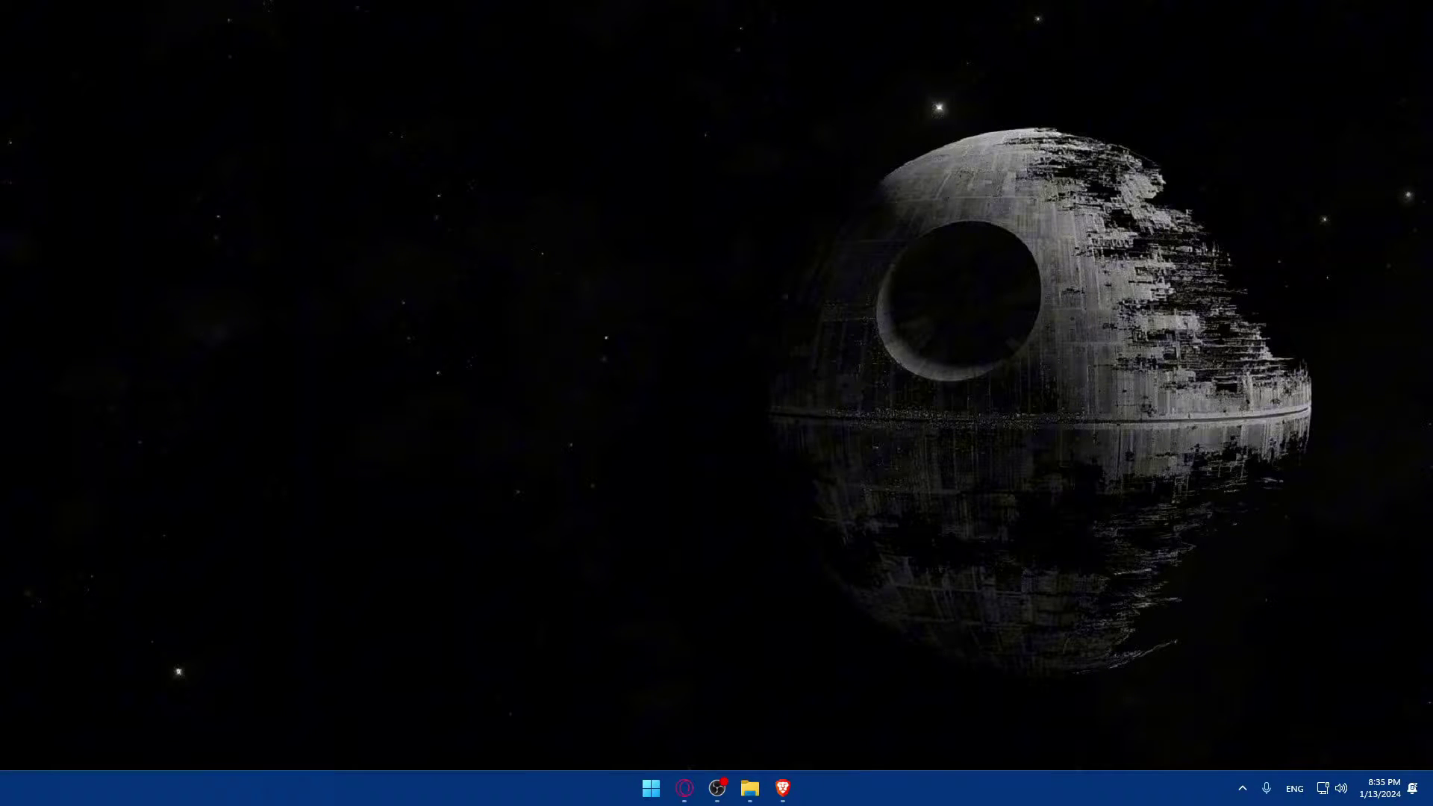
# Launch Brave and go to canva.com.
pyautogui.click(785, 788)
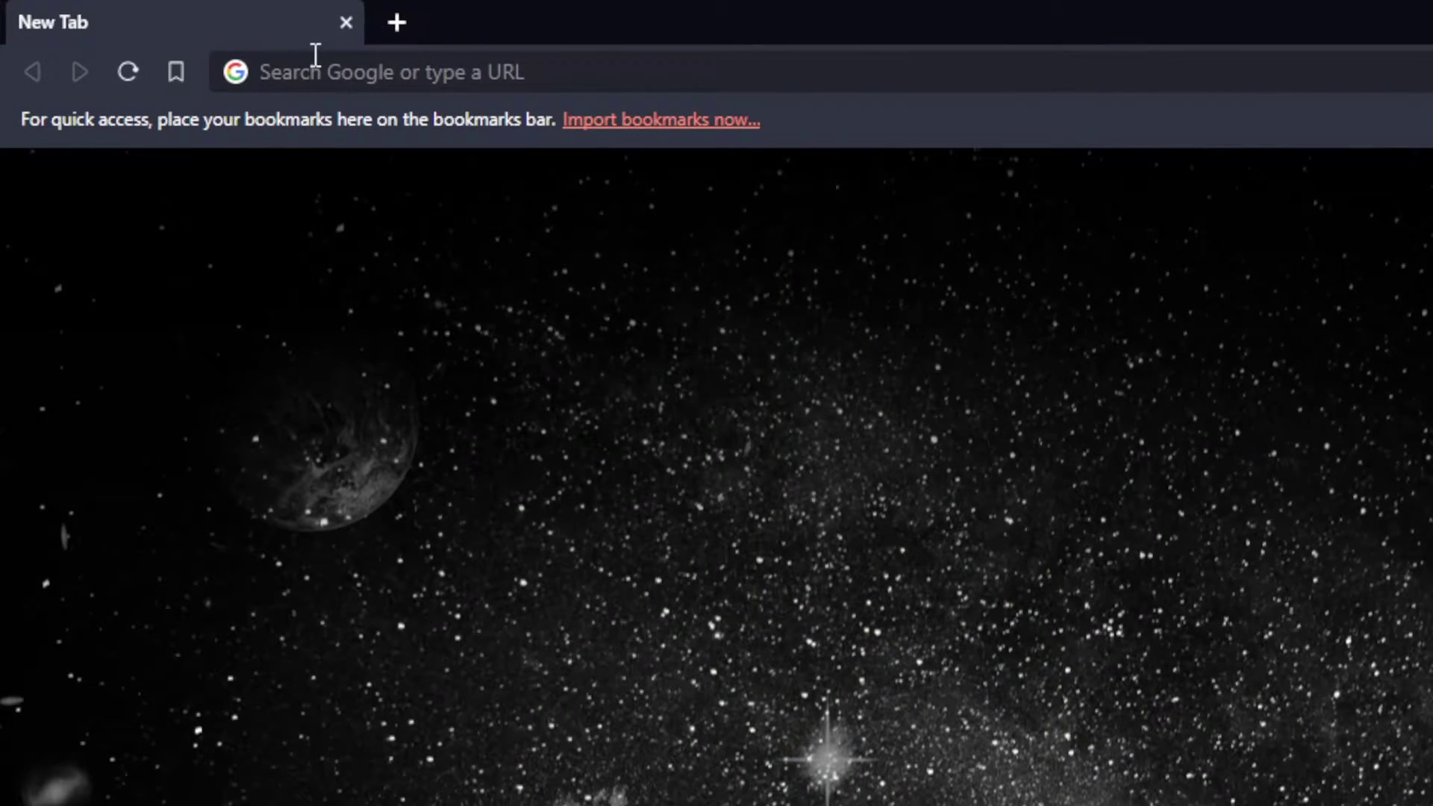
pyautogui.click(169, 36)
pyautogui.write('canva.com')
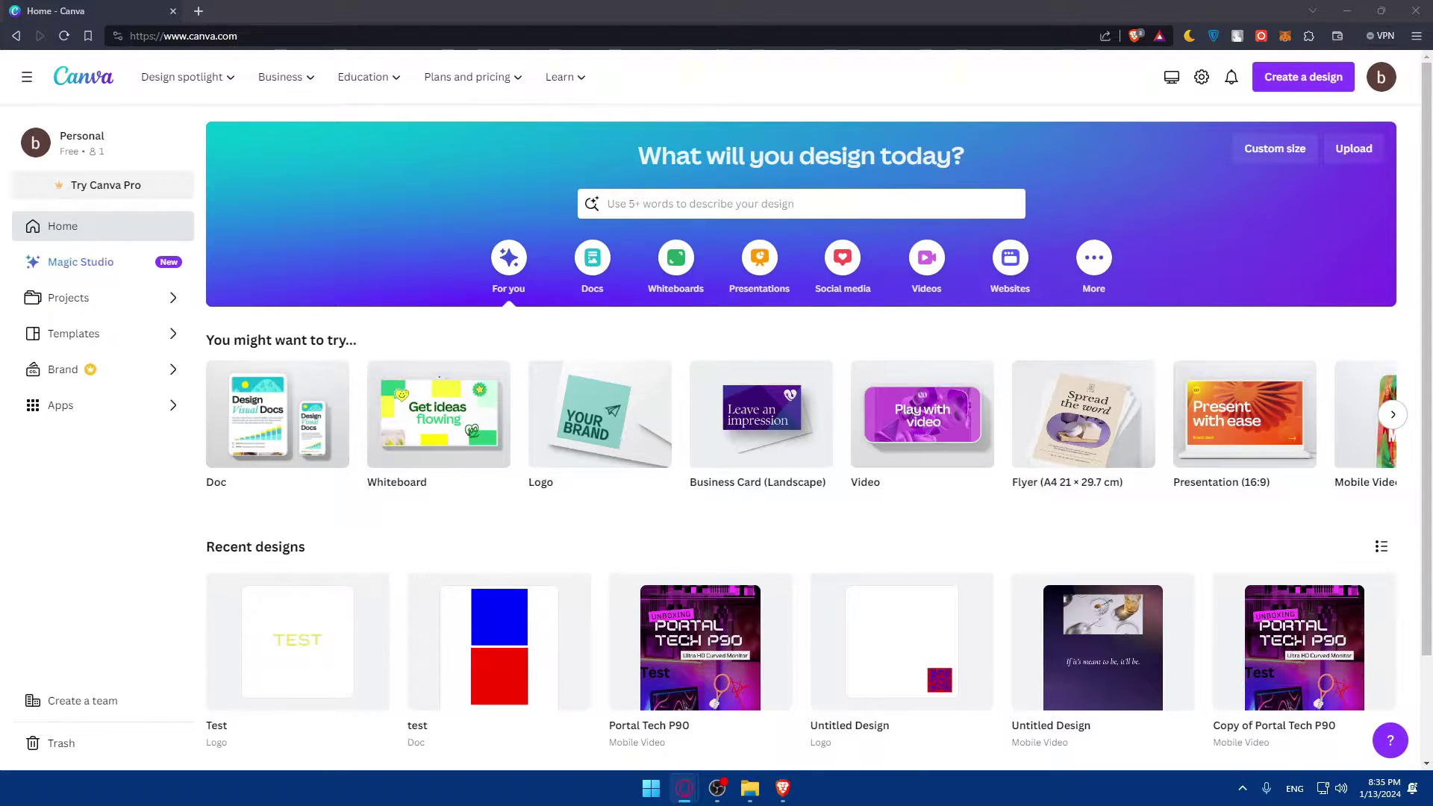
pyautogui.click(720, 94)
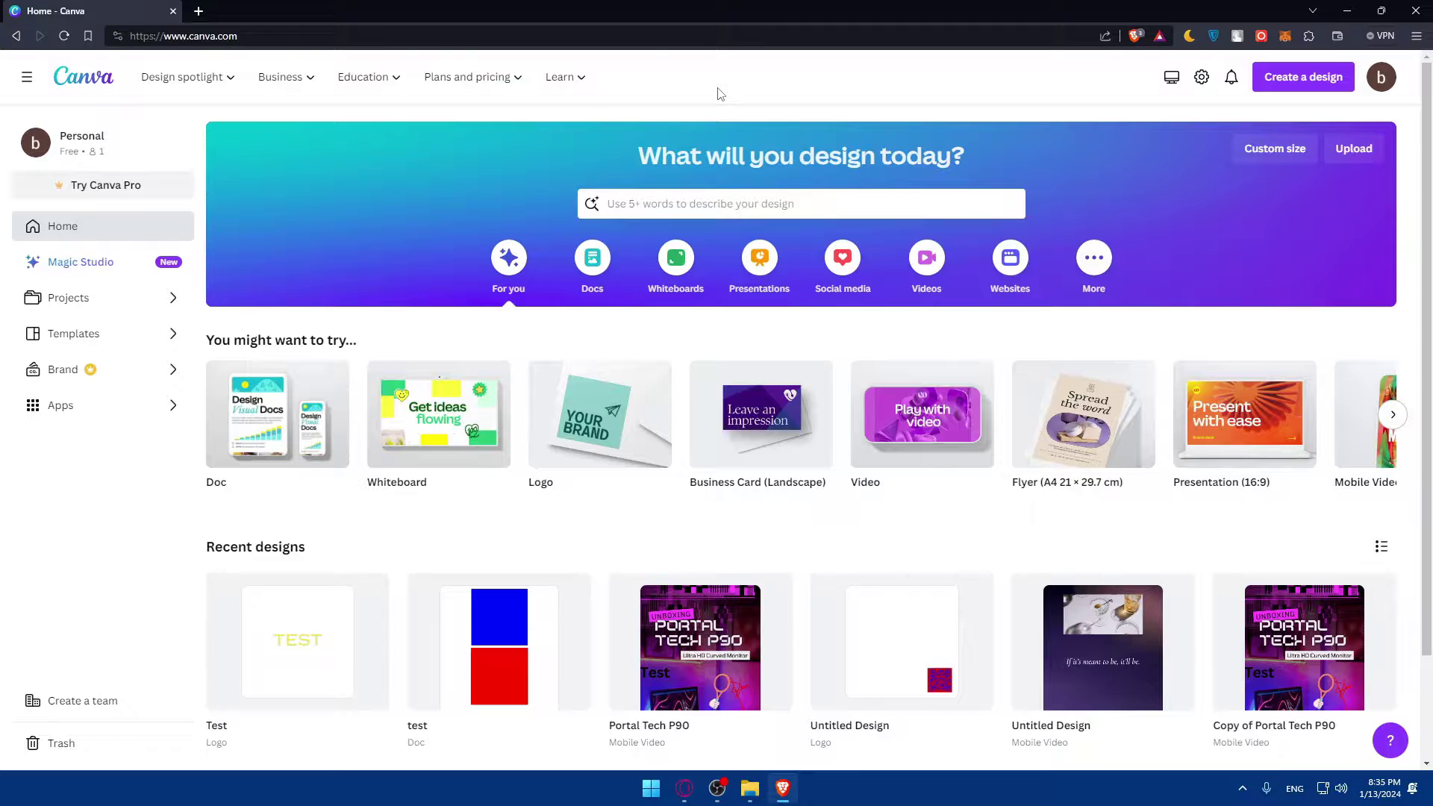
pyautogui.hotkey('ctrl', 'shift', 'n')
pyautogui.write('canva.c')
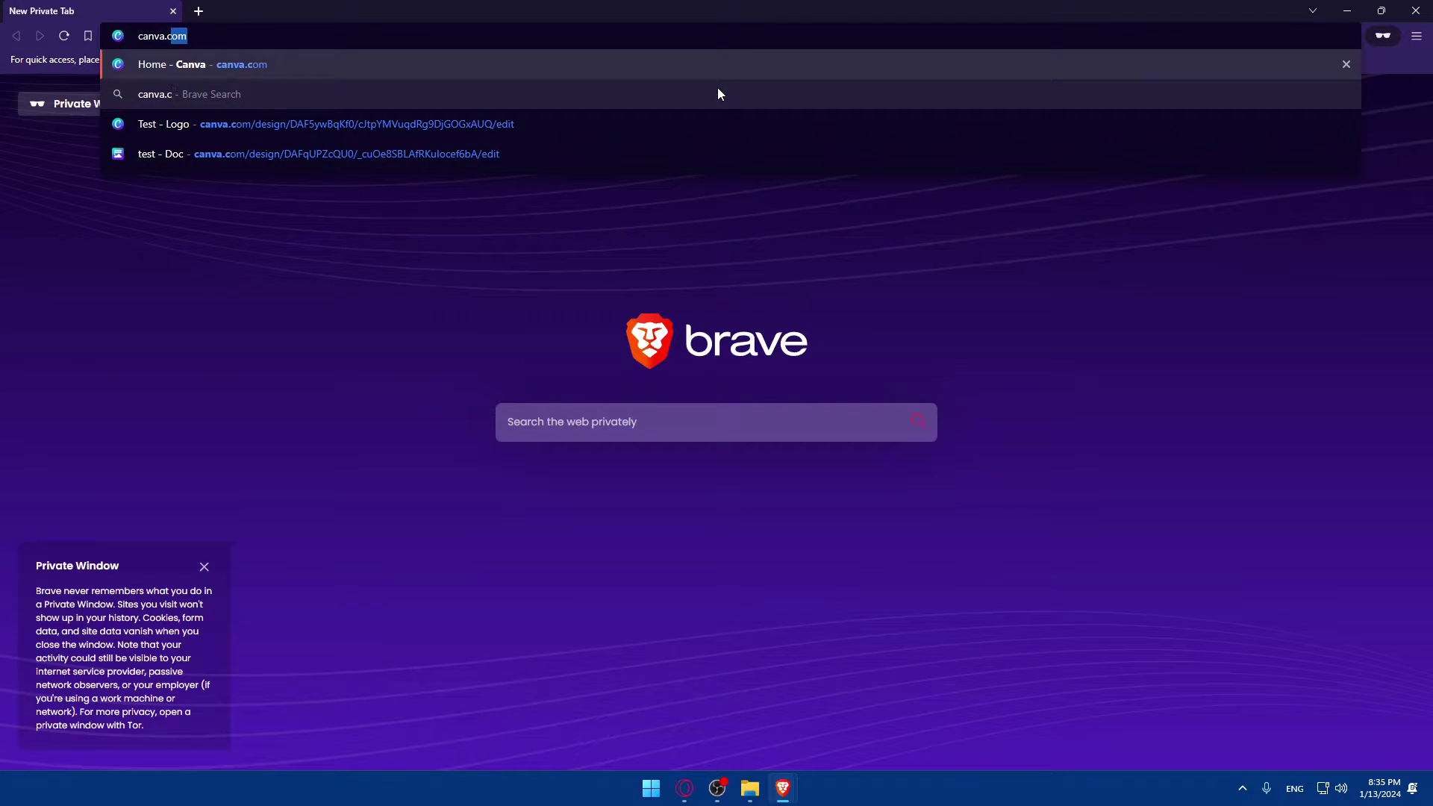
pyautogui.press('Return')
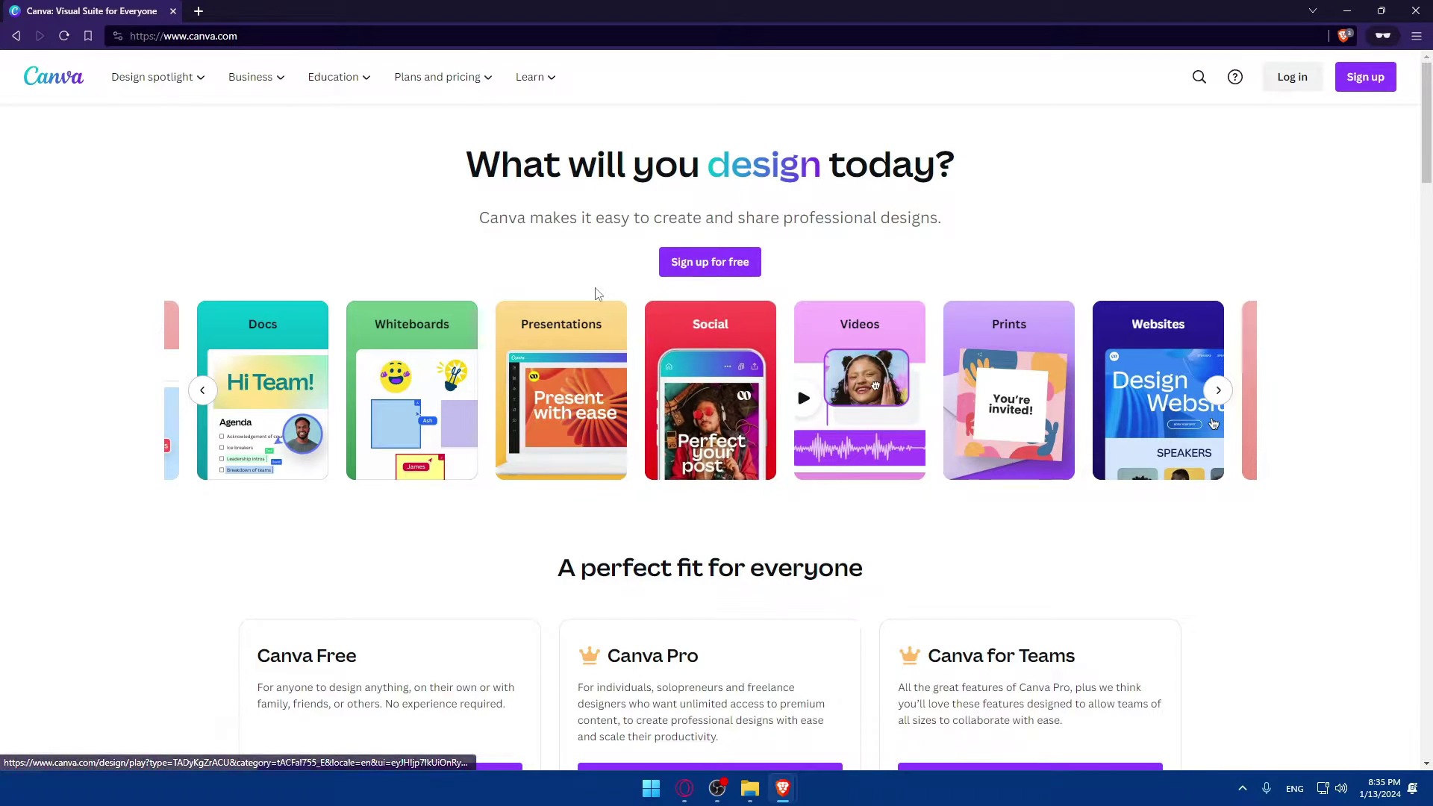
pyautogui.scroll(-15, 597, 294)
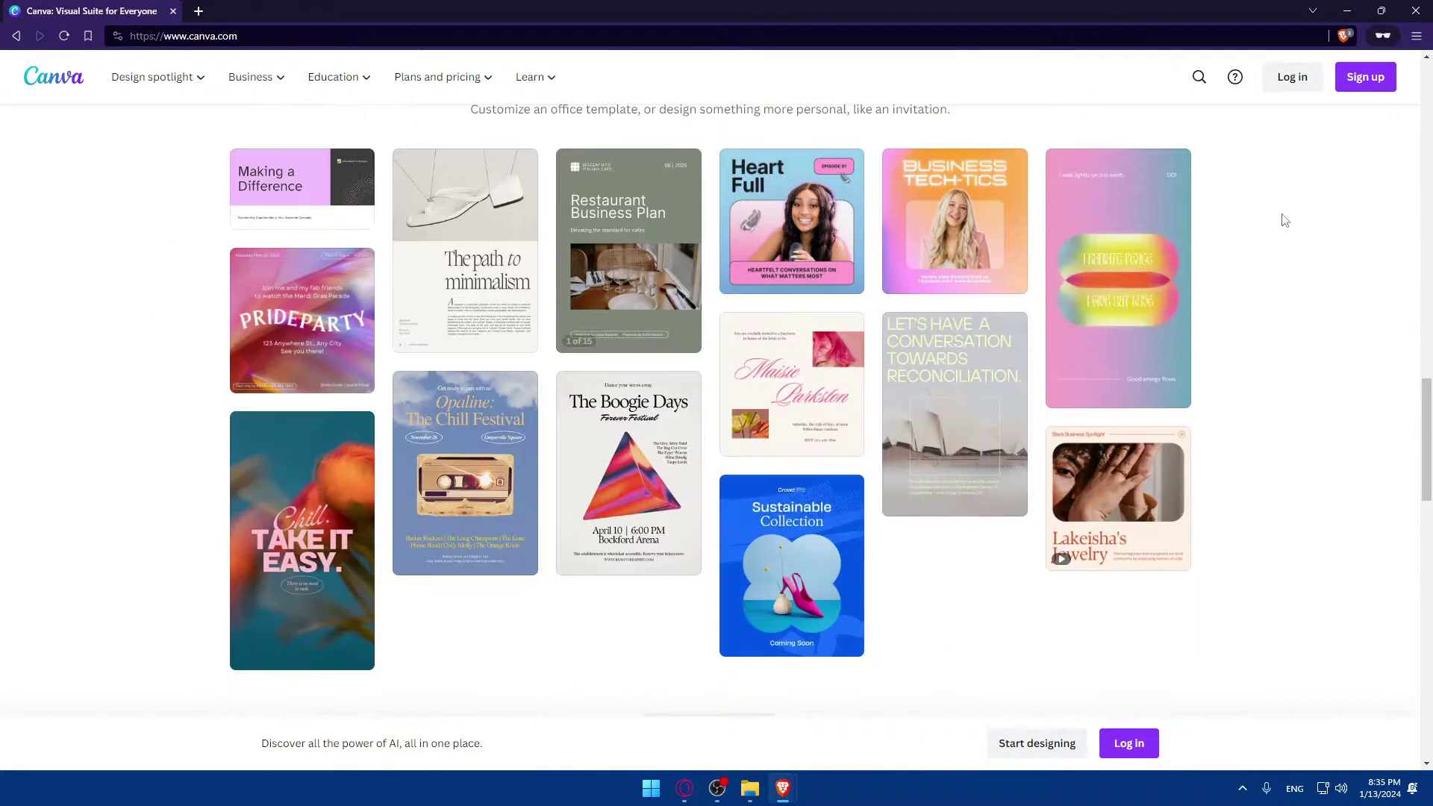
pyautogui.scroll(-20, 960, 278)
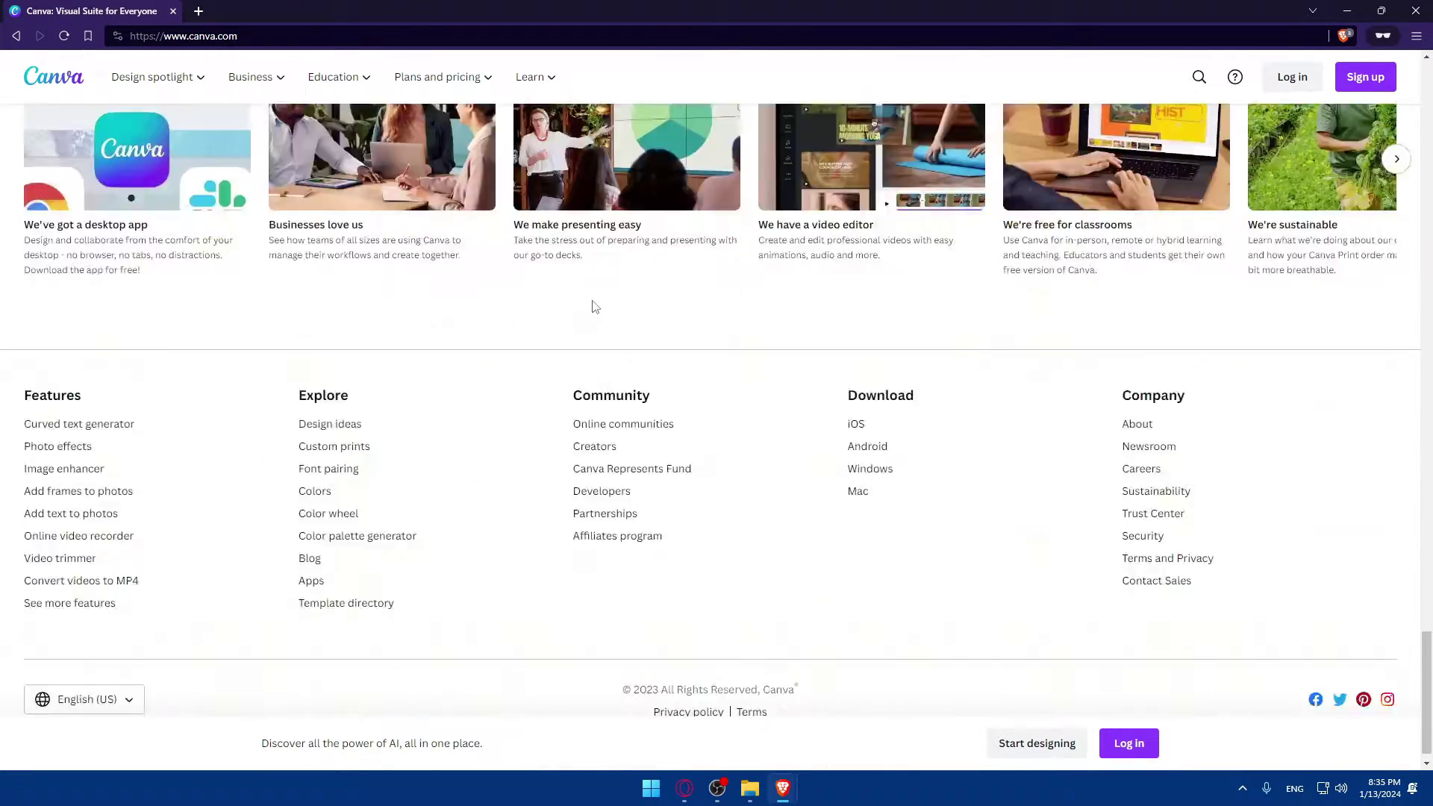
pyautogui.scroll(20, 495, 301)
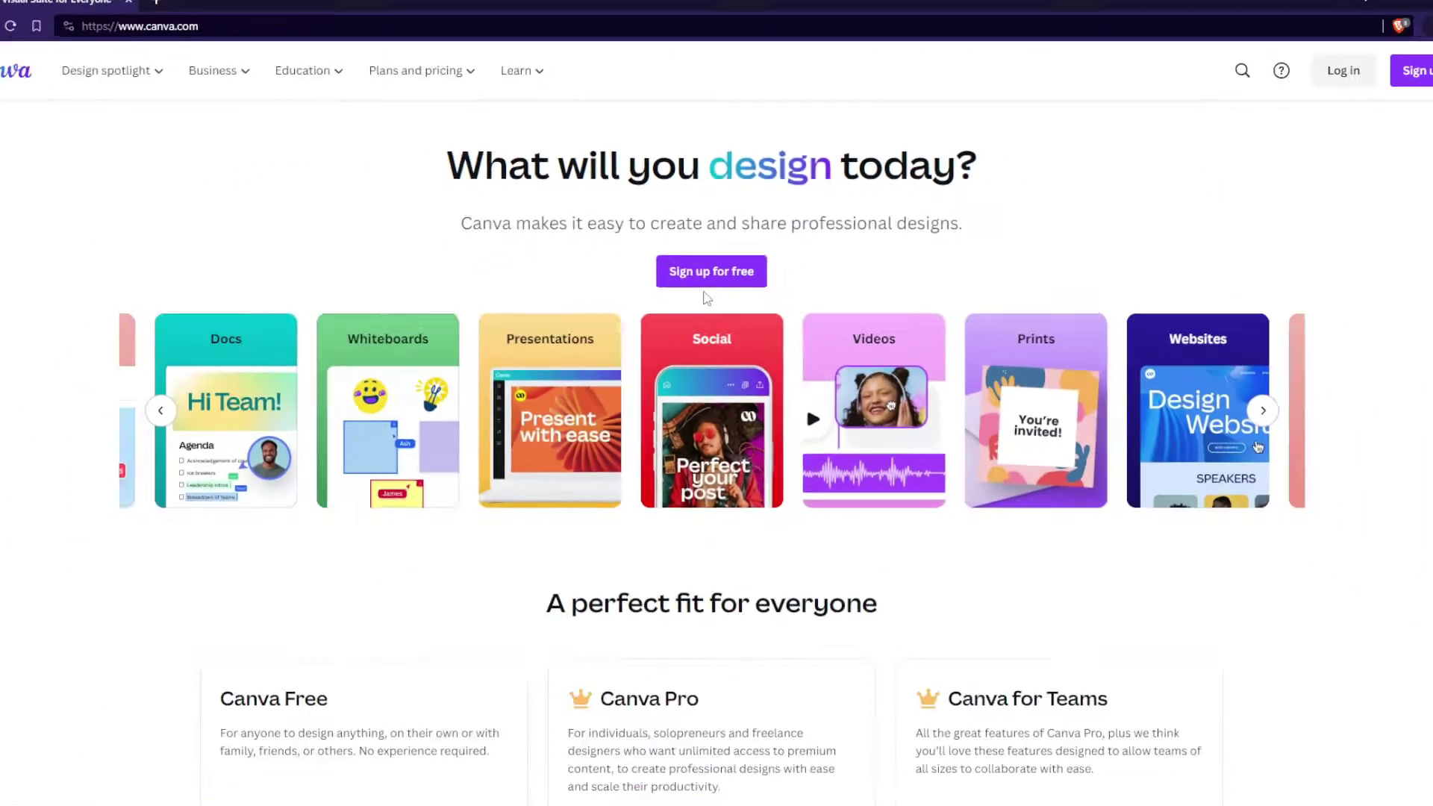
pyautogui.scroll(-4, 672, 418)
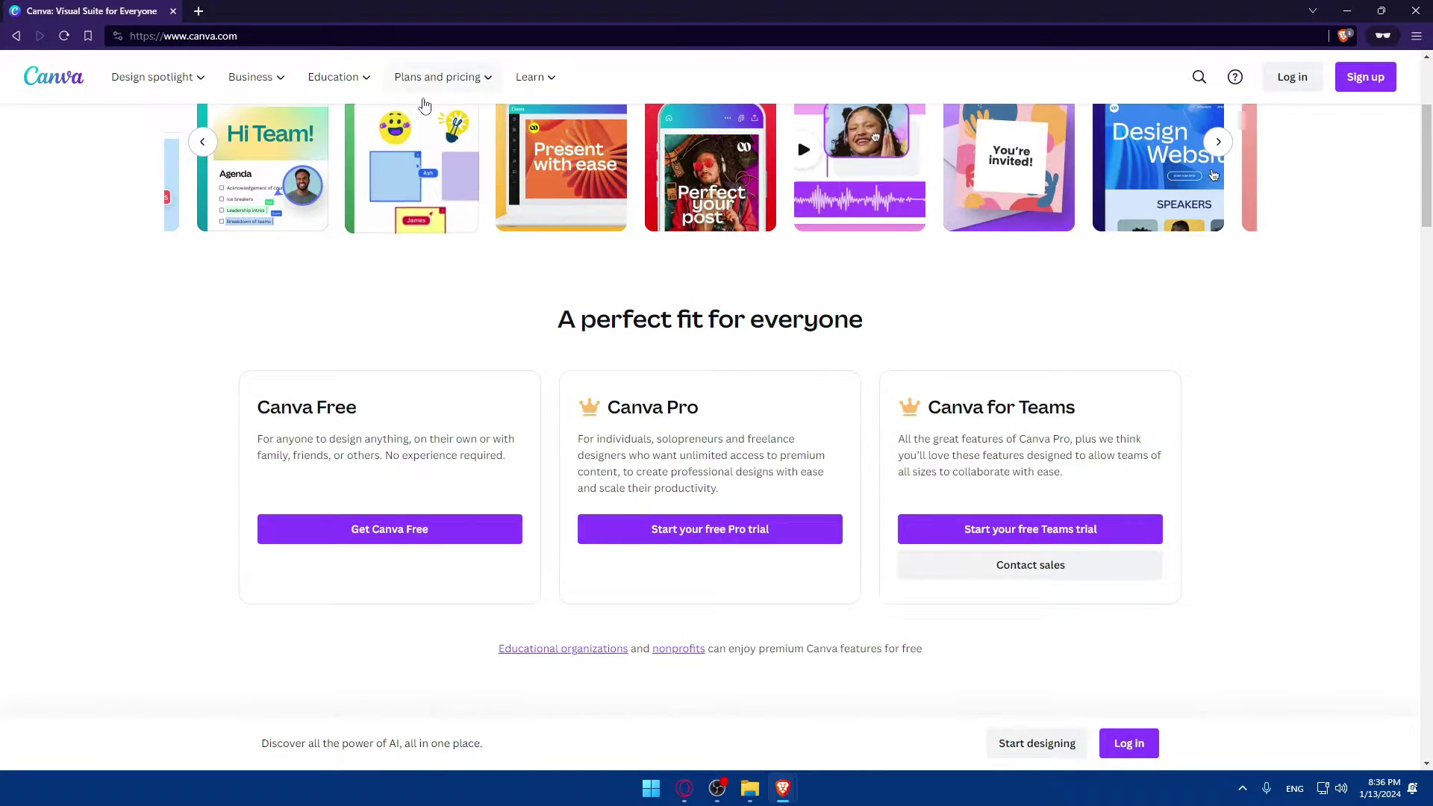
pyautogui.click(1417, 9)
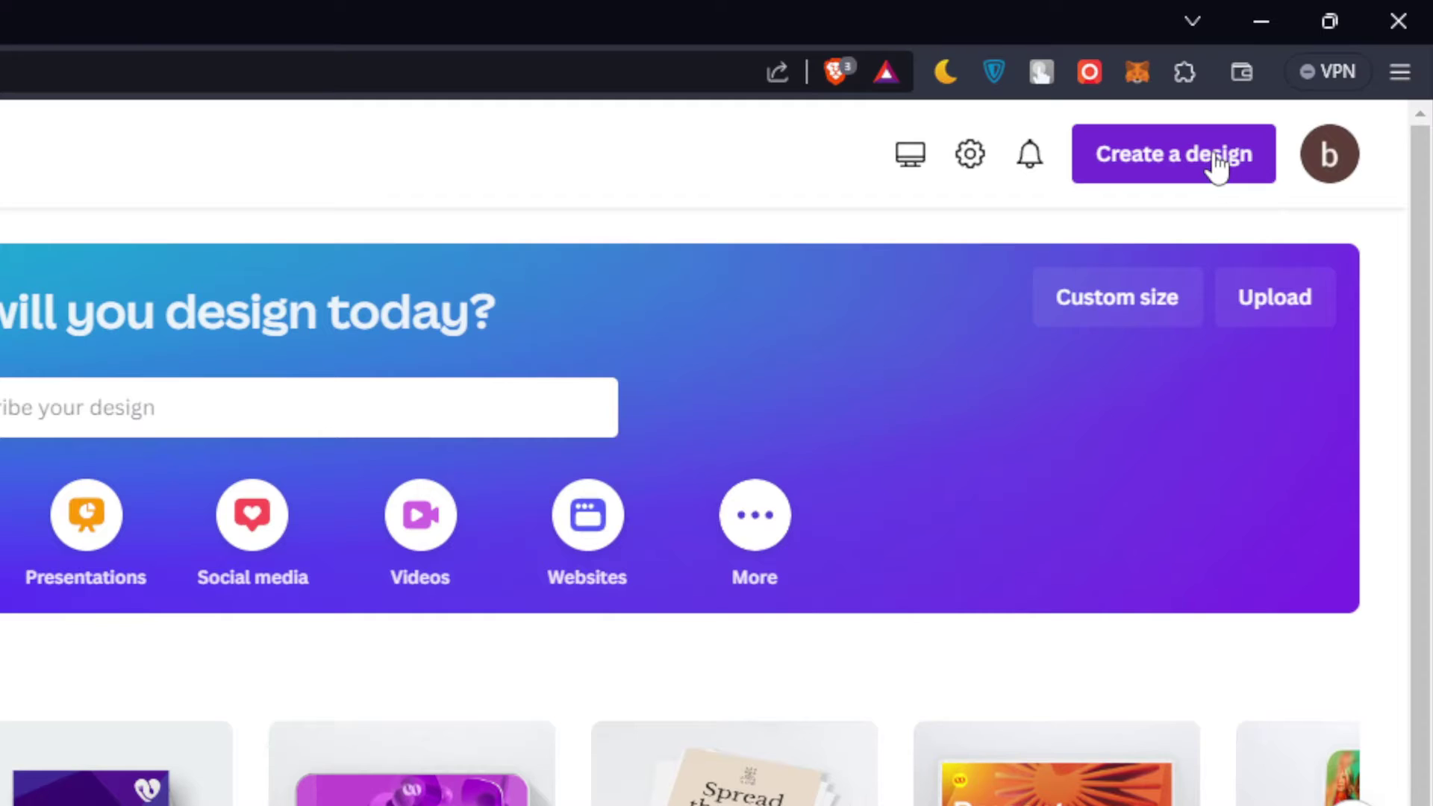
# Open the Create a design list, clear a stray search character, and reopen it.
pyautogui.click(1216, 161)
pyautogui.write('*')
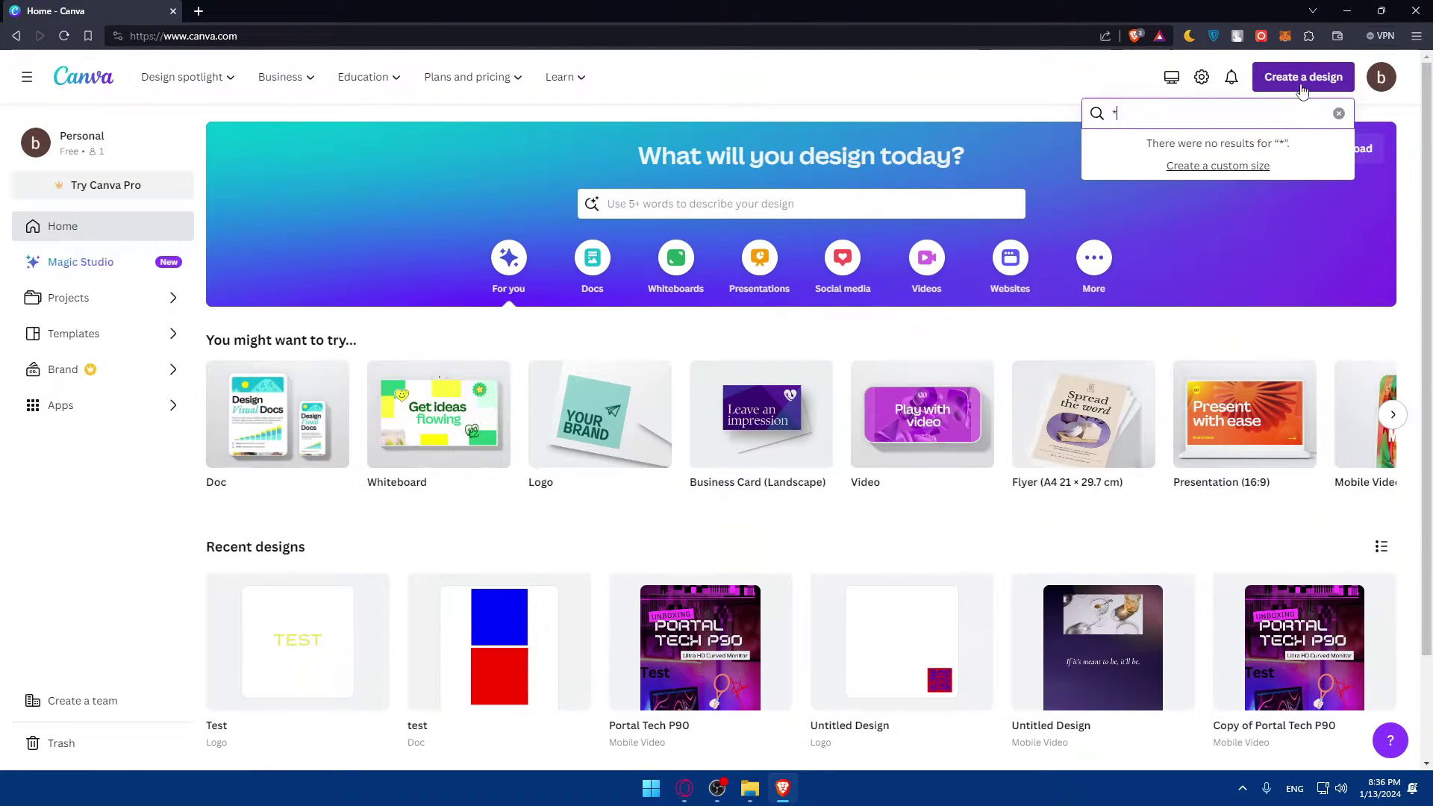
pyautogui.press('BackSpace')
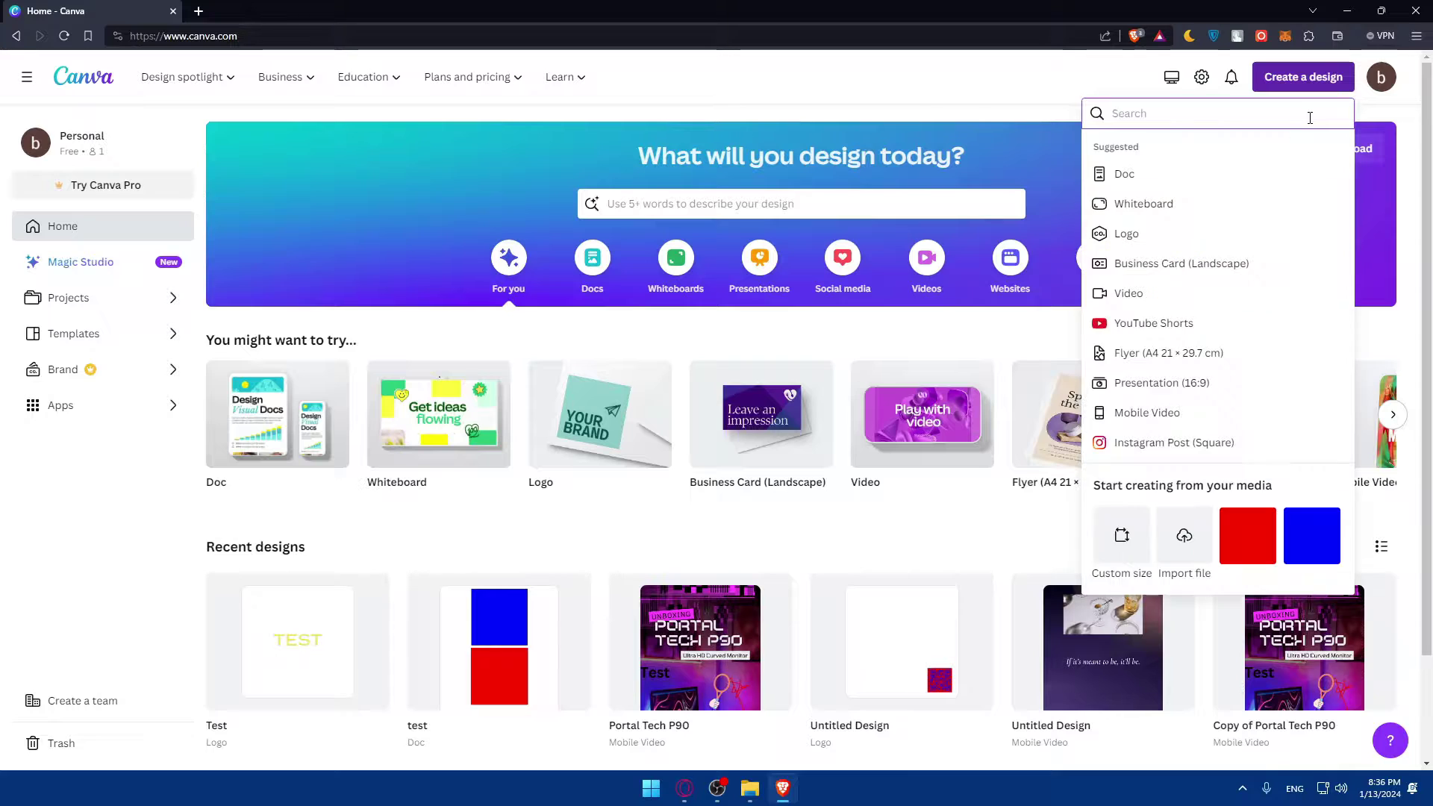
pyautogui.click(1088, 89)
pyautogui.click(1303, 77)
# Search design types for 'business card', then clear the search to show suggested types.
pyautogui.write('busines')
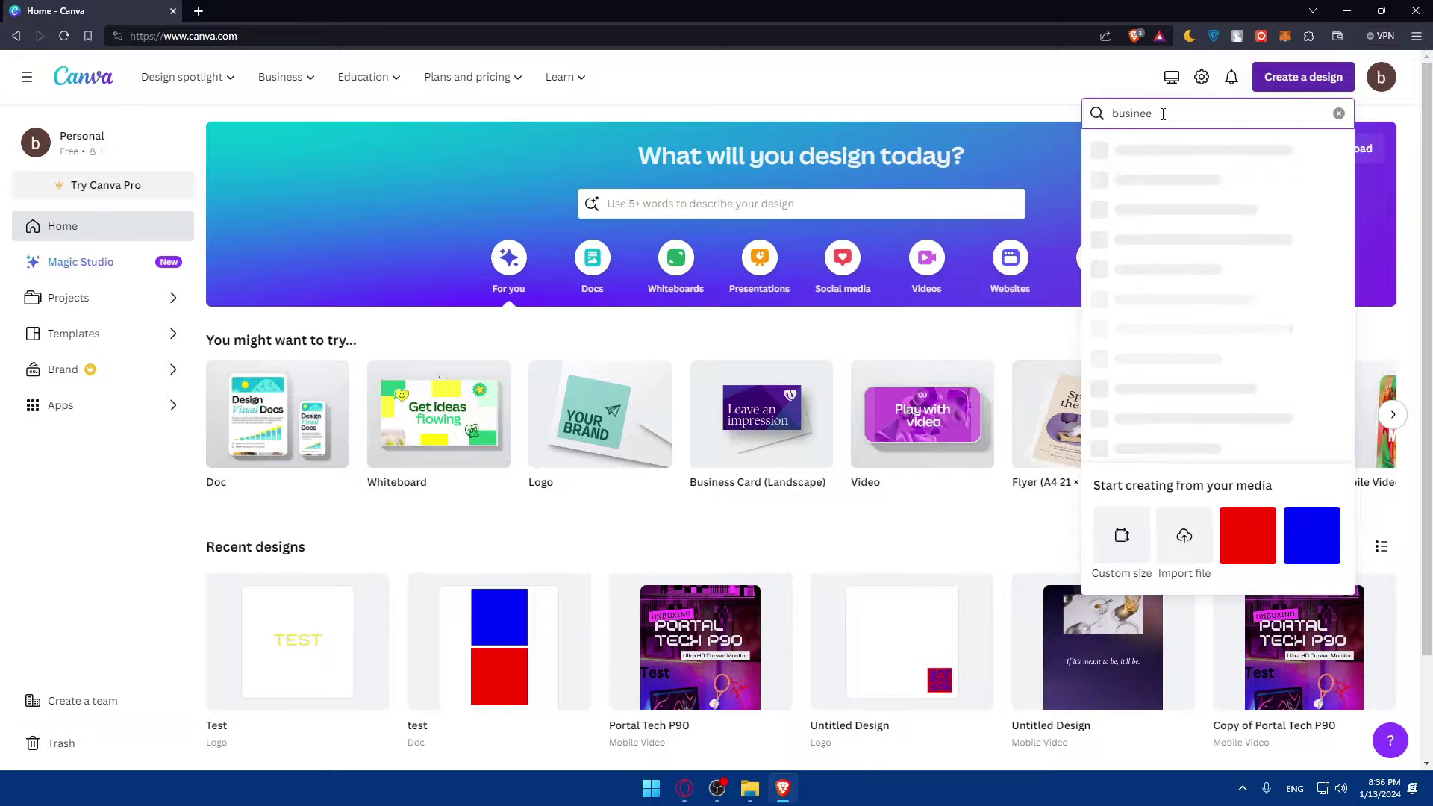
pyautogui.press('BackSpace')
pyautogui.write('ss')
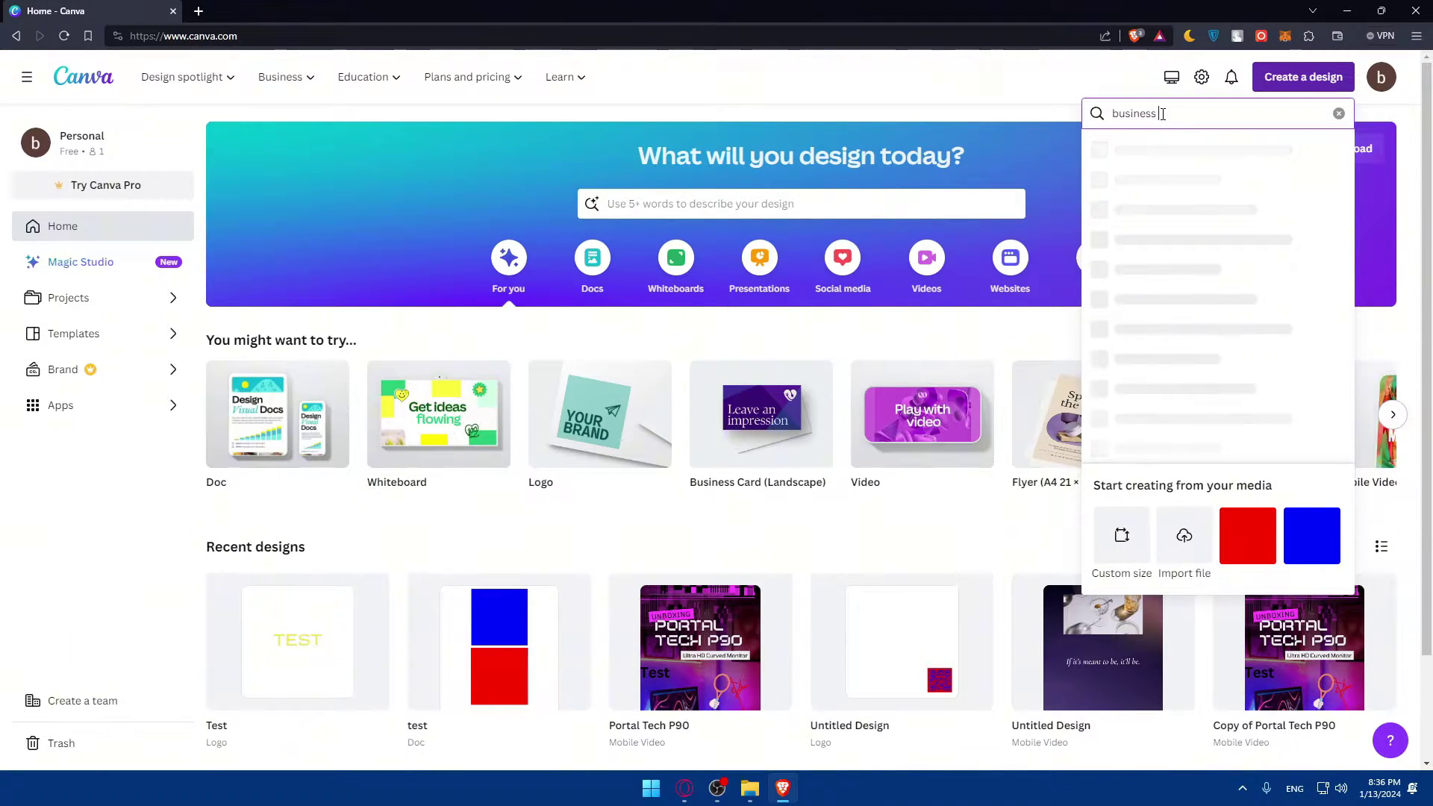
pyautogui.write(' card')
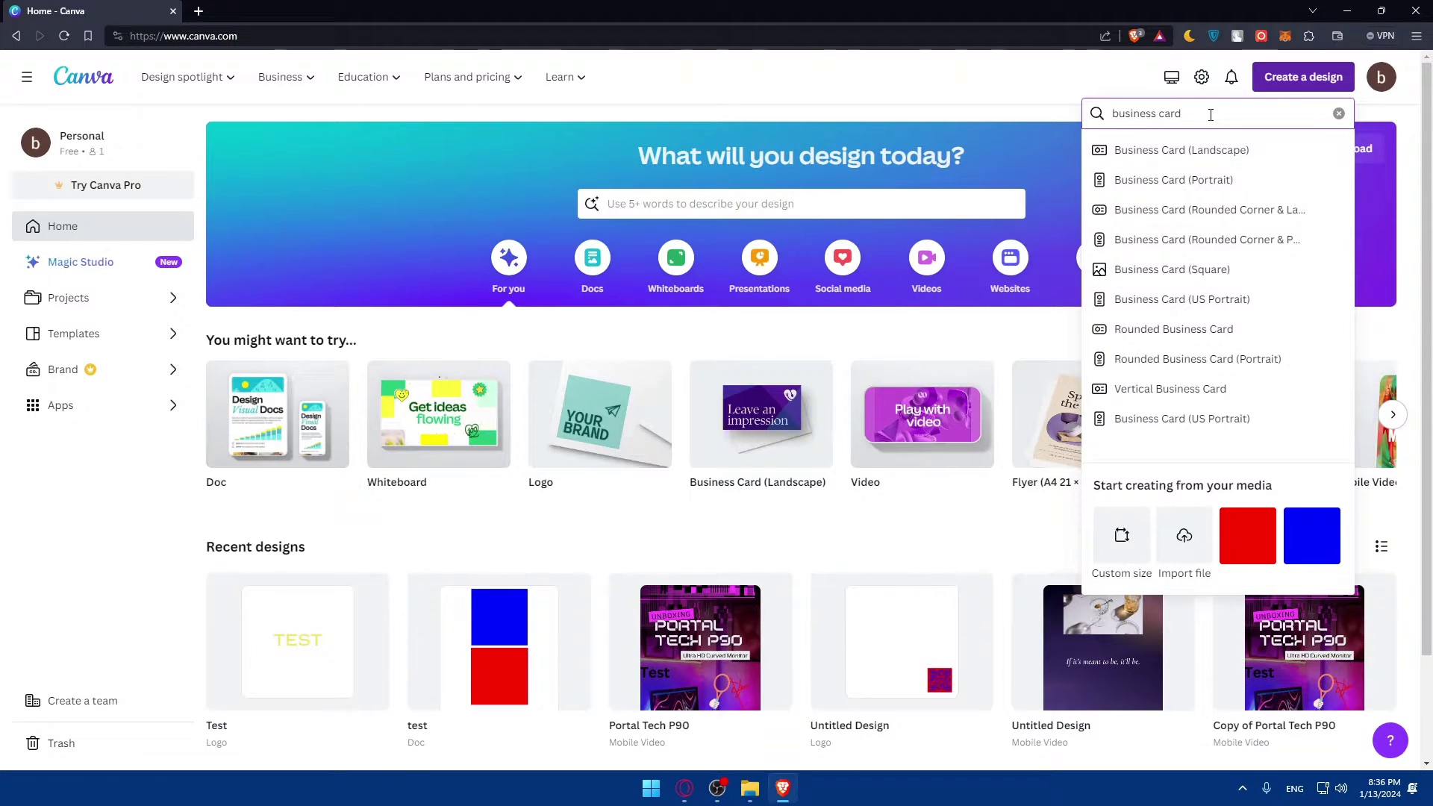
pyautogui.hotkey('ctrl', 'a')
pyautogui.press('BackSpace')
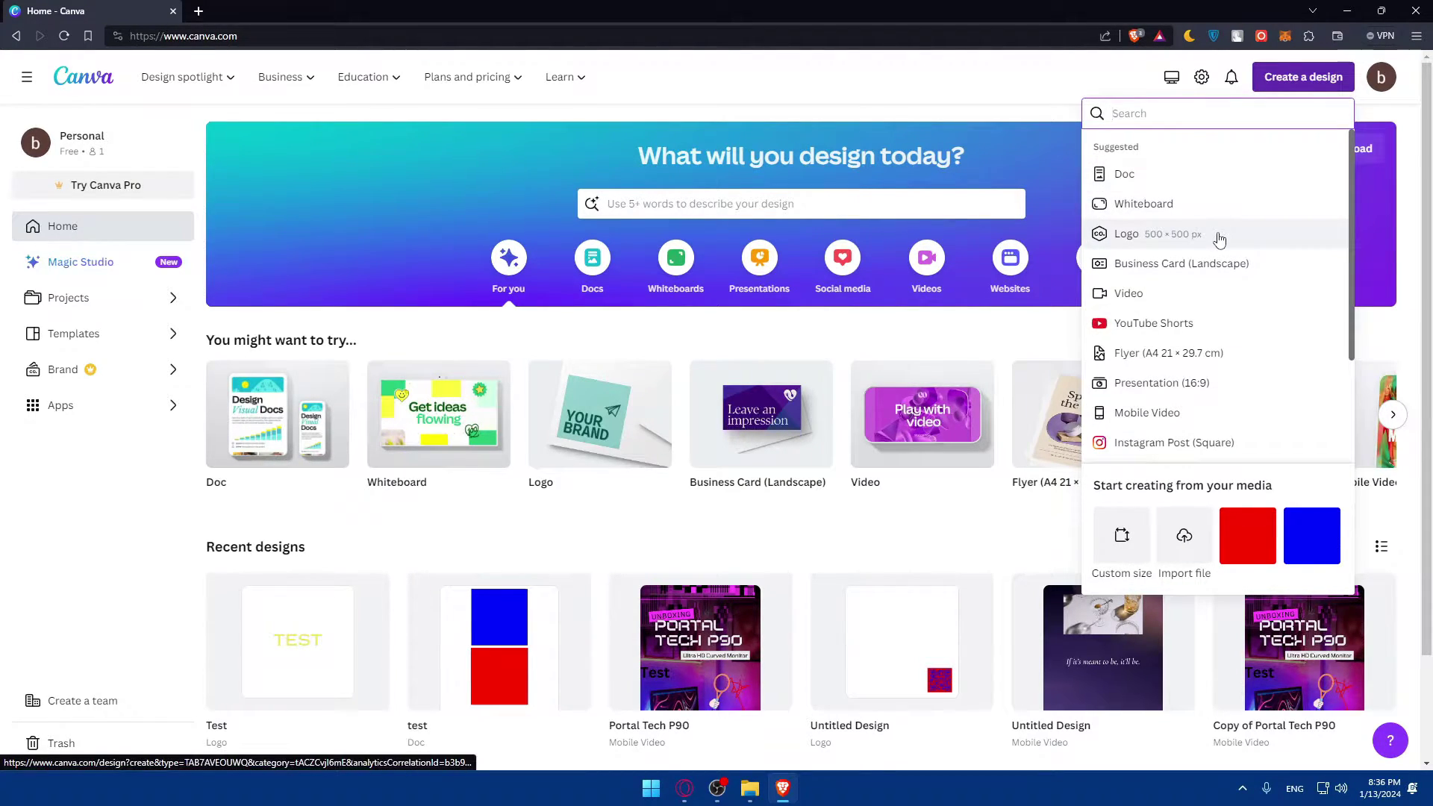
# Start a new Logo design and insert the recently used sky-and-hills image from Elements.
pyautogui.click(1160, 238)
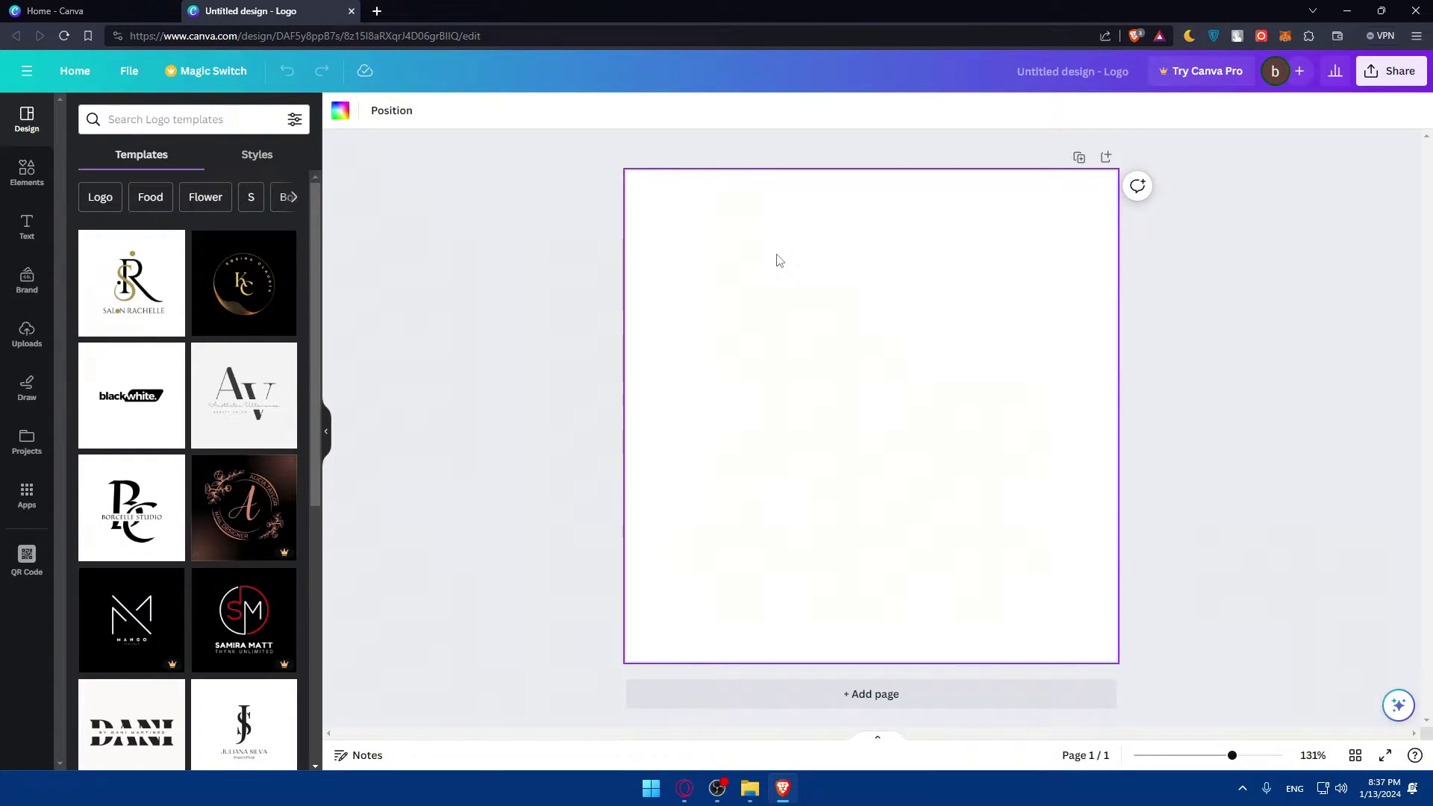
pyautogui.click(27, 172)
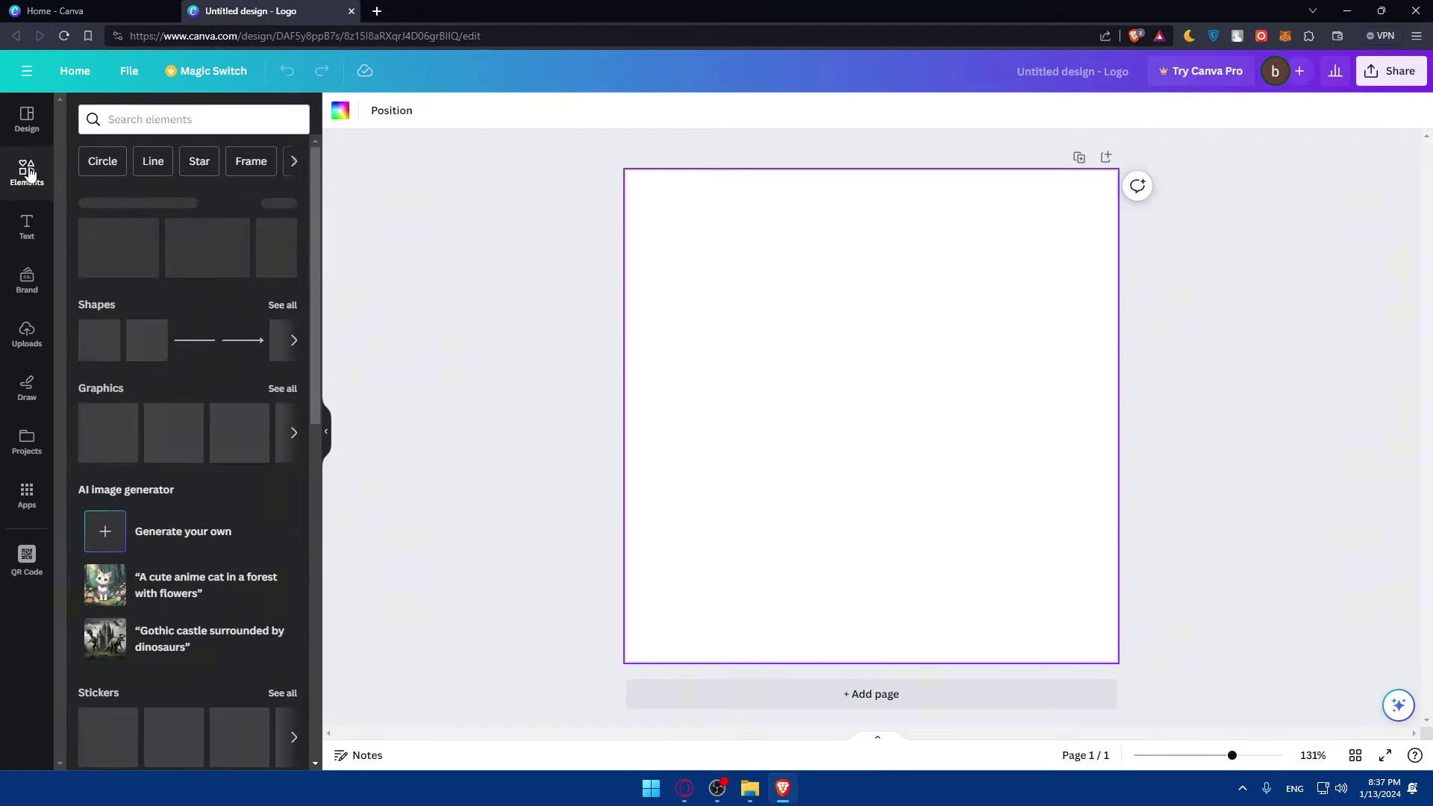
pyautogui.click(108, 253)
# Resize and align the landscape image so it fills the whole page.
pyautogui.moveTo(890, 392); pyautogui.dragTo(668, 204)
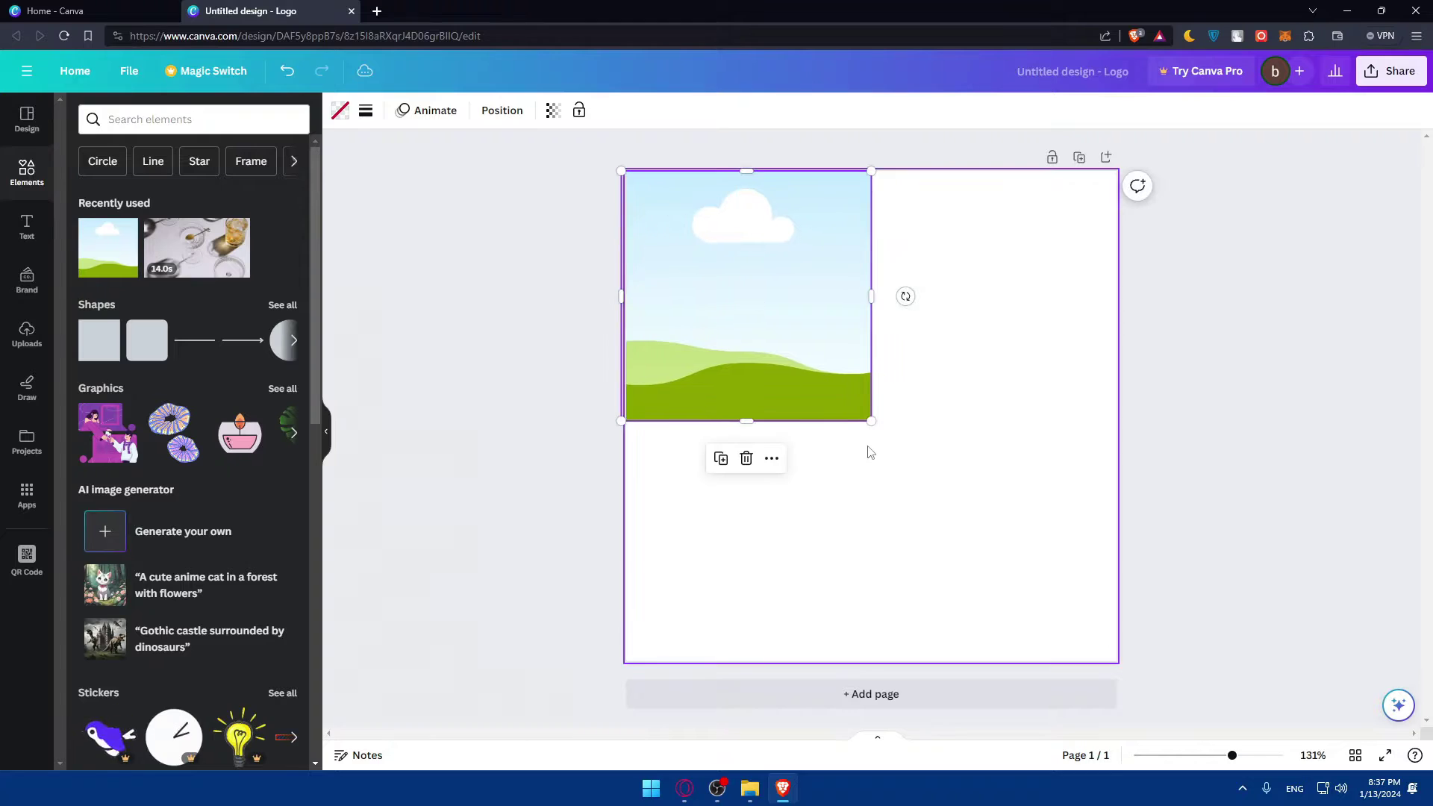
pyautogui.moveTo(876, 420); pyautogui.dragTo(1115, 665)
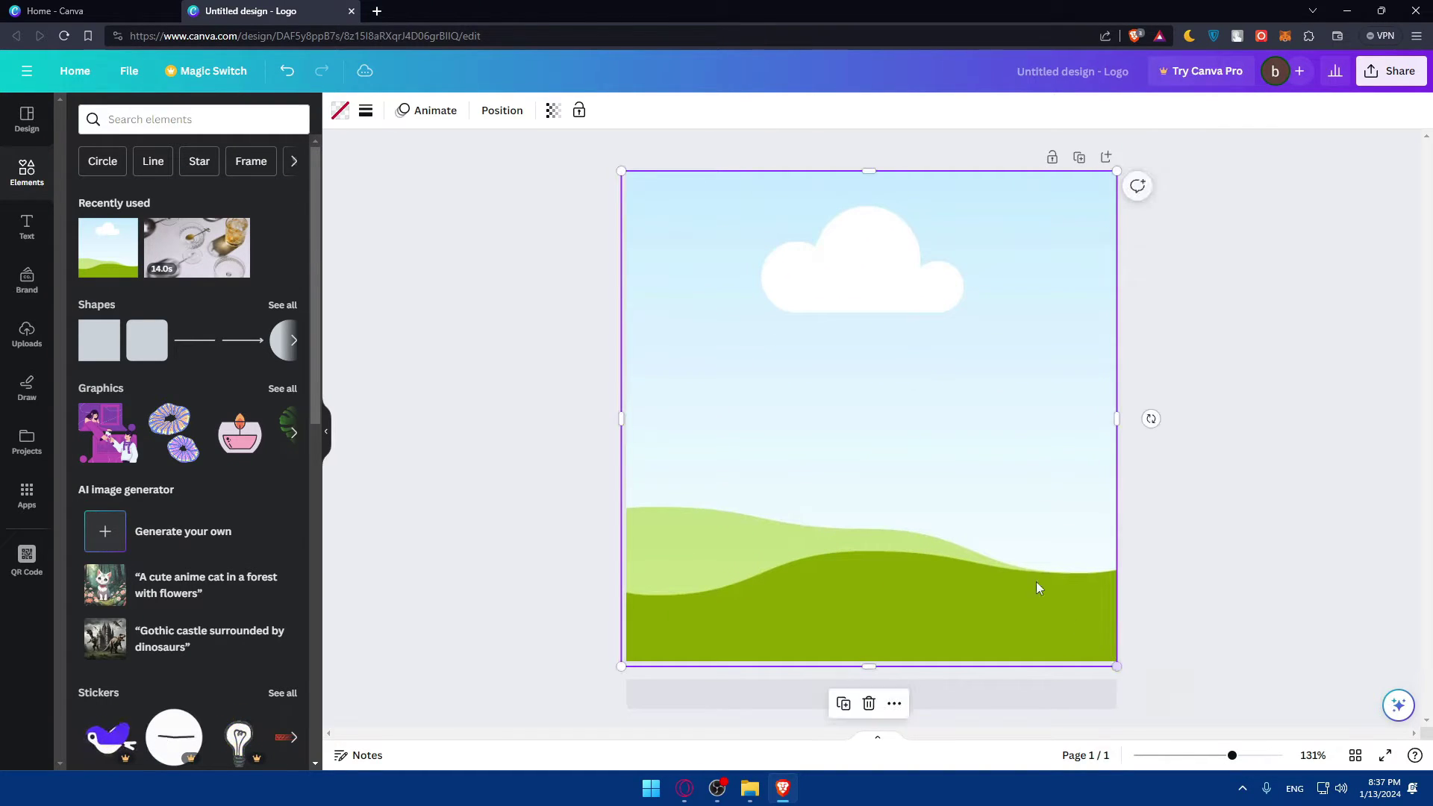
pyautogui.moveTo(1001, 547); pyautogui.dragTo(1014, 554)
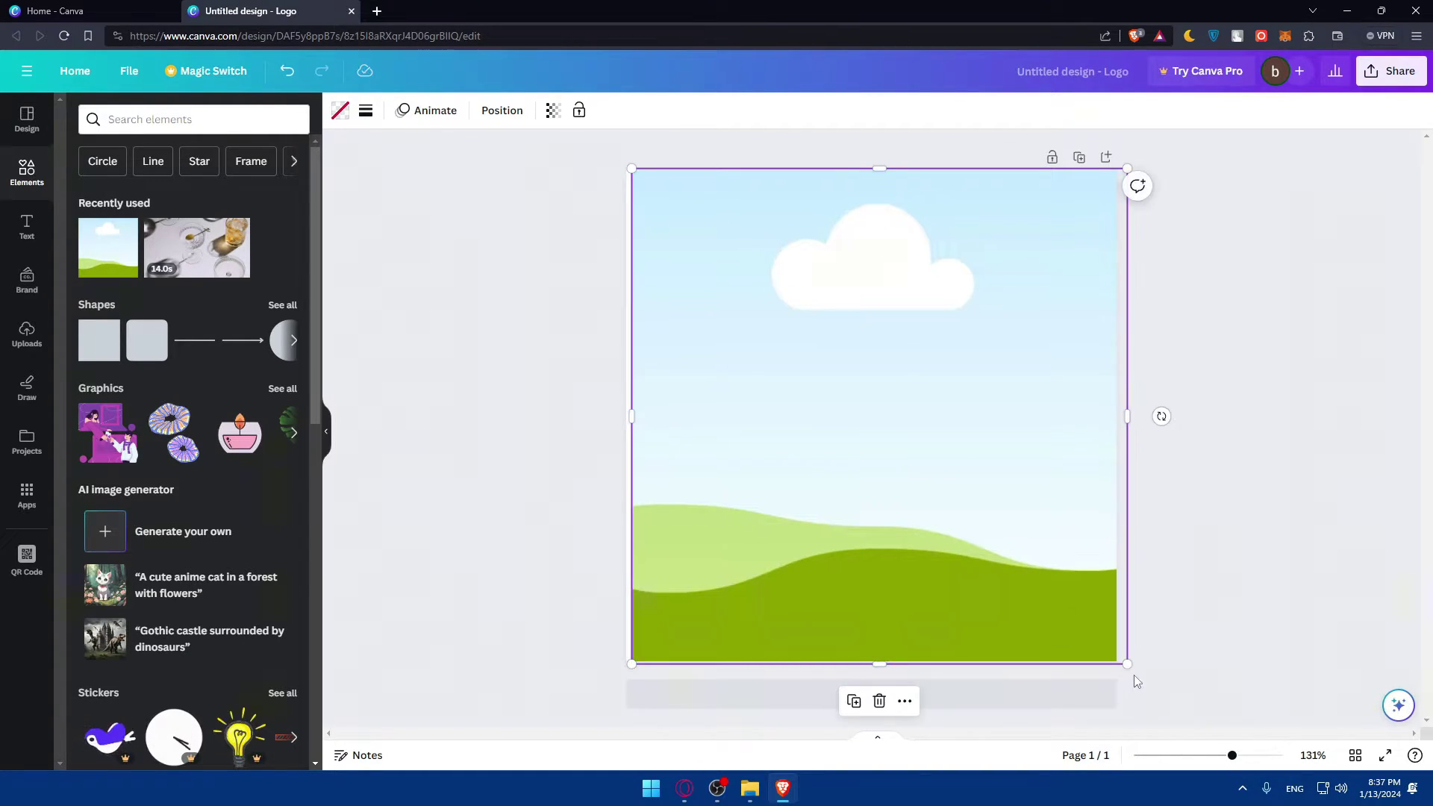
pyautogui.moveTo(1127, 664); pyautogui.dragTo(1116, 656)
pyautogui.moveTo(1033, 572); pyautogui.dragTo(1024, 568)
pyautogui.moveTo(1101, 643); pyautogui.dragTo(1116, 661)
pyautogui.click(1194, 575)
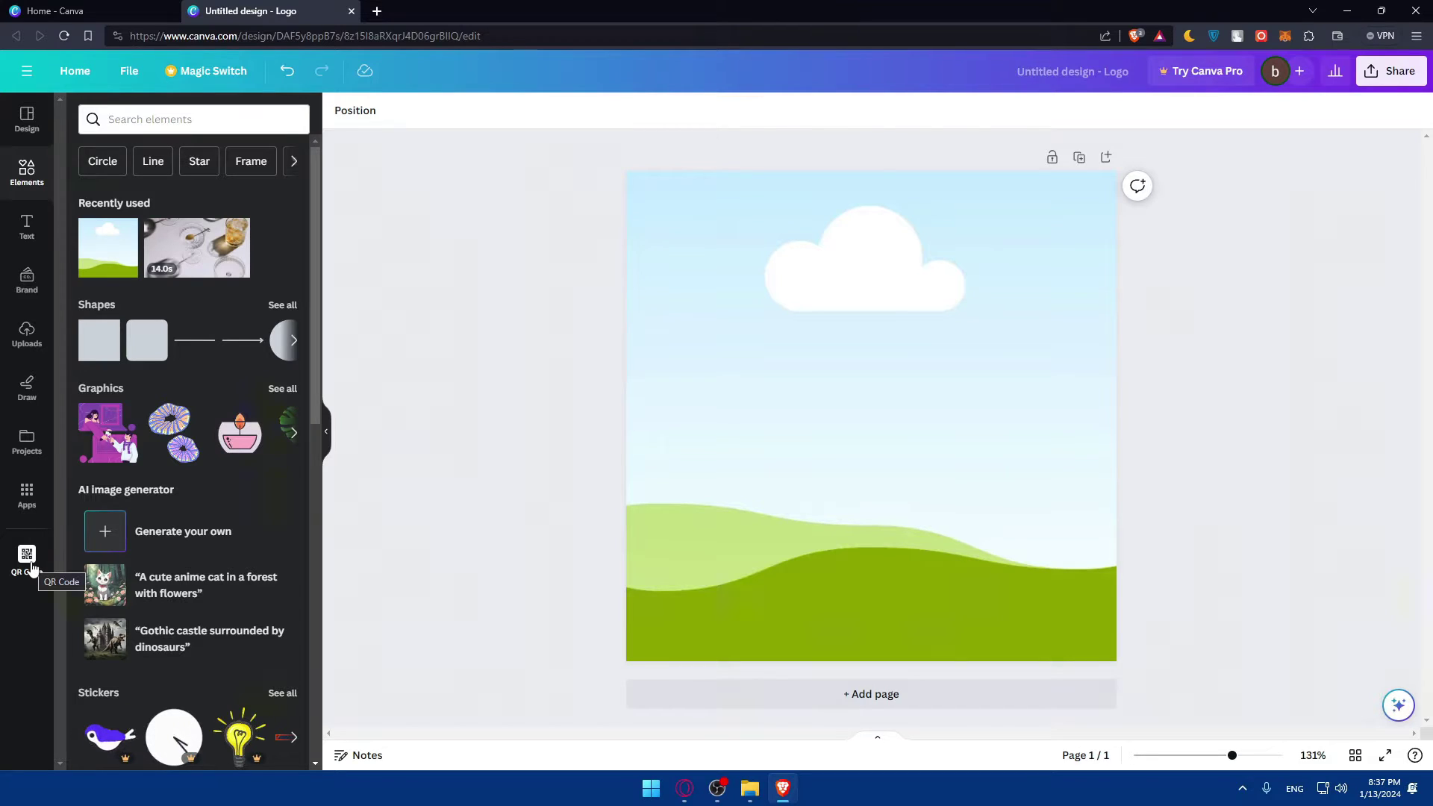
# Search the elements for 'qr code' and open the QR Code app.
pyautogui.click(213, 121)
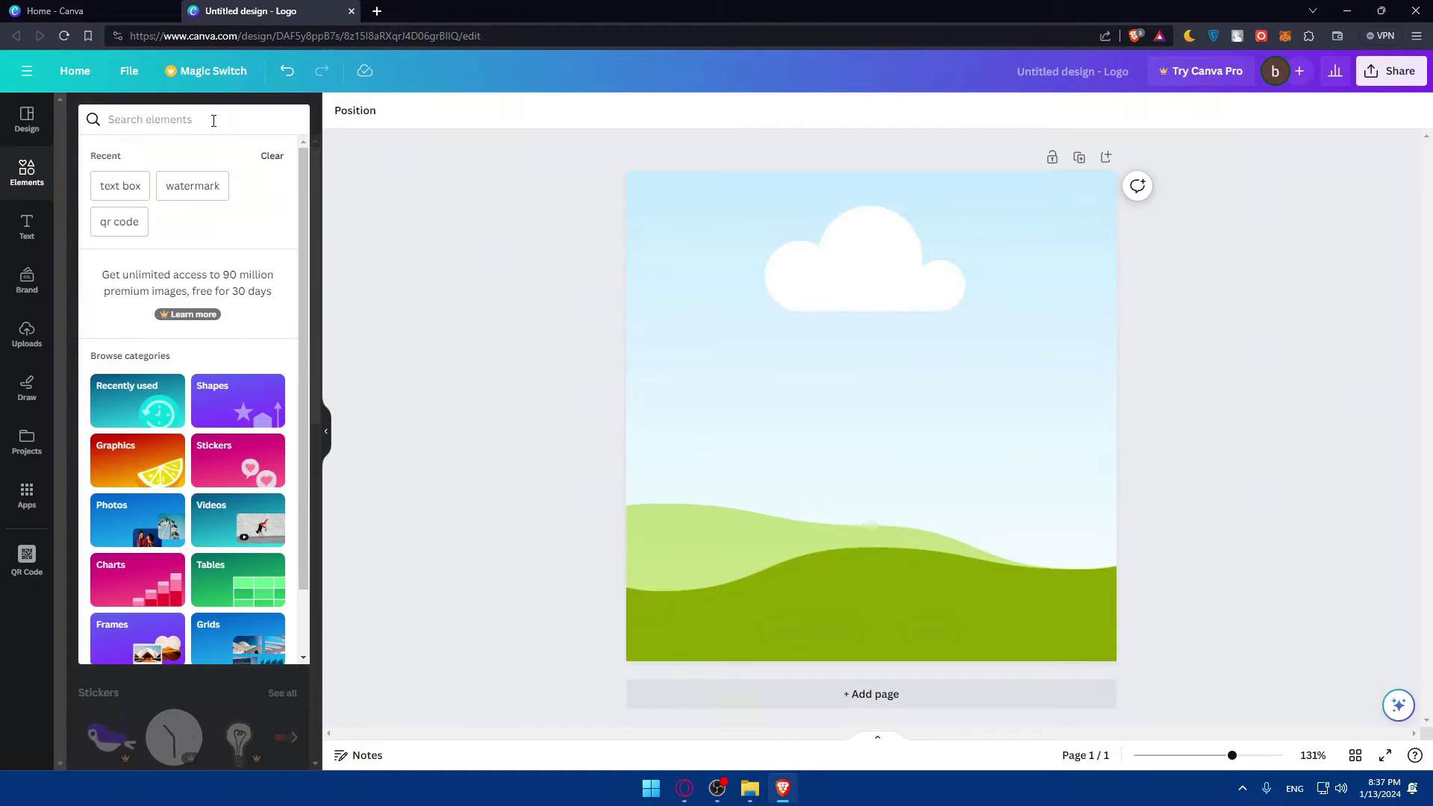
pyautogui.write('qer')
pyautogui.press('BackSpace')
pyautogui.press('BackSpace')
pyautogui.write('r code')
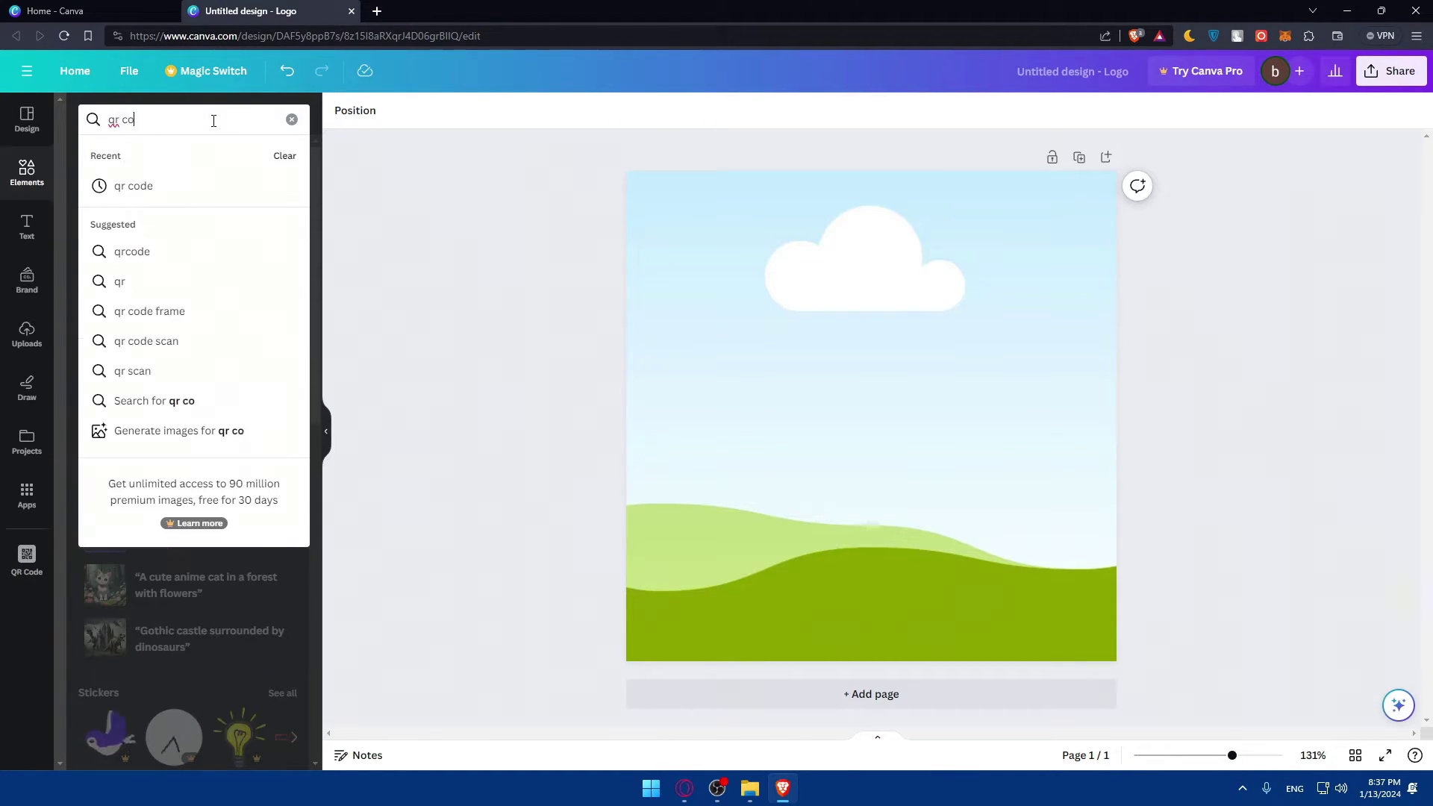
pyautogui.click(211, 184)
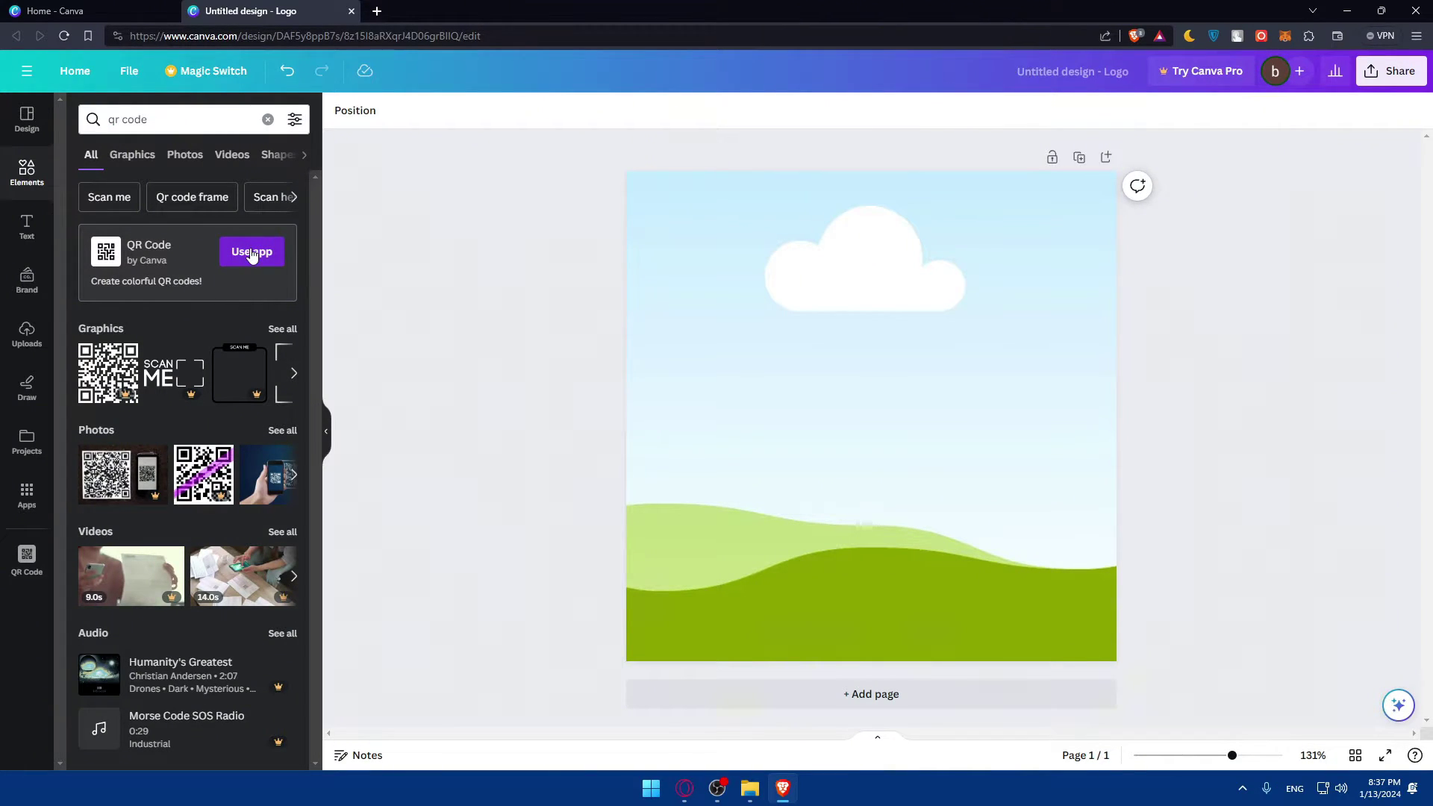
pyautogui.click(250, 254)
# Enter the Instagram link for the QR code.
pyautogui.click(175, 375)
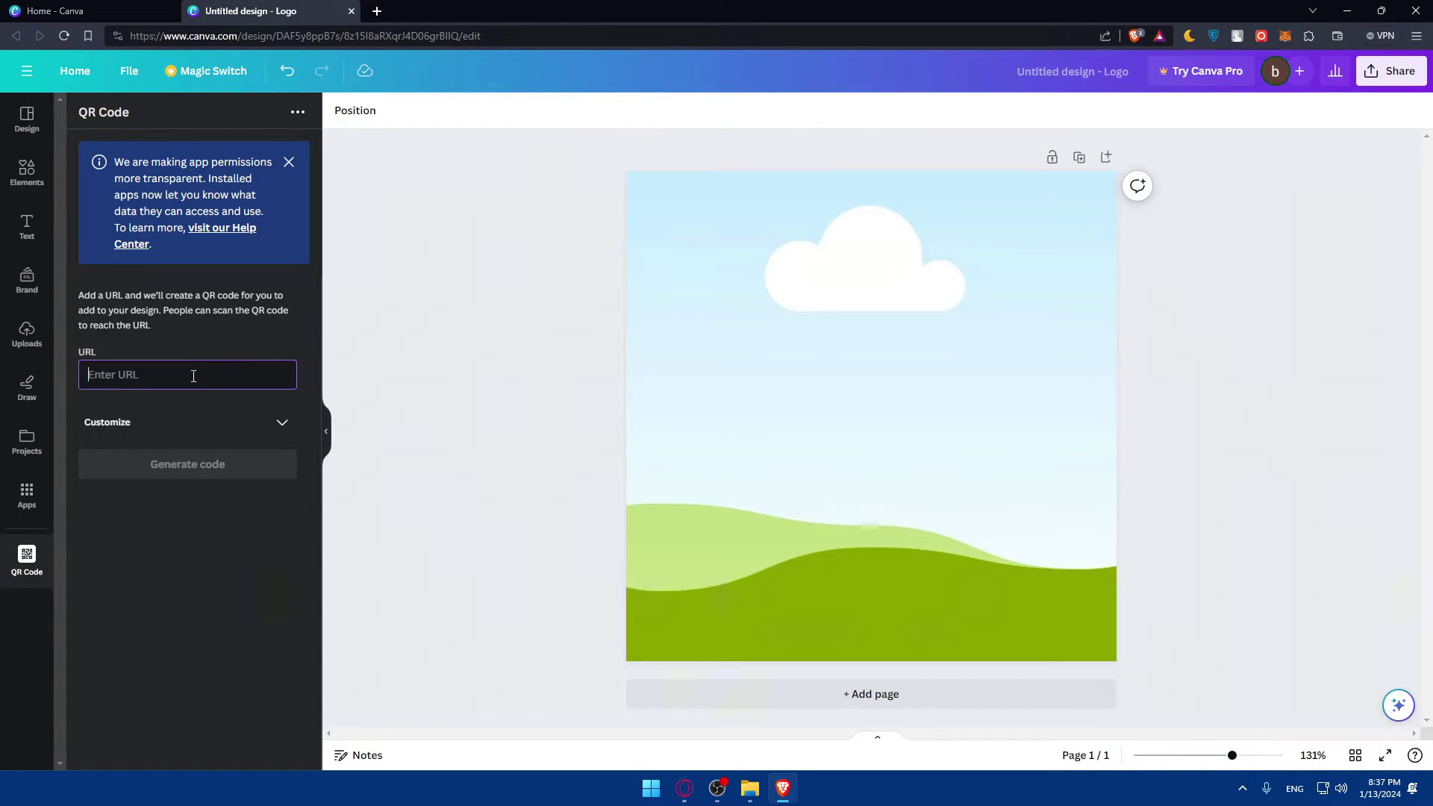
pyautogui.write('https://instagram.com/tester')
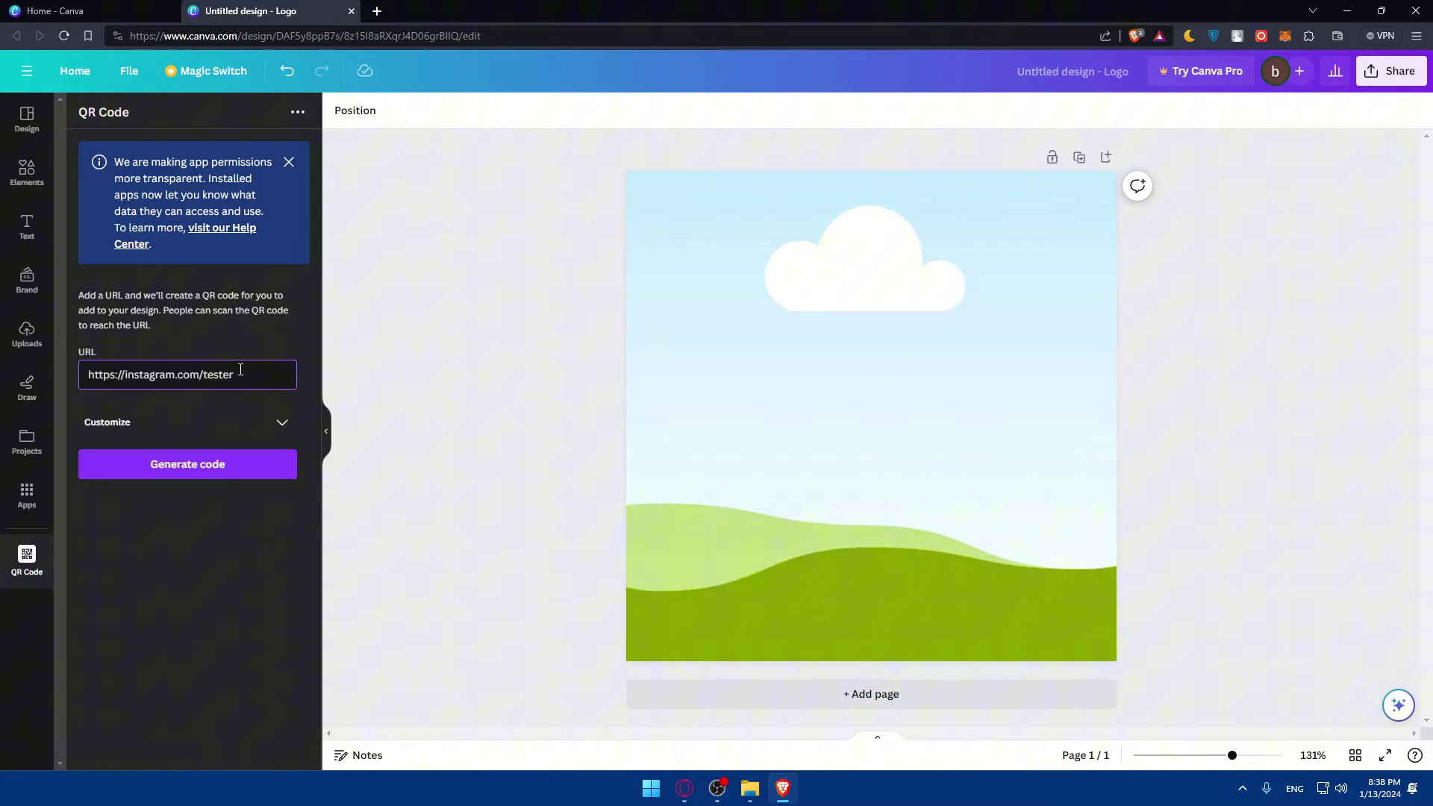
pyautogui.doubleClick(240, 370)
pyautogui.click(240, 371)
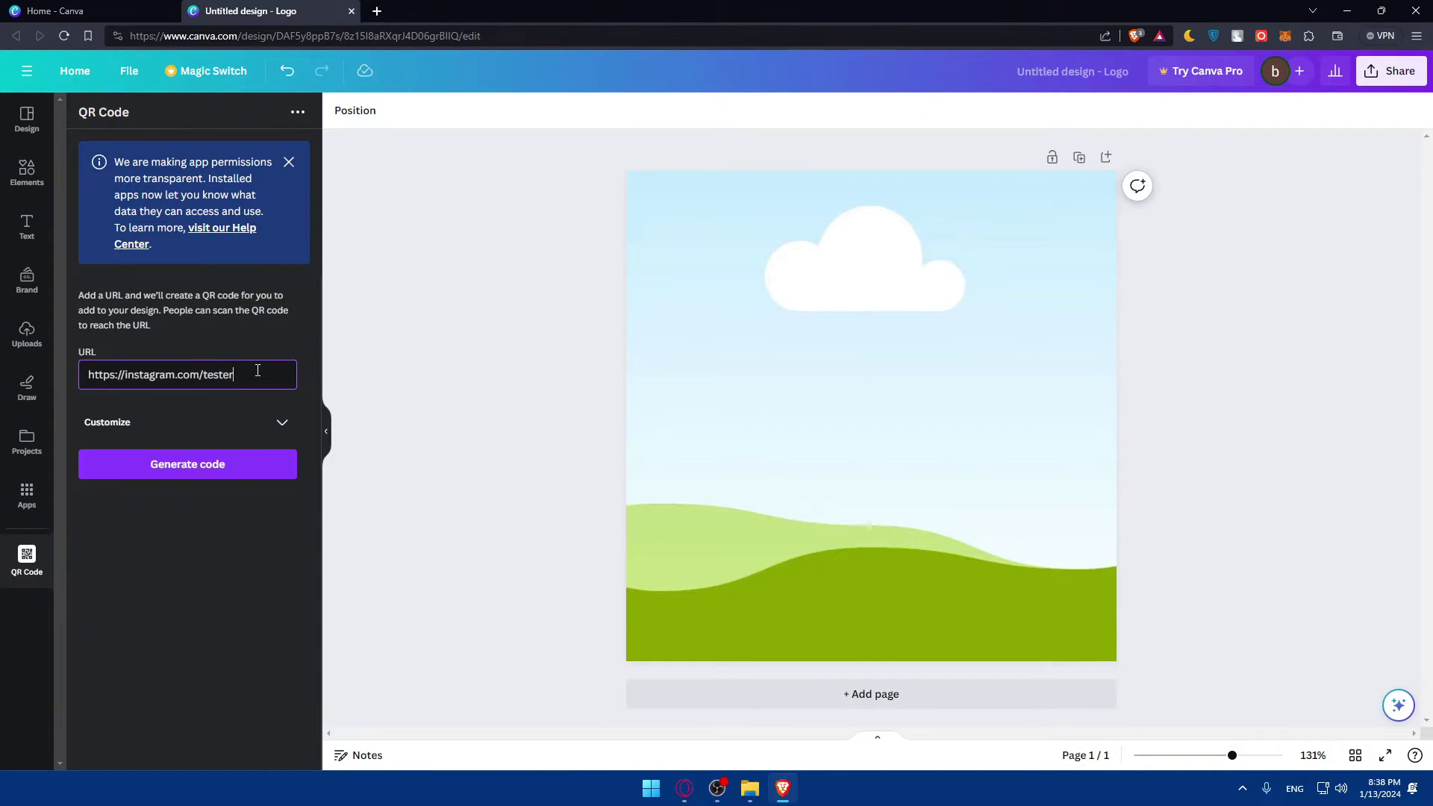
# Set the QR code background to pink, foreground to bright blue, and margin to 4.
pyautogui.click(265, 434)
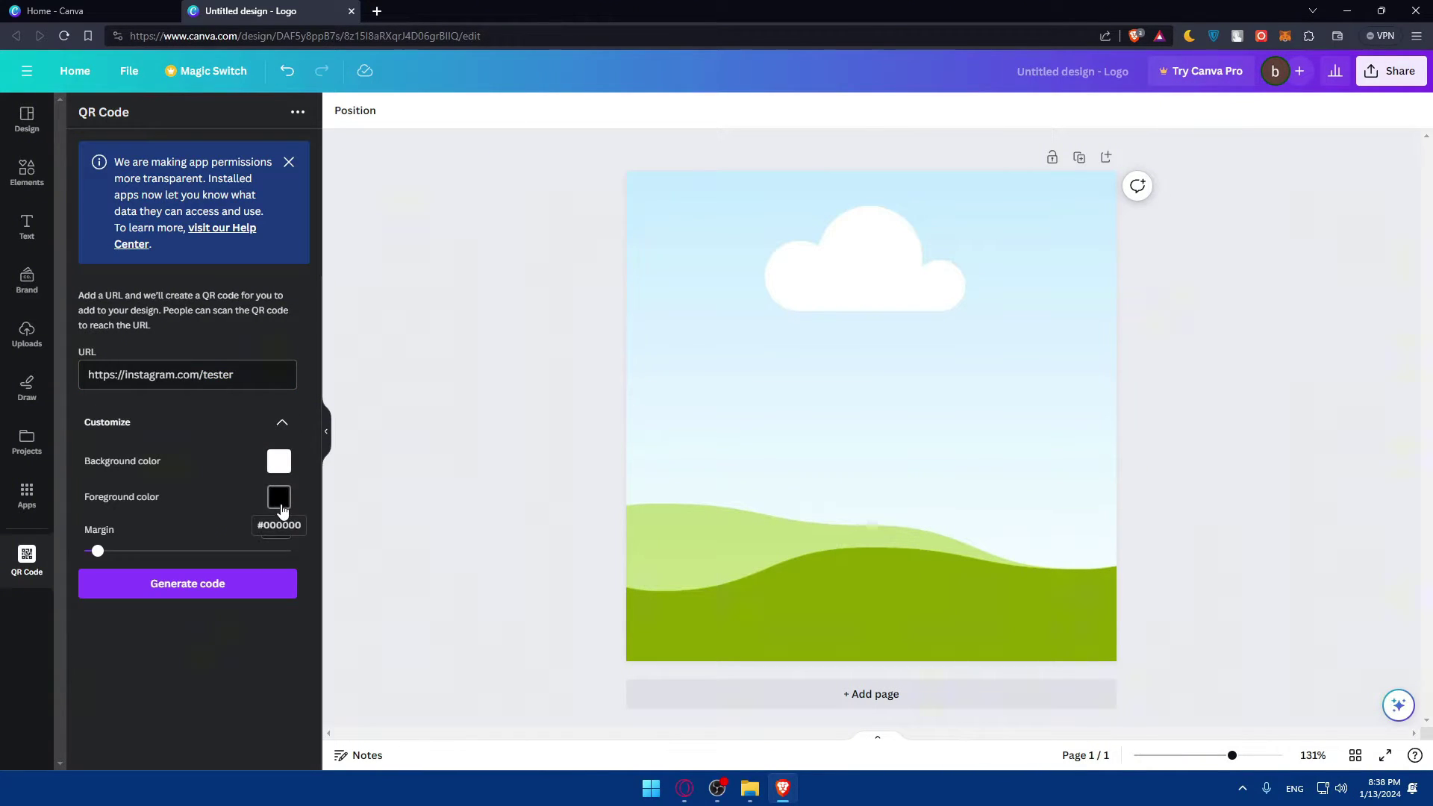
pyautogui.click(278, 460)
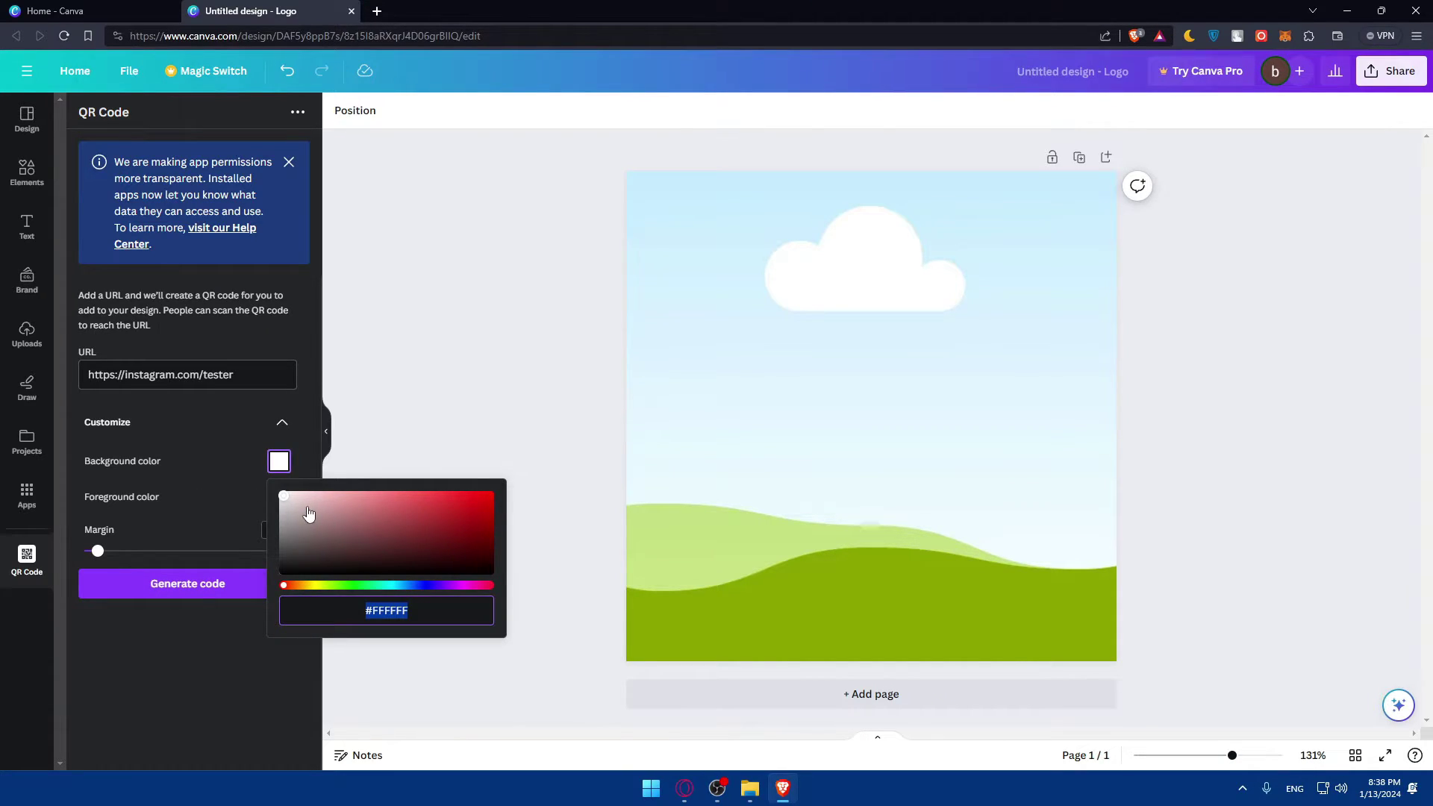
pyautogui.moveTo(308, 514); pyautogui.dragTo(332, 498)
pyautogui.click(200, 495)
pyautogui.click(275, 499)
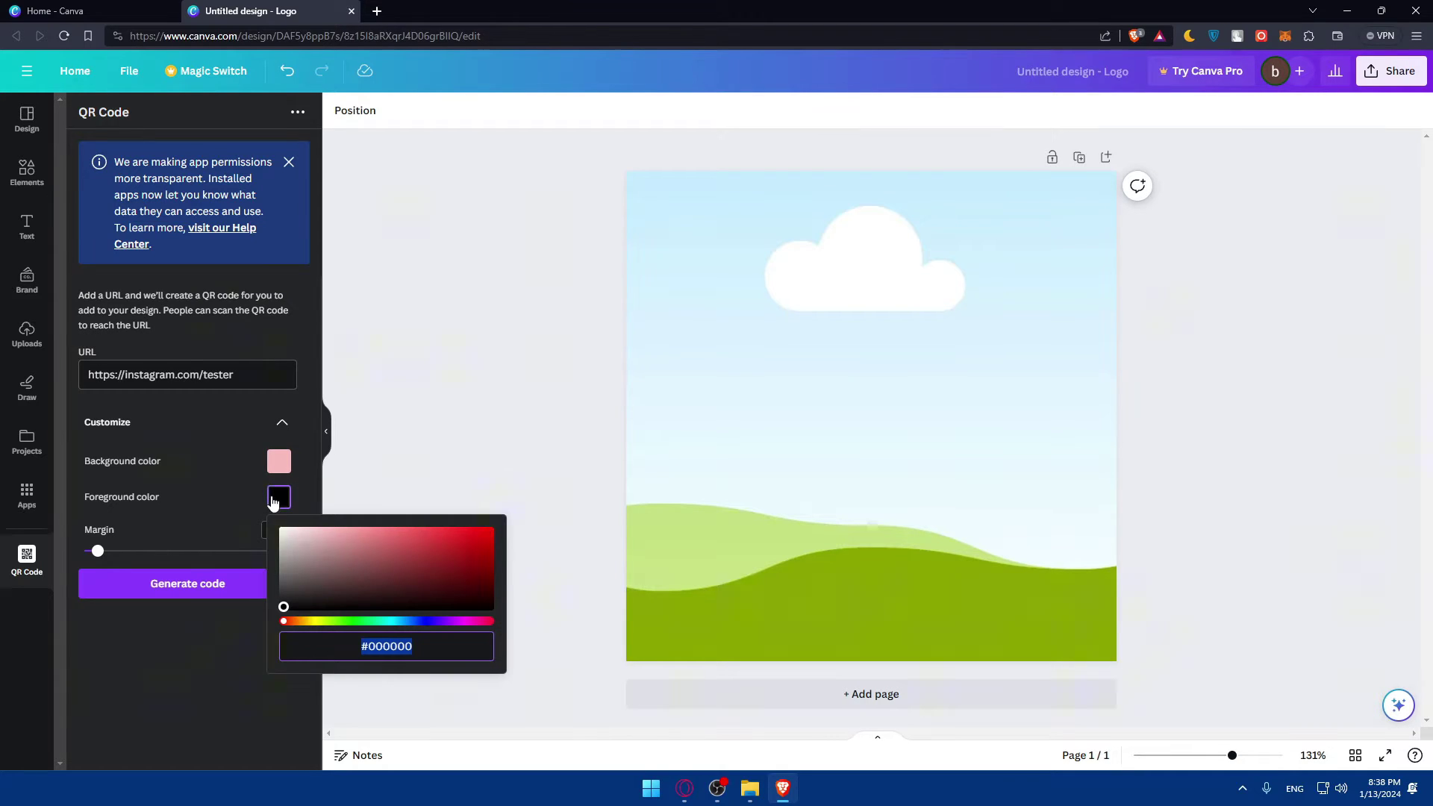
pyautogui.click(430, 621)
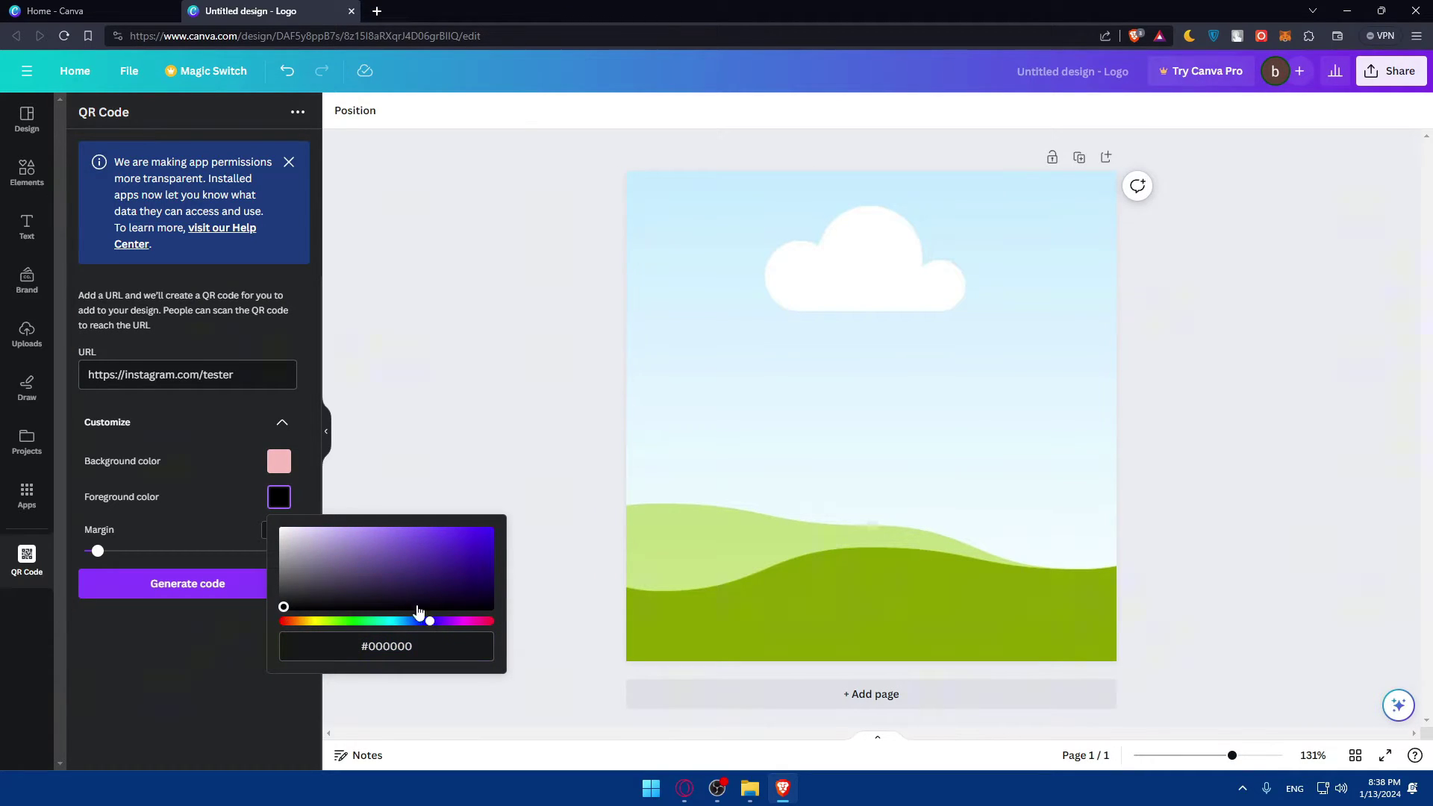
pyautogui.moveTo(416, 606); pyautogui.dragTo(490, 528)
pyautogui.click(181, 525)
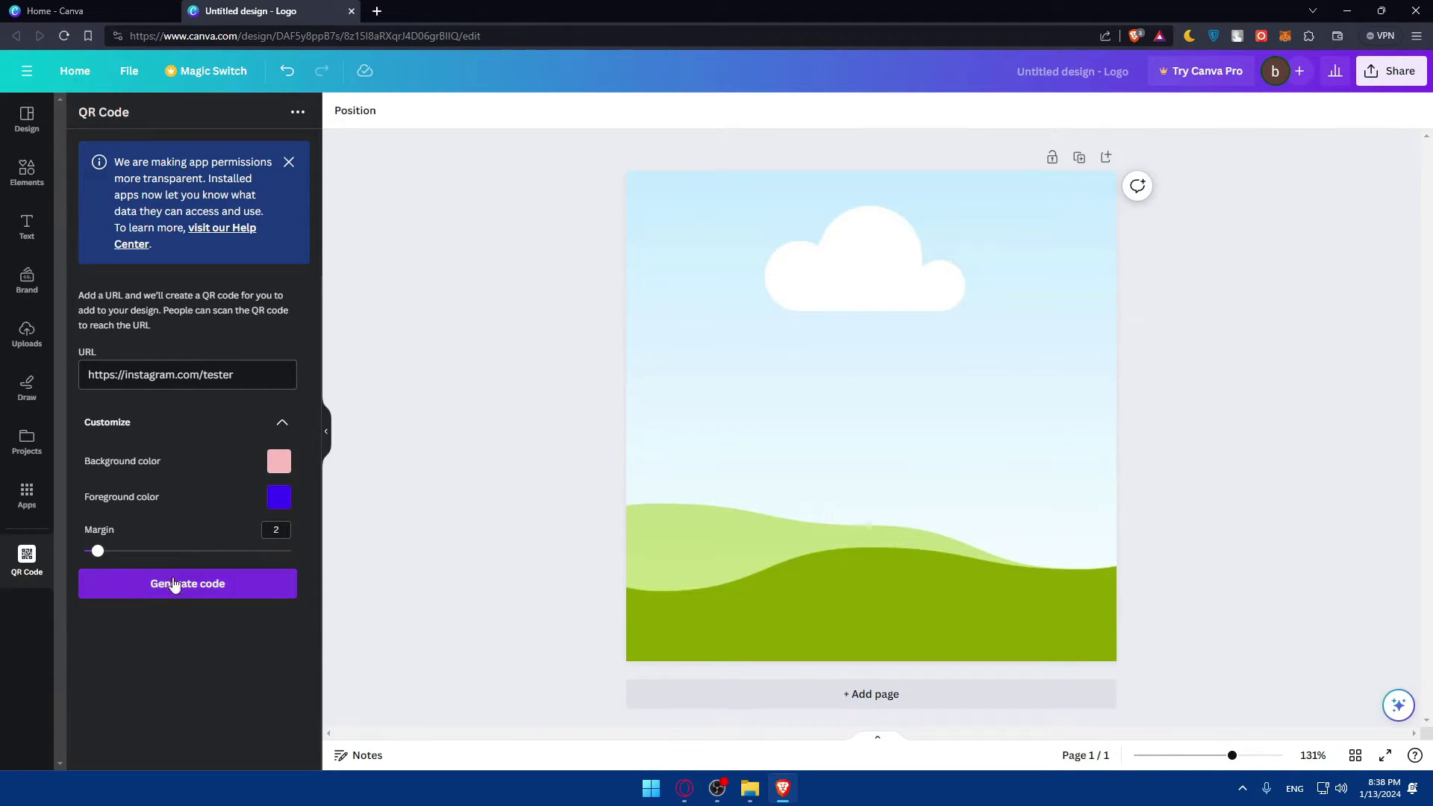
pyautogui.click(113, 553)
# Generate the QR code, then update it with margin 3 for a slim pink border.
pyautogui.click(116, 588)
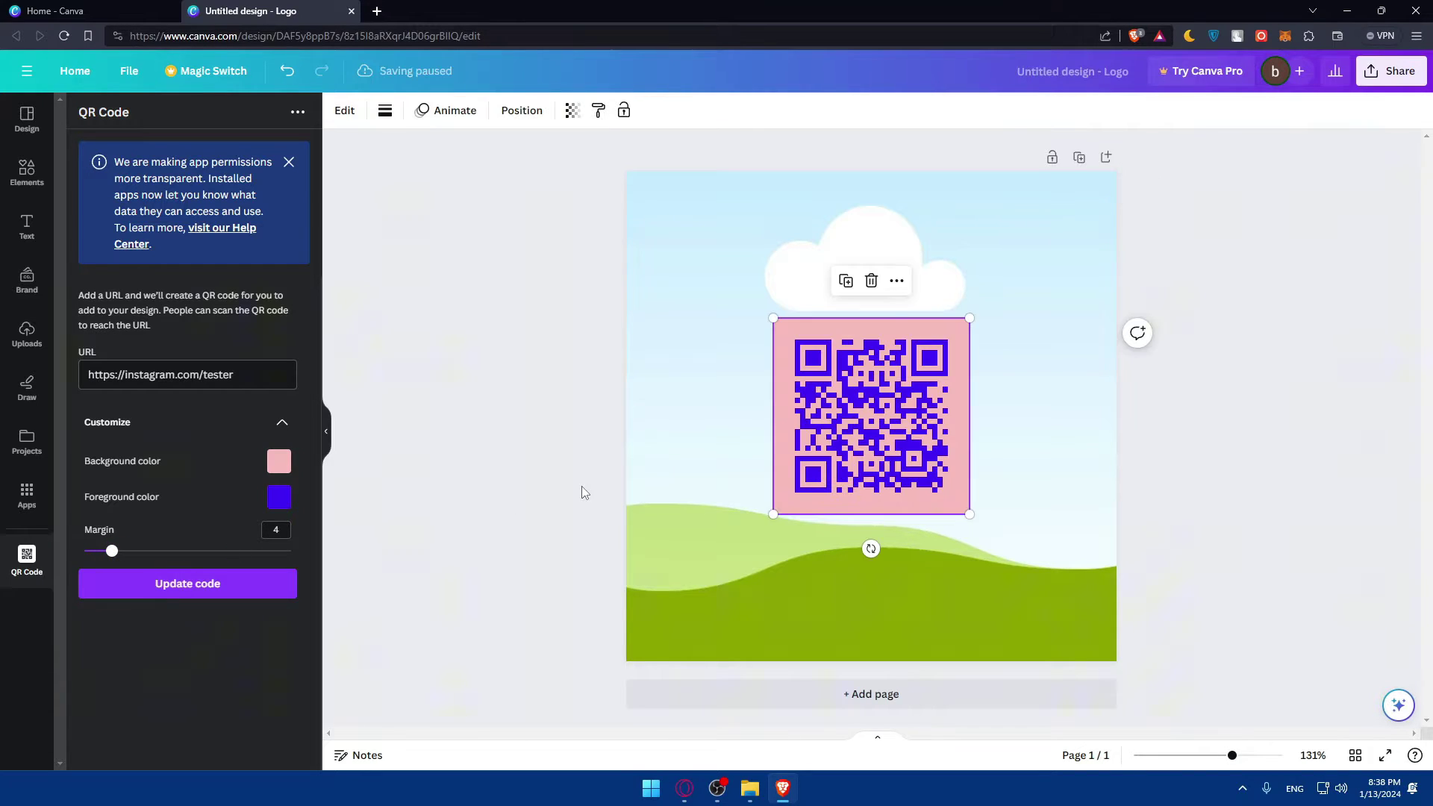
pyautogui.moveTo(112, 551); pyautogui.dragTo(45, 561)
pyautogui.click(138, 584)
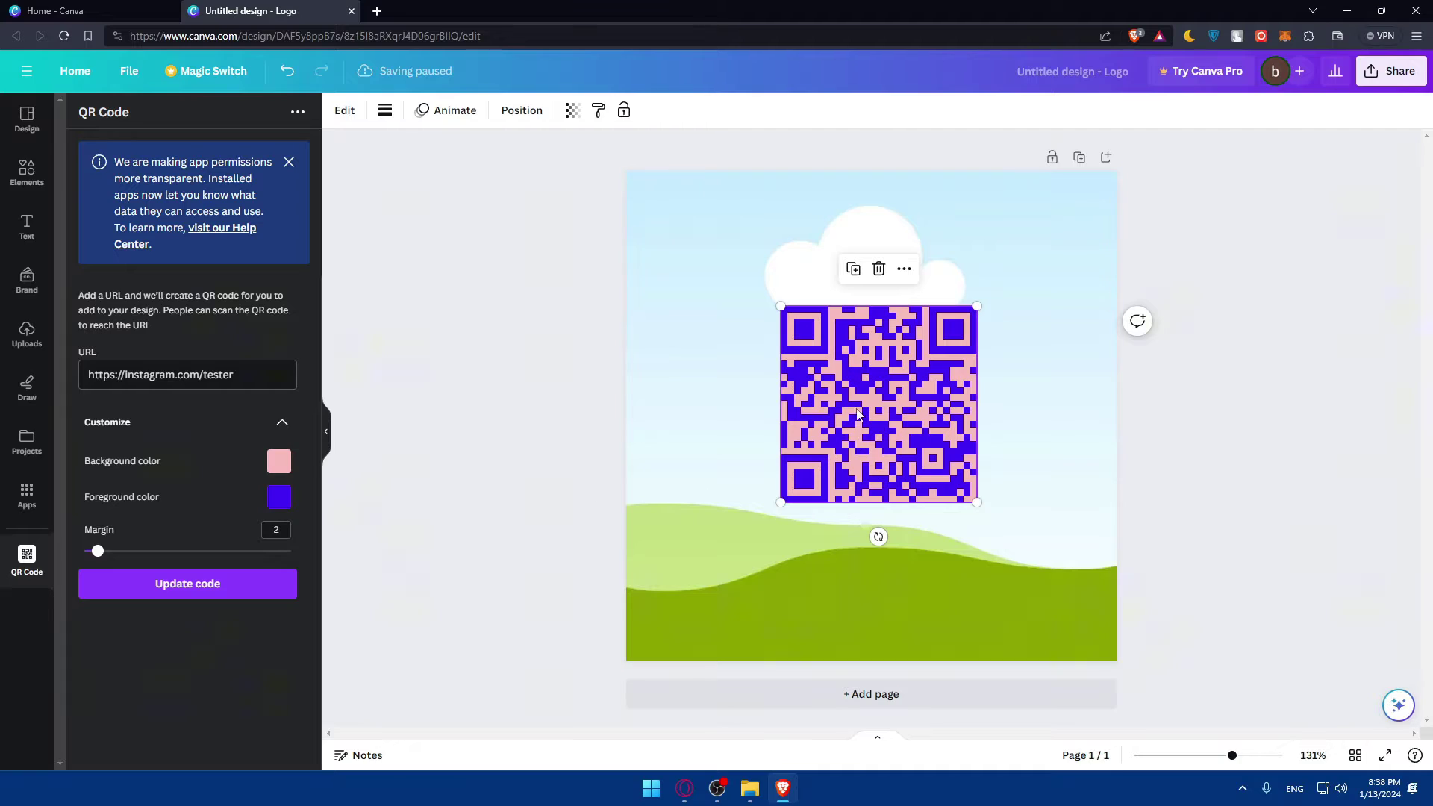
pyautogui.moveTo(97, 551); pyautogui.dragTo(105, 551)
pyautogui.click(135, 584)
# Shrink the QR code and place it in the page's bottom-right corner.
pyautogui.moveTo(815, 337); pyautogui.dragTo(922, 447)
pyautogui.moveTo(974, 501); pyautogui.dragTo(1044, 591)
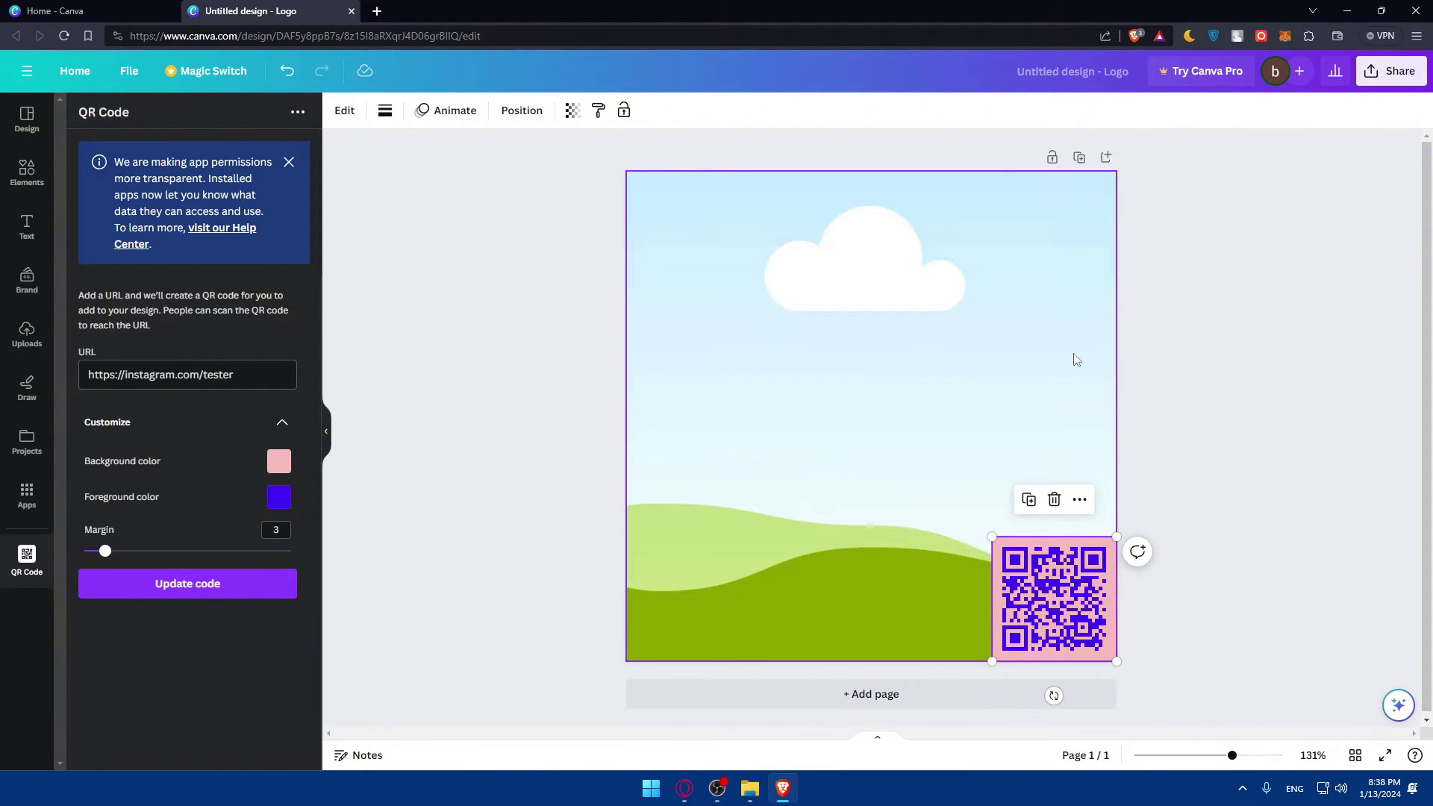
pyautogui.click(564, 350)
pyautogui.click(27, 117)
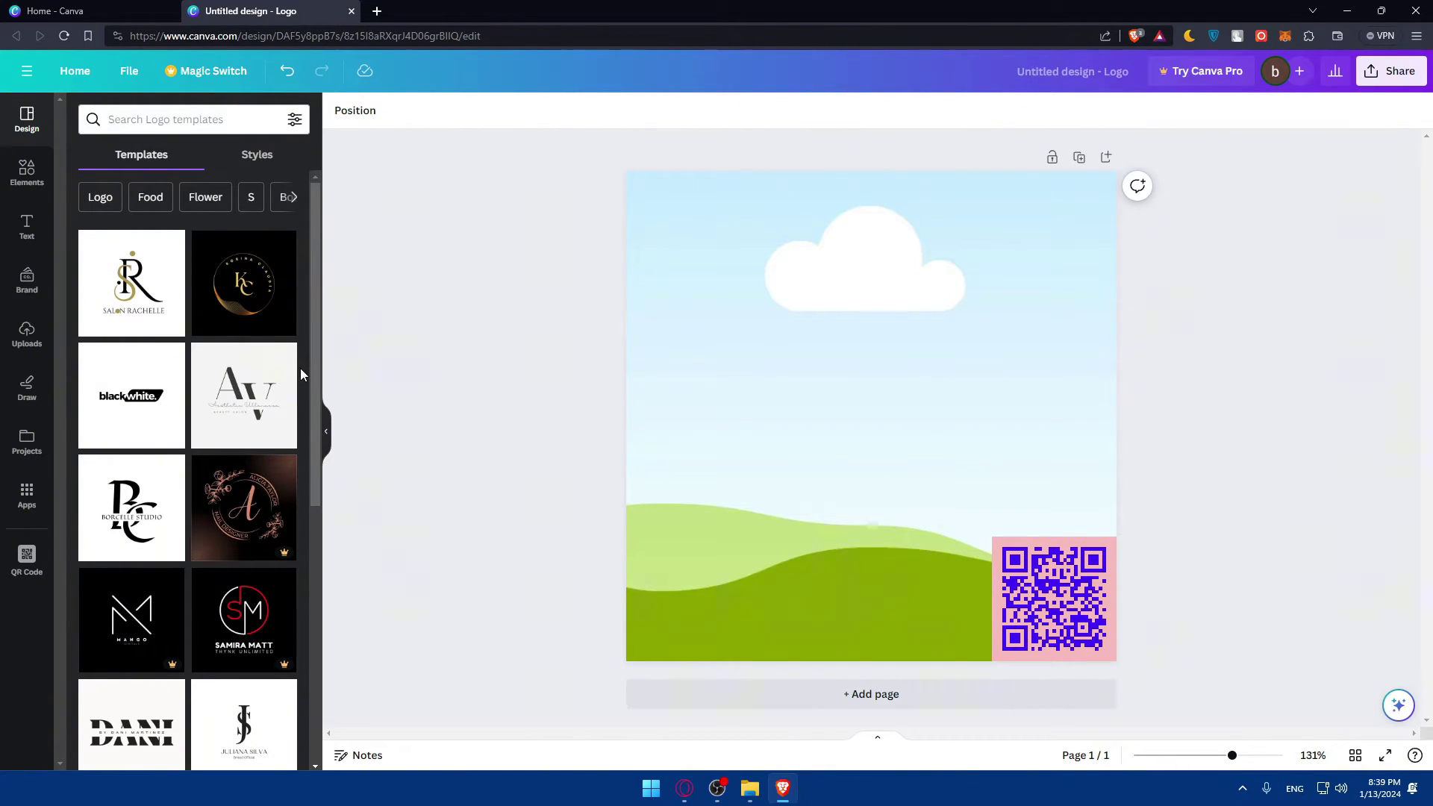
# Add a heading reading 'Coming Soon Coming soon'.
pyautogui.click(27, 227)
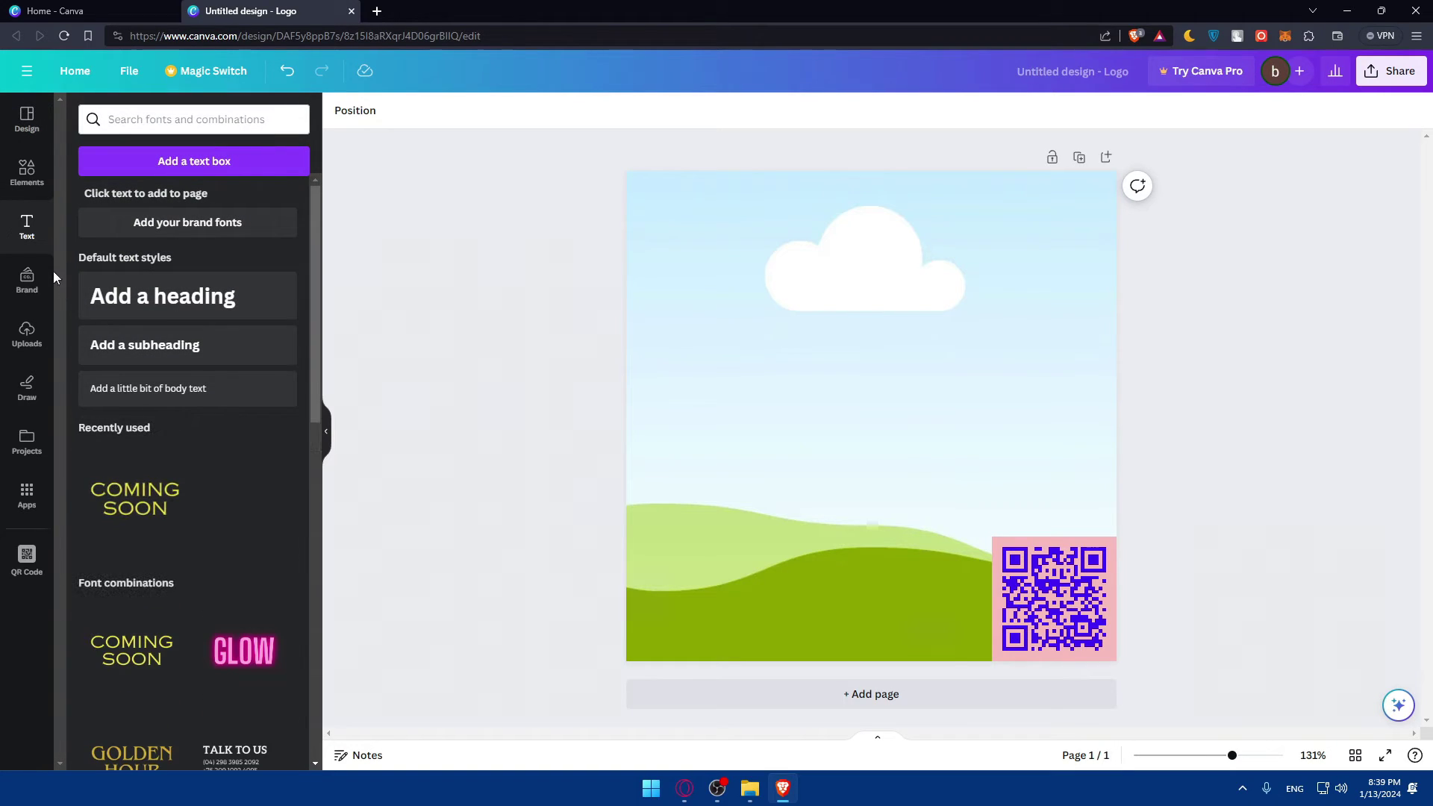
pyautogui.click(165, 301)
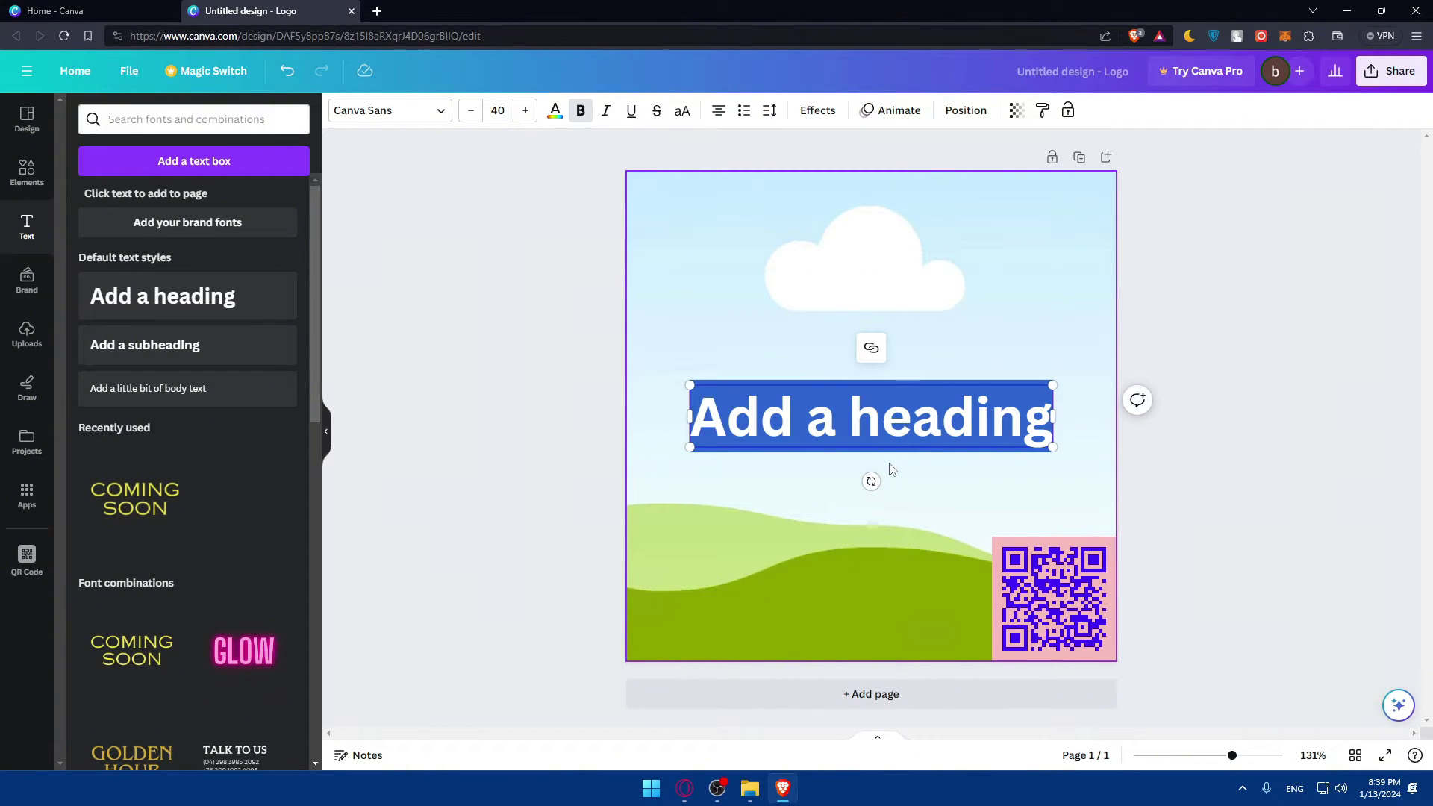
pyautogui.write('C')
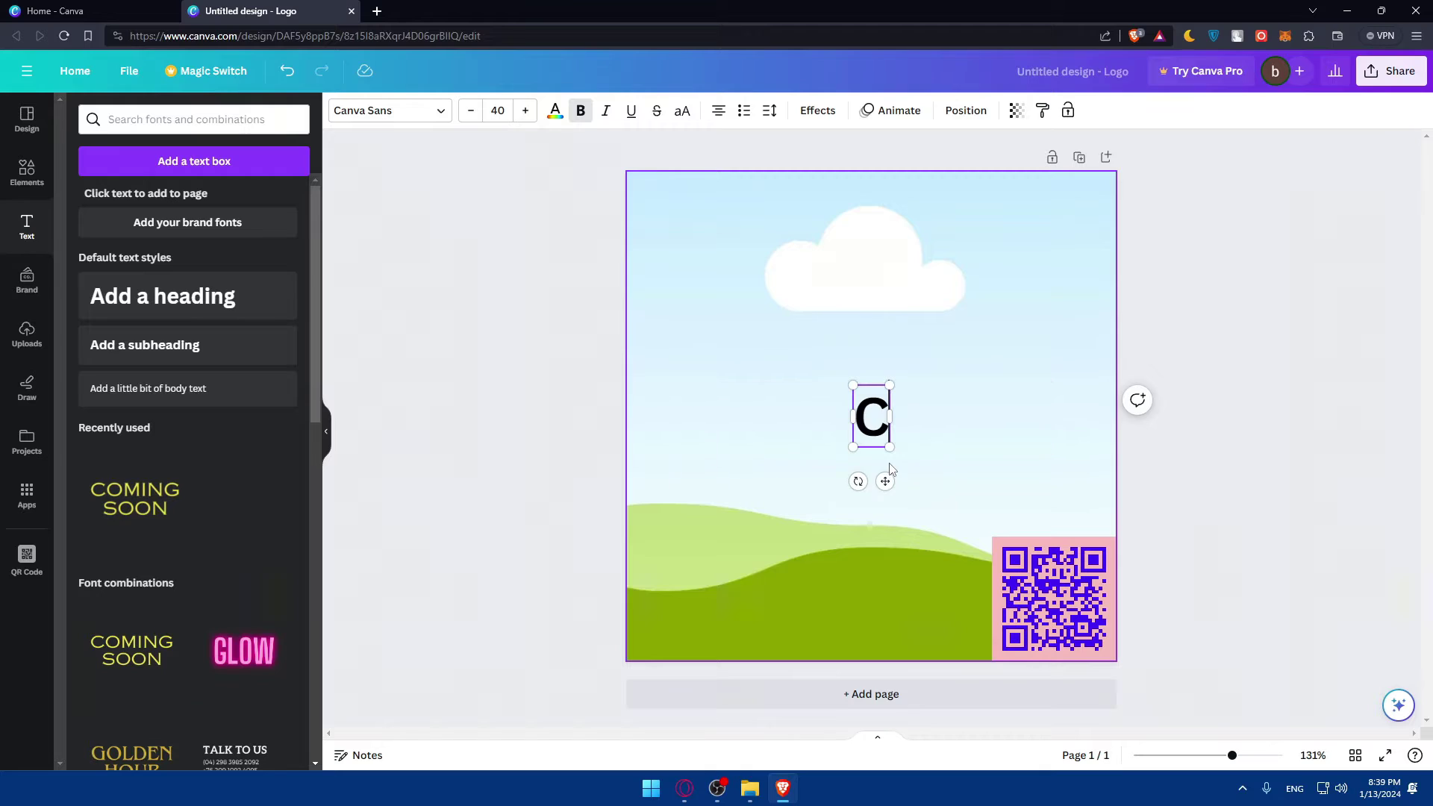
pyautogui.write('oming Soon')
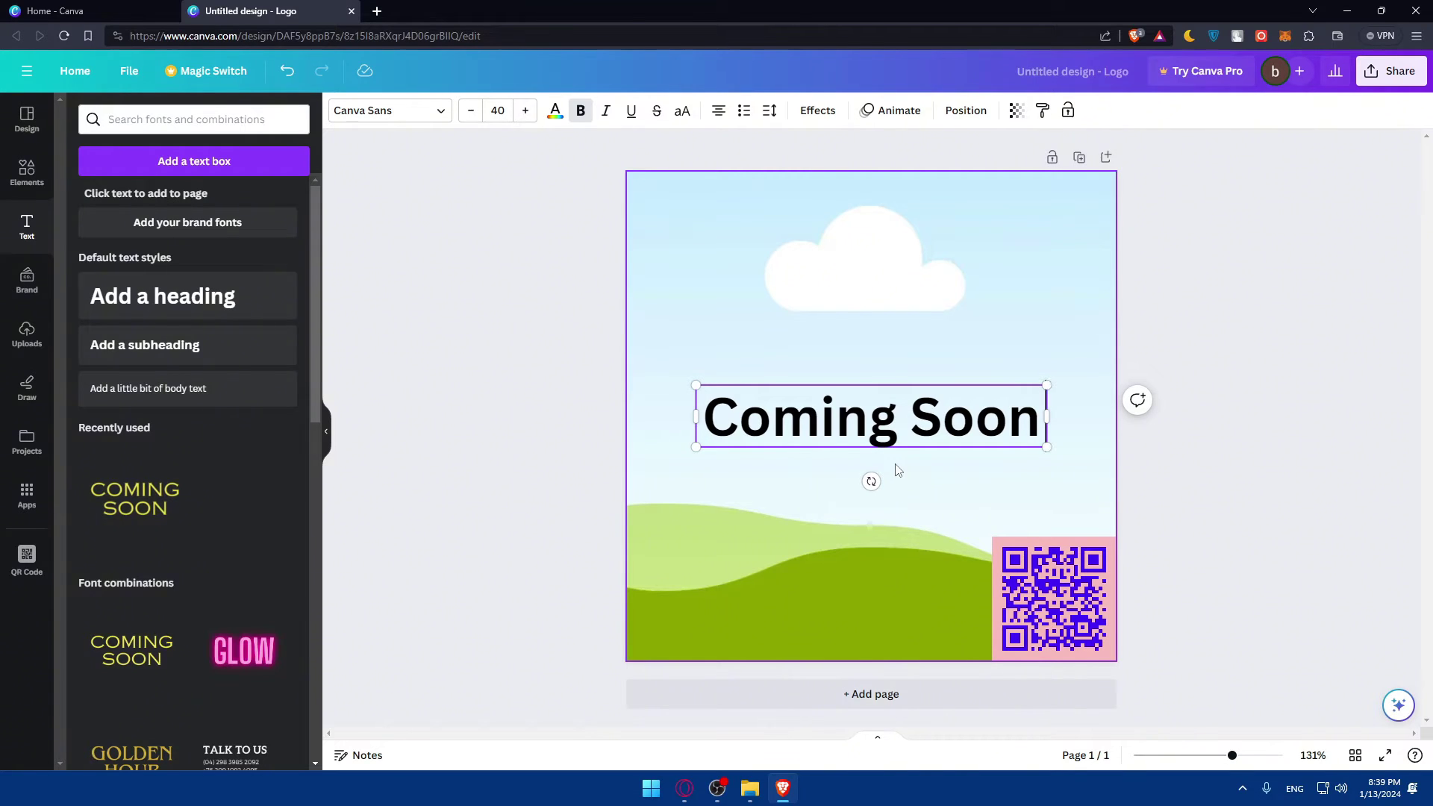
pyautogui.write(' Coming')
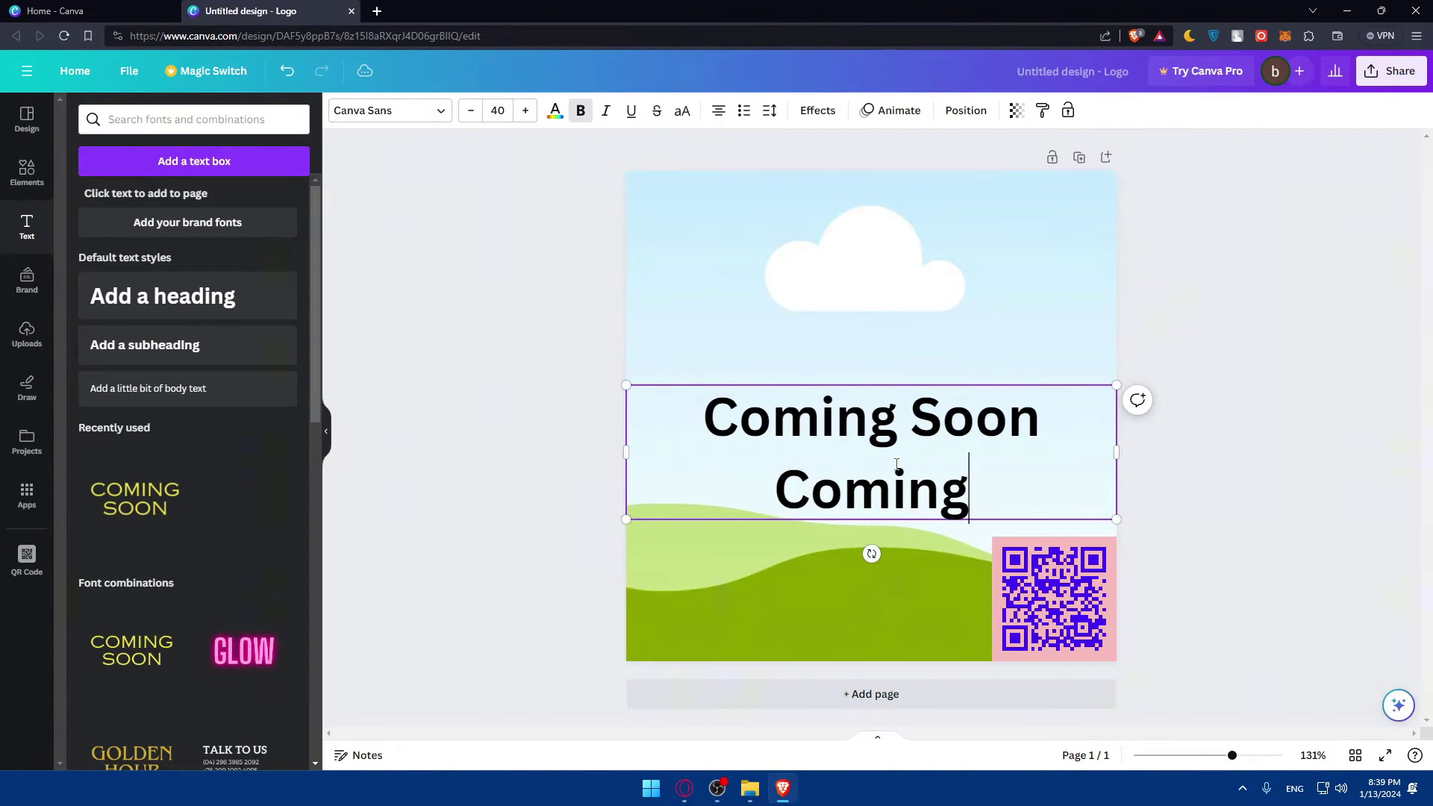
pyautogui.write(' soon')
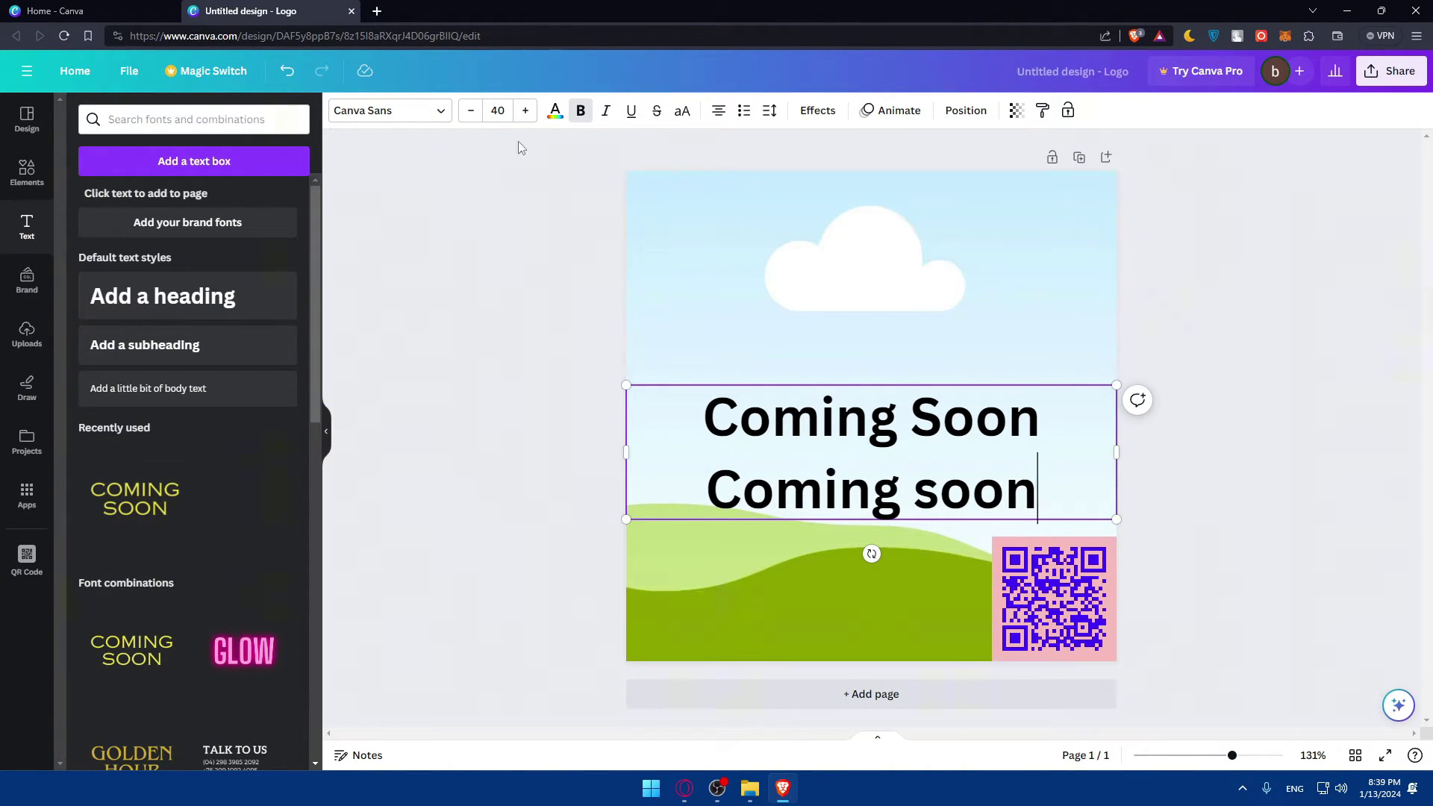
# Shrink the heading onto one line, widen its box across the page, and set size 29.
pyautogui.click(471, 112)
pyautogui.click(470, 112)
pyautogui.click(470, 112)
pyautogui.click(471, 115)
pyautogui.click(470, 112)
pyautogui.click(470, 112)
pyautogui.click(470, 112)
pyautogui.click(470, 112)
pyautogui.moveTo(1093, 405); pyautogui.dragTo(1138, 406)
pyautogui.moveTo(647, 405); pyautogui.dragTo(594, 399)
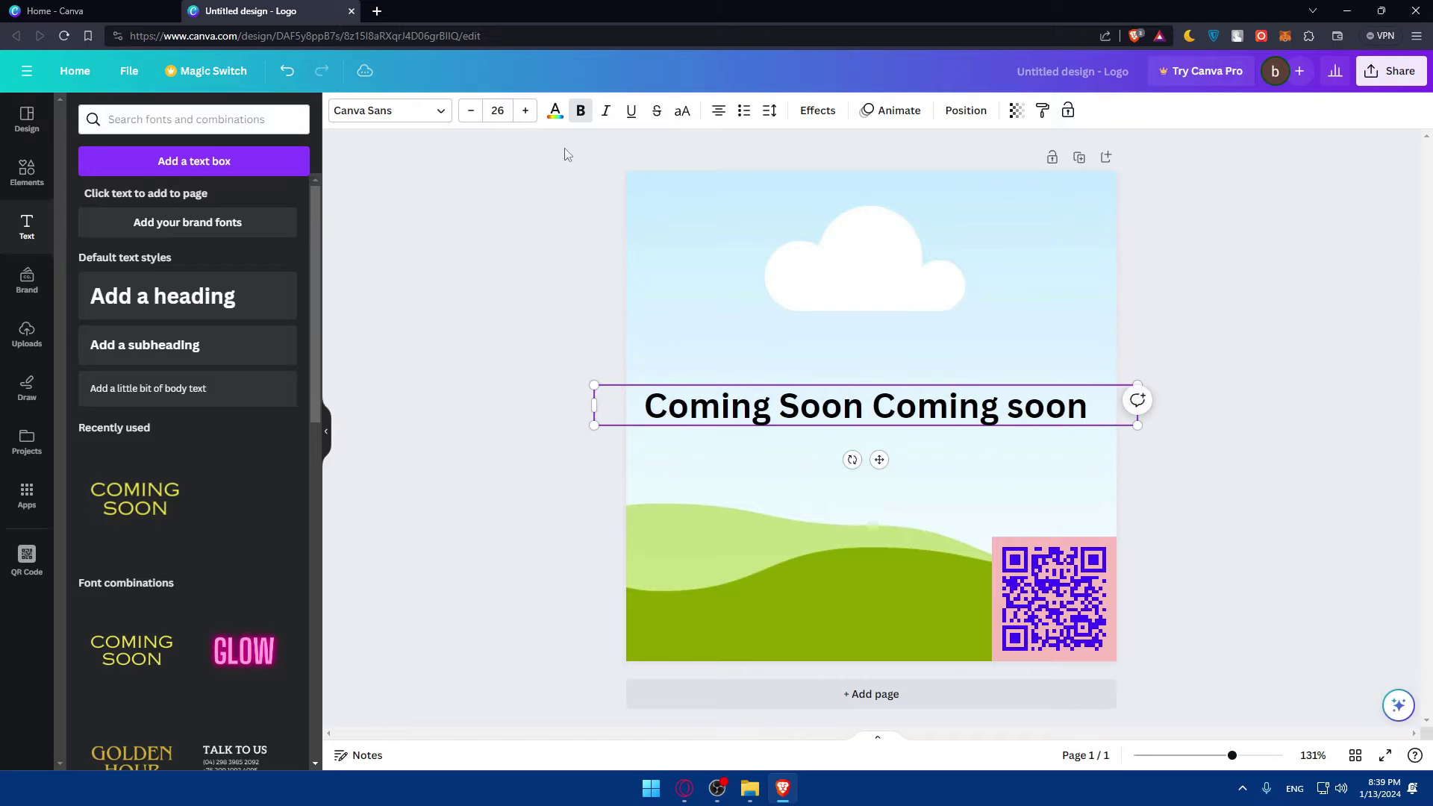
pyautogui.click(526, 110)
pyautogui.click(525, 110)
pyautogui.click(526, 110)
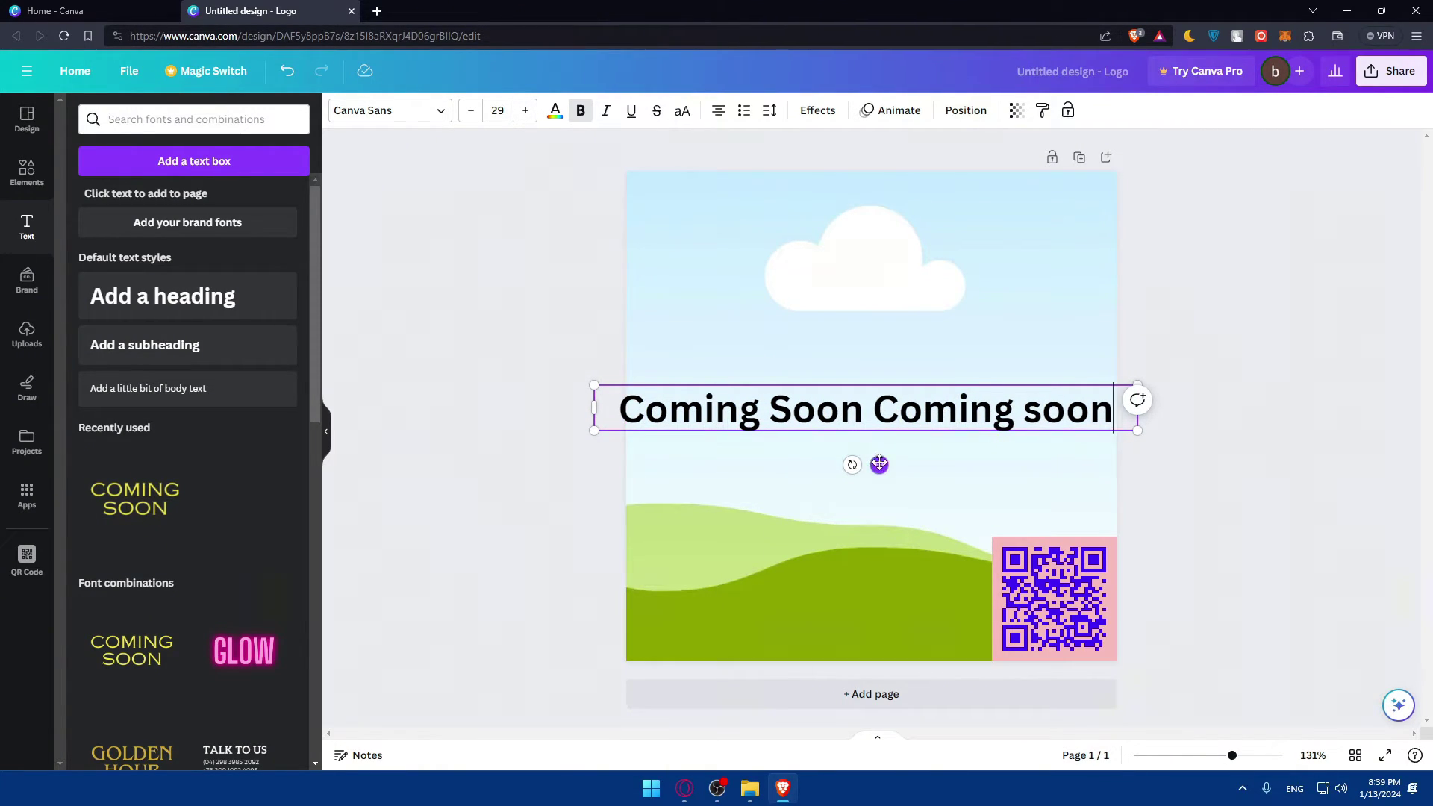
# Lower the heading's transparency to 26 and colour it orange.
pyautogui.moveTo(879, 465); pyautogui.dragTo(884, 467)
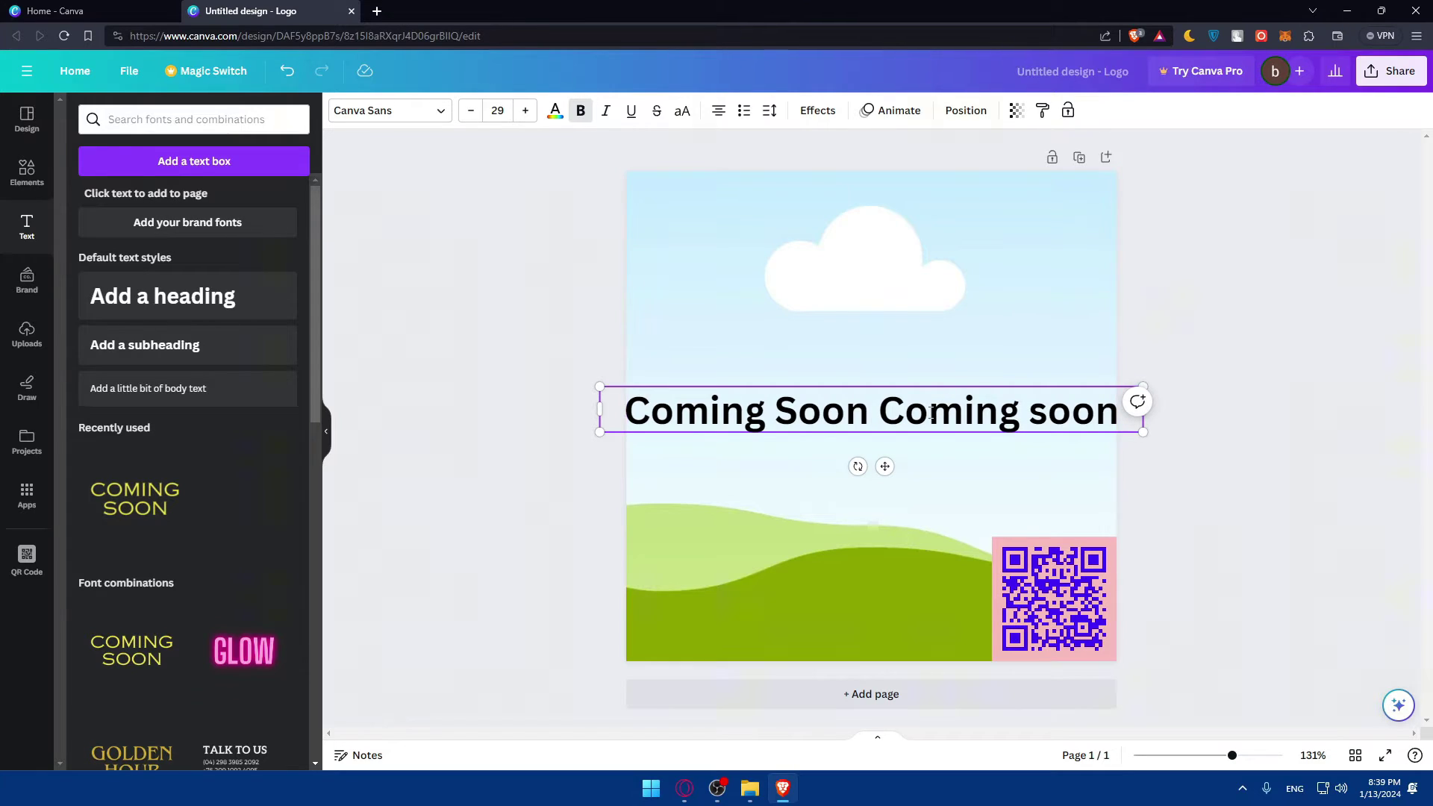
pyautogui.click(1018, 111)
pyautogui.moveTo(1016, 170); pyautogui.dragTo(910, 172)
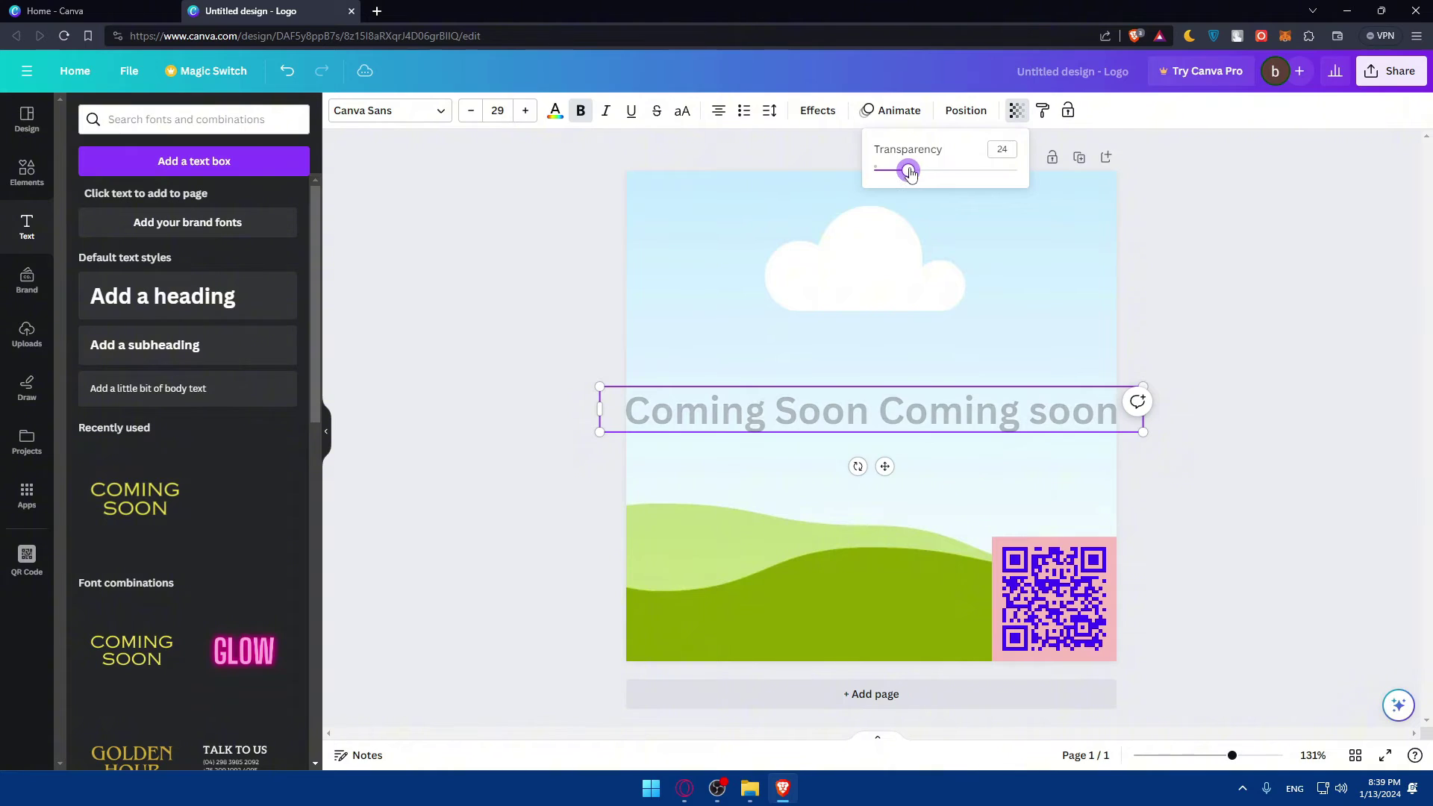
pyautogui.click(555, 110)
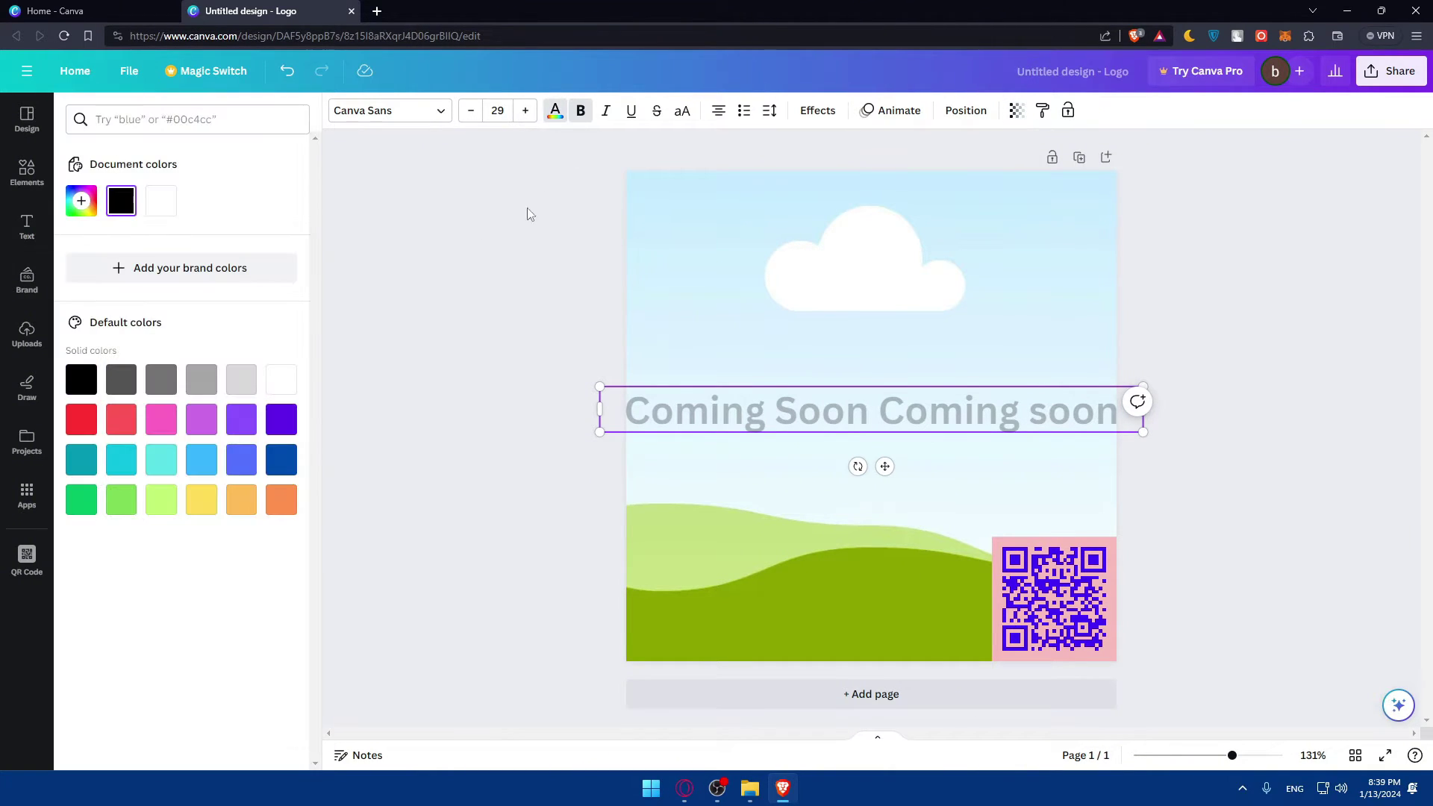
pyautogui.click(281, 499)
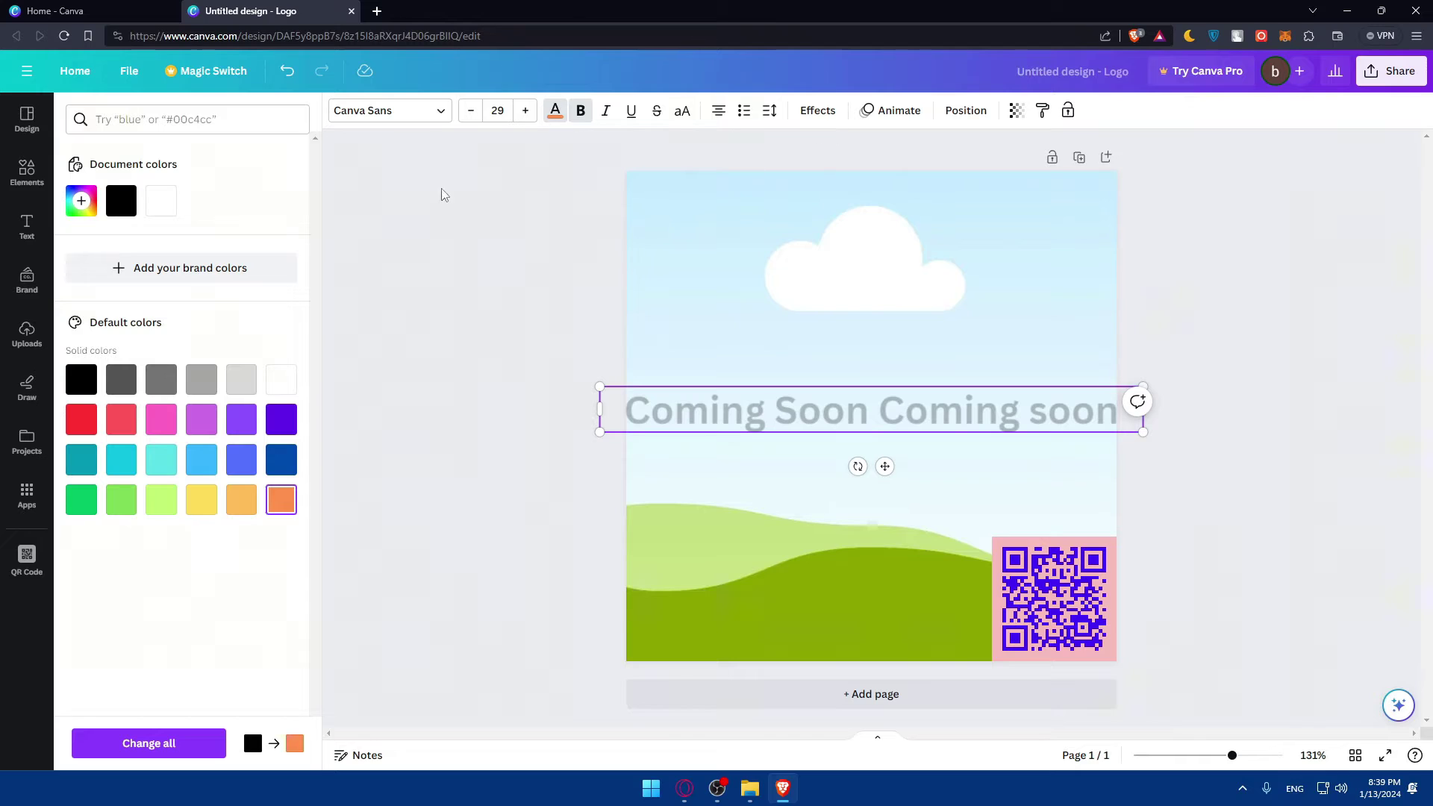
# Apply the Neon effect at intensity 83 and make the heading slightly more transparent.
pyautogui.click(817, 110)
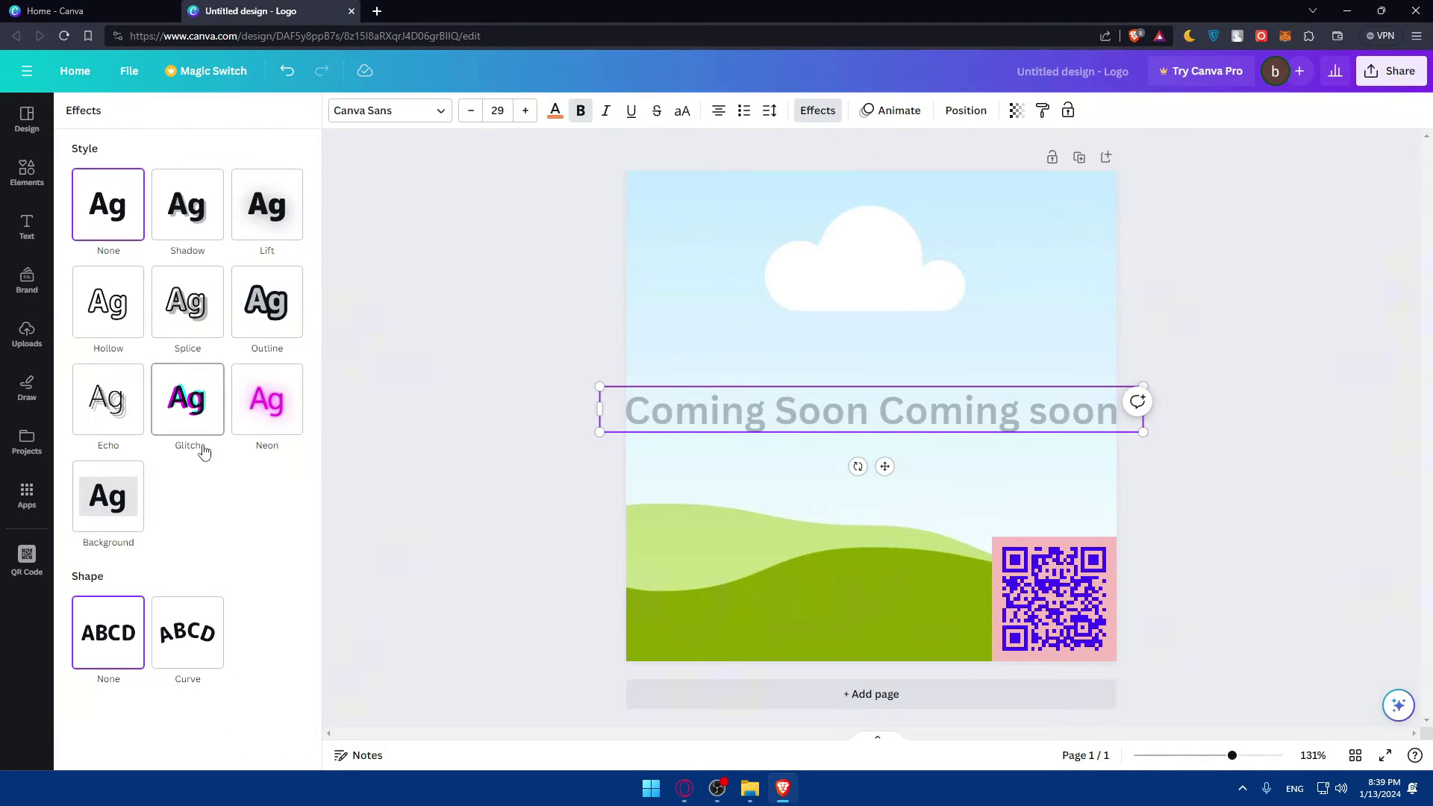
pyautogui.click(187, 407)
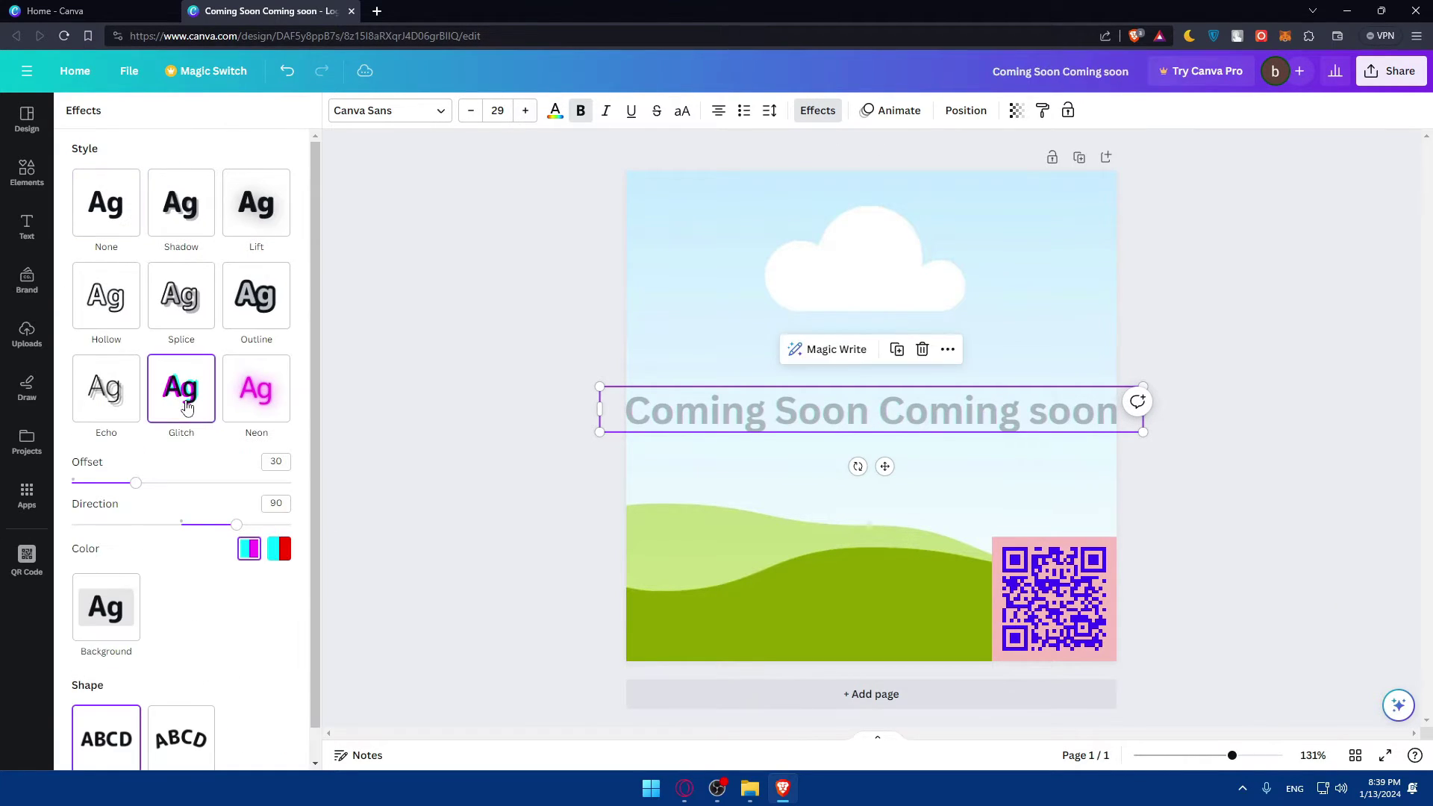
pyautogui.click(266, 394)
pyautogui.moveTo(187, 495); pyautogui.dragTo(266, 501)
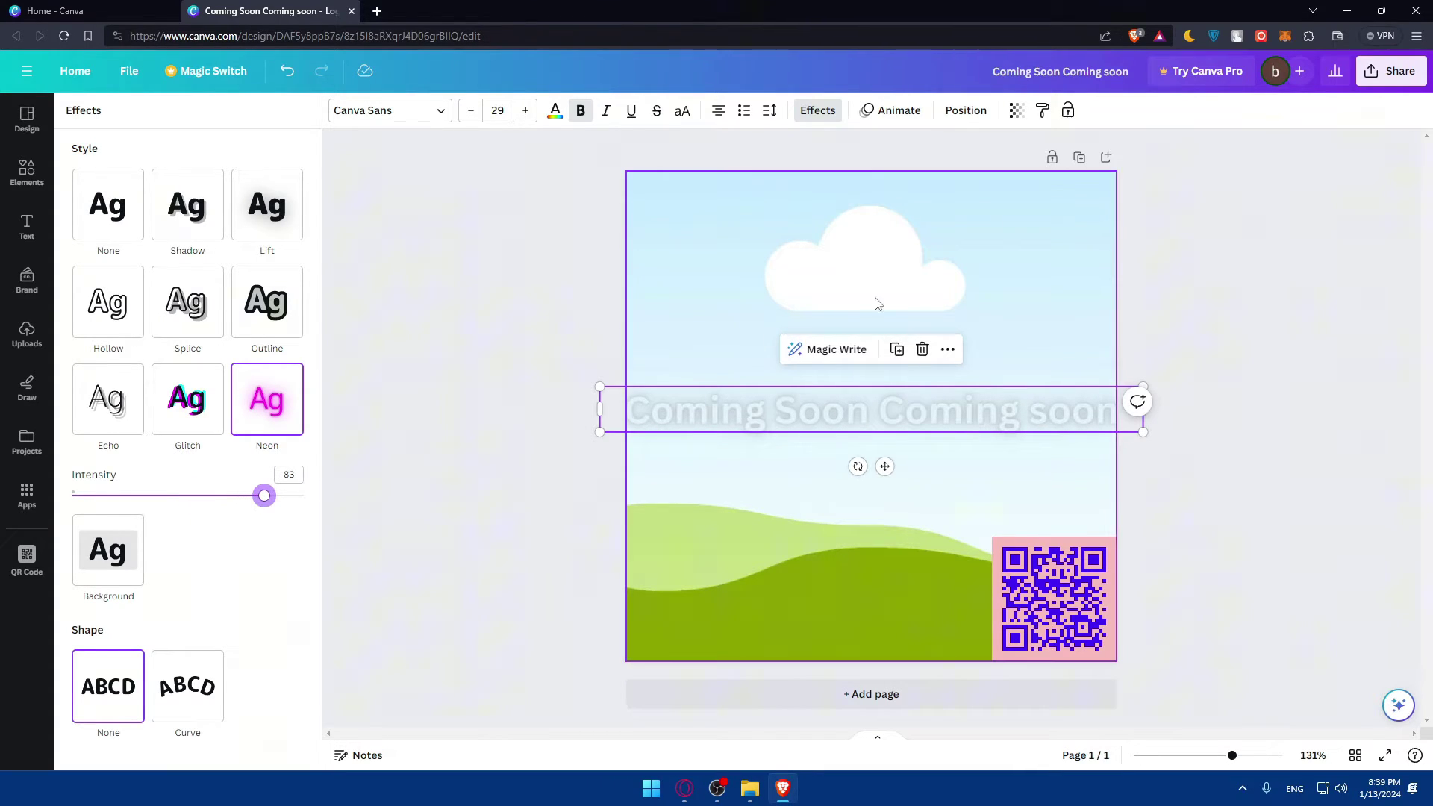
pyautogui.click(1018, 111)
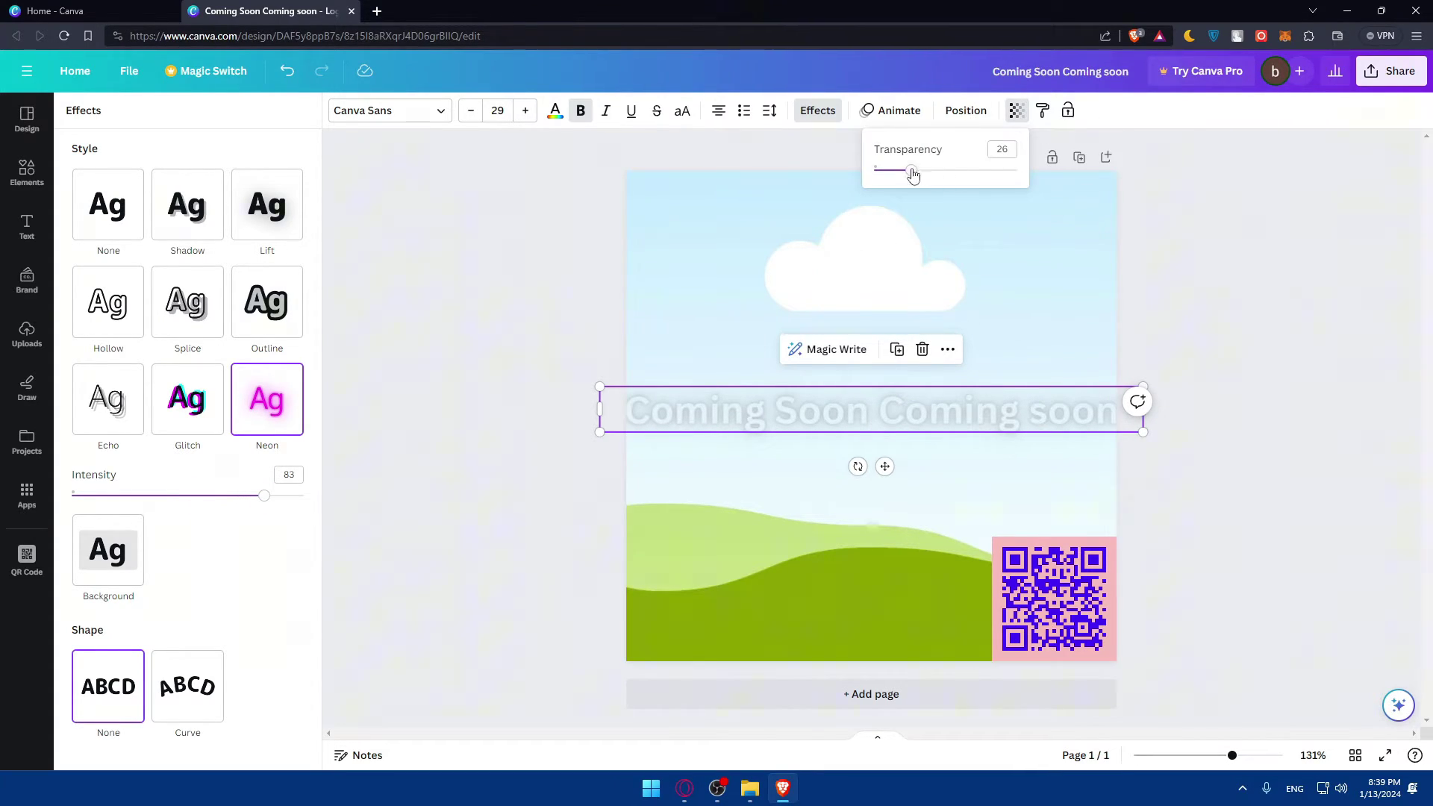
pyautogui.moveTo(911, 171); pyautogui.dragTo(928, 181)
pyautogui.press('Escape')
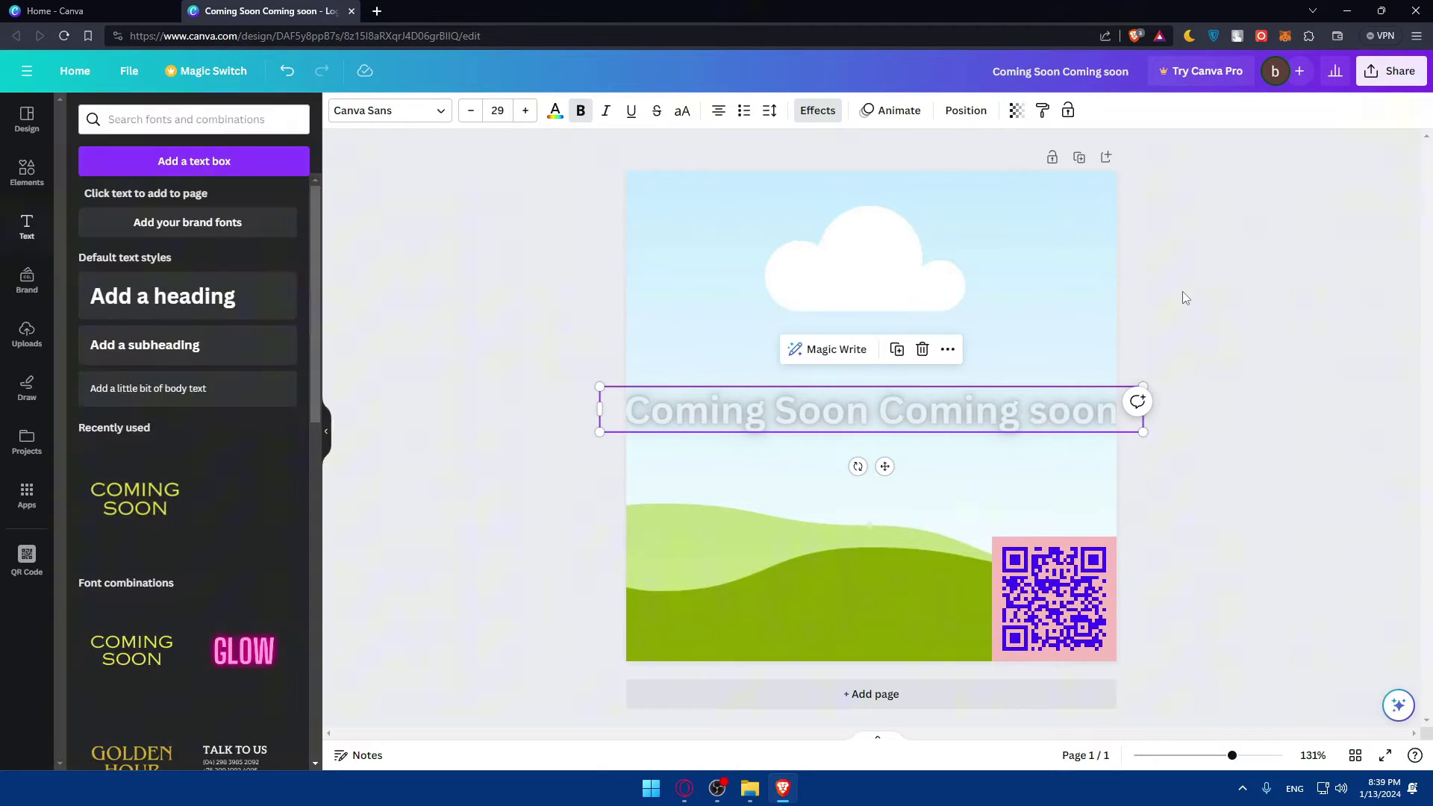
pyautogui.click(490, 504)
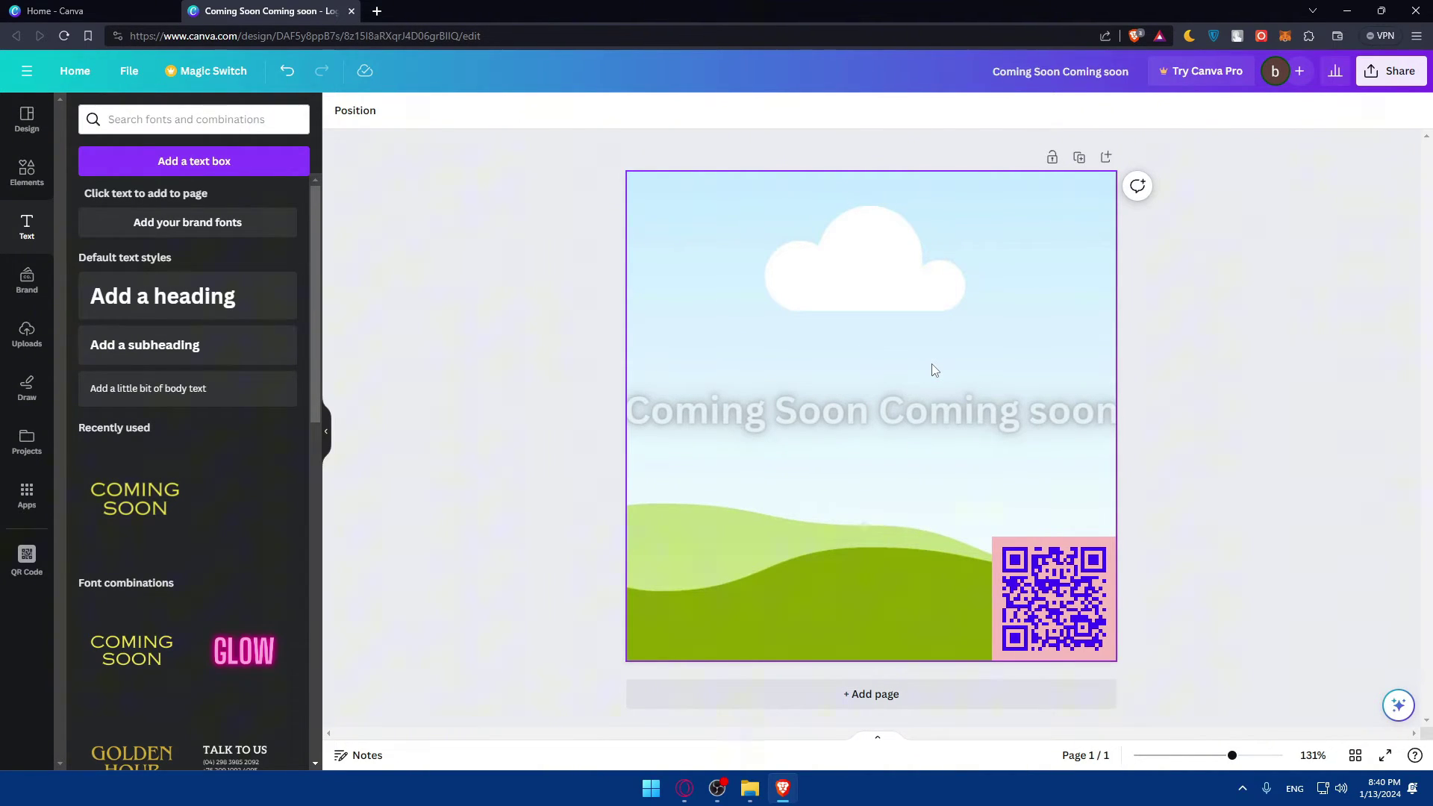
pyautogui.click(828, 409)
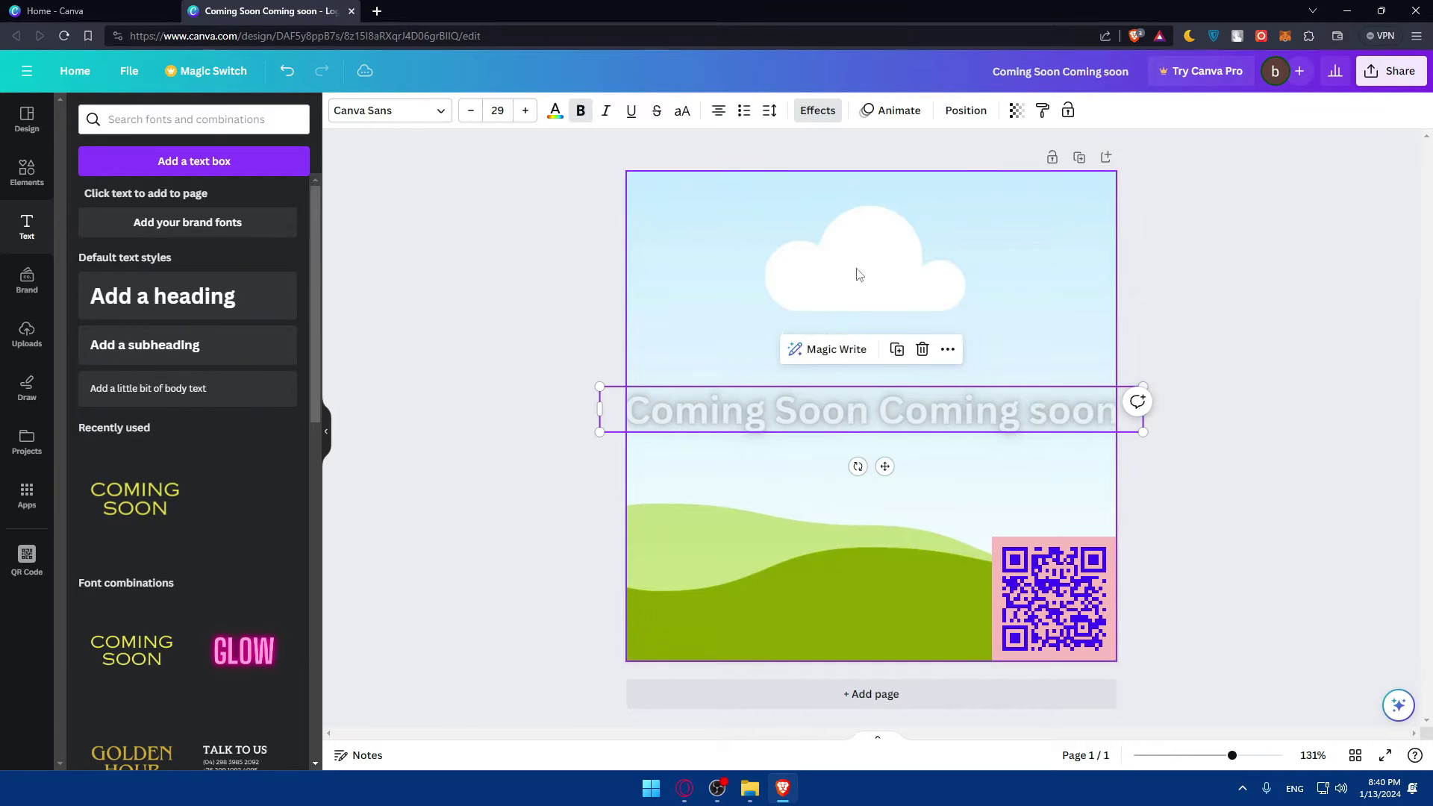
pyautogui.click(918, 113)
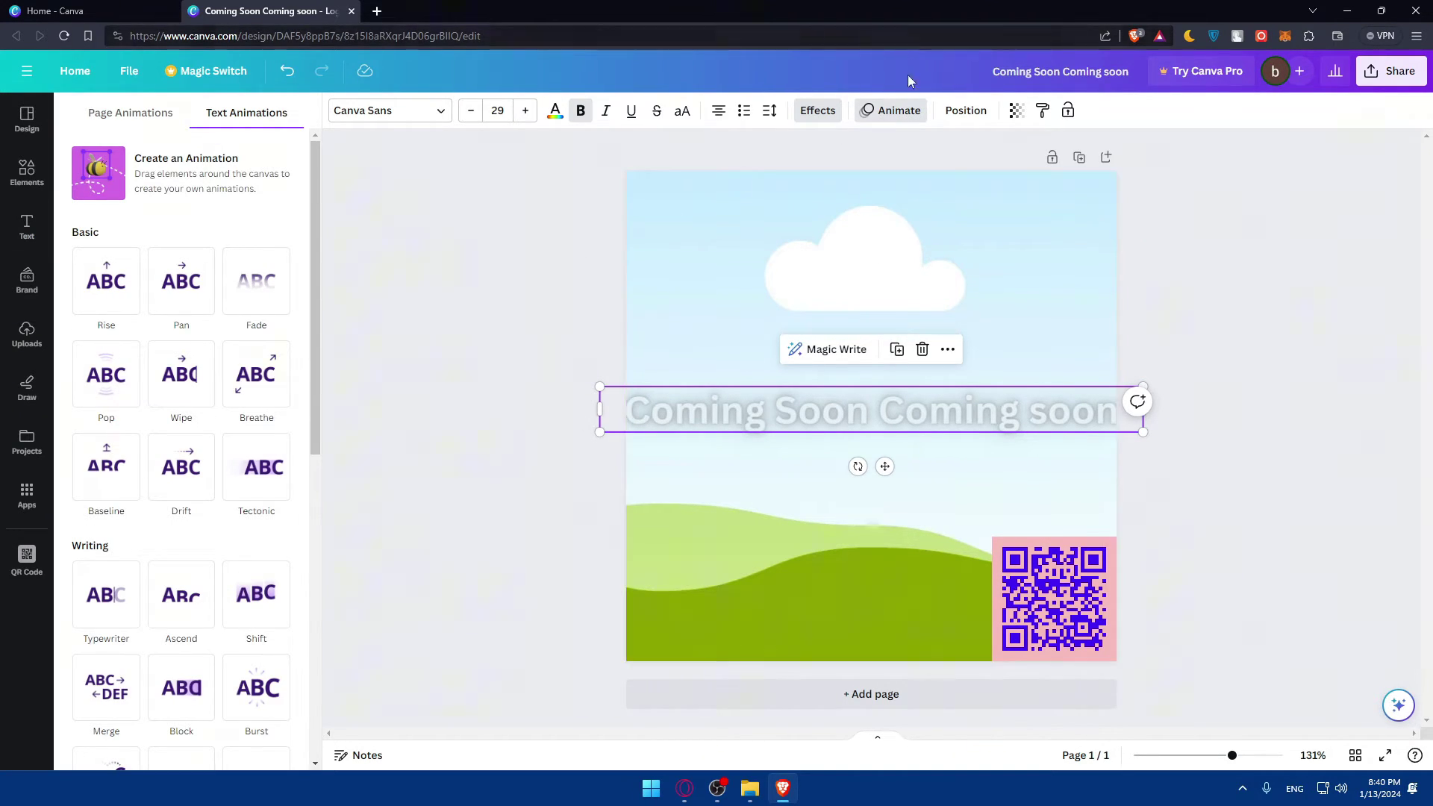
pyautogui.click(800, 112)
pyautogui.click(953, 111)
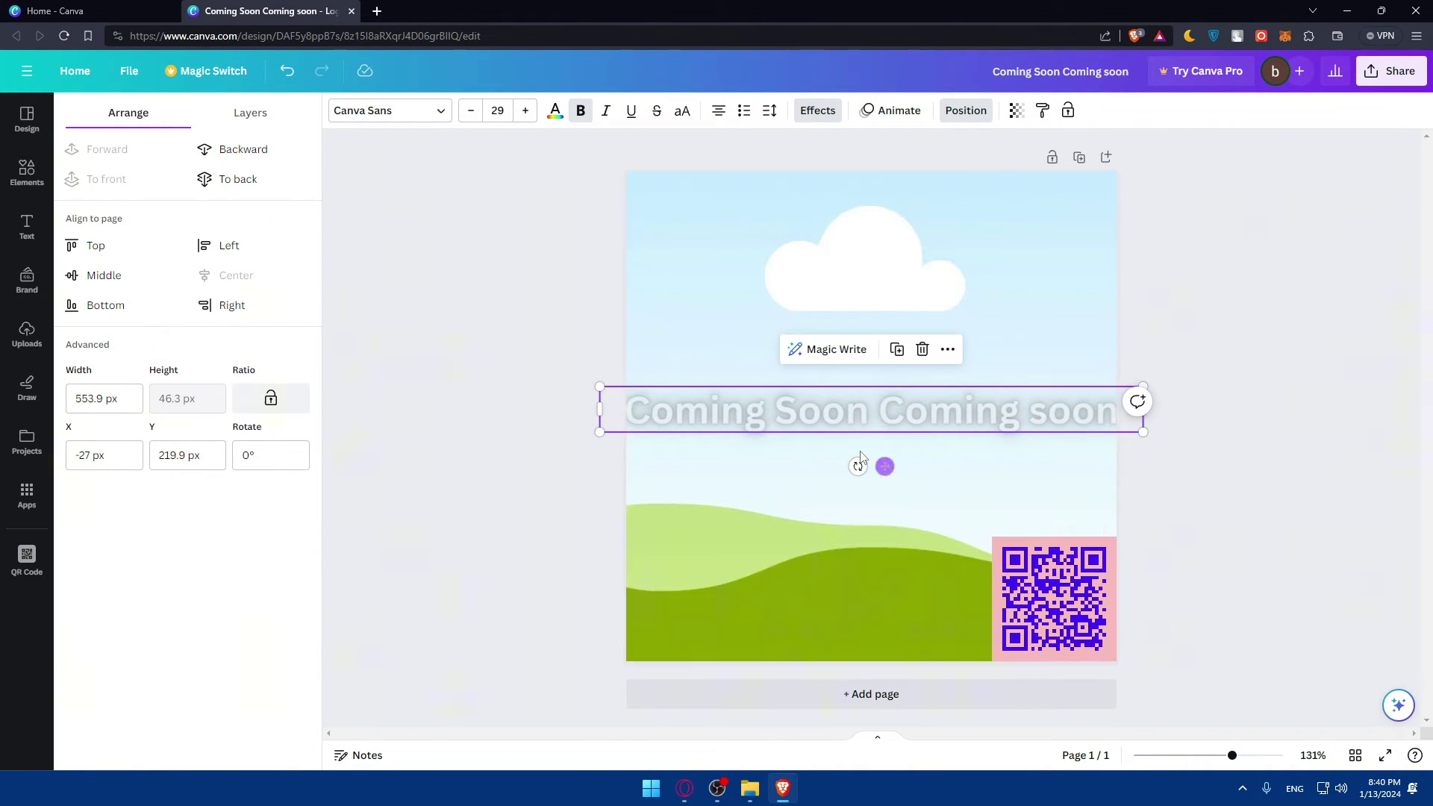
pyautogui.press('Escape')
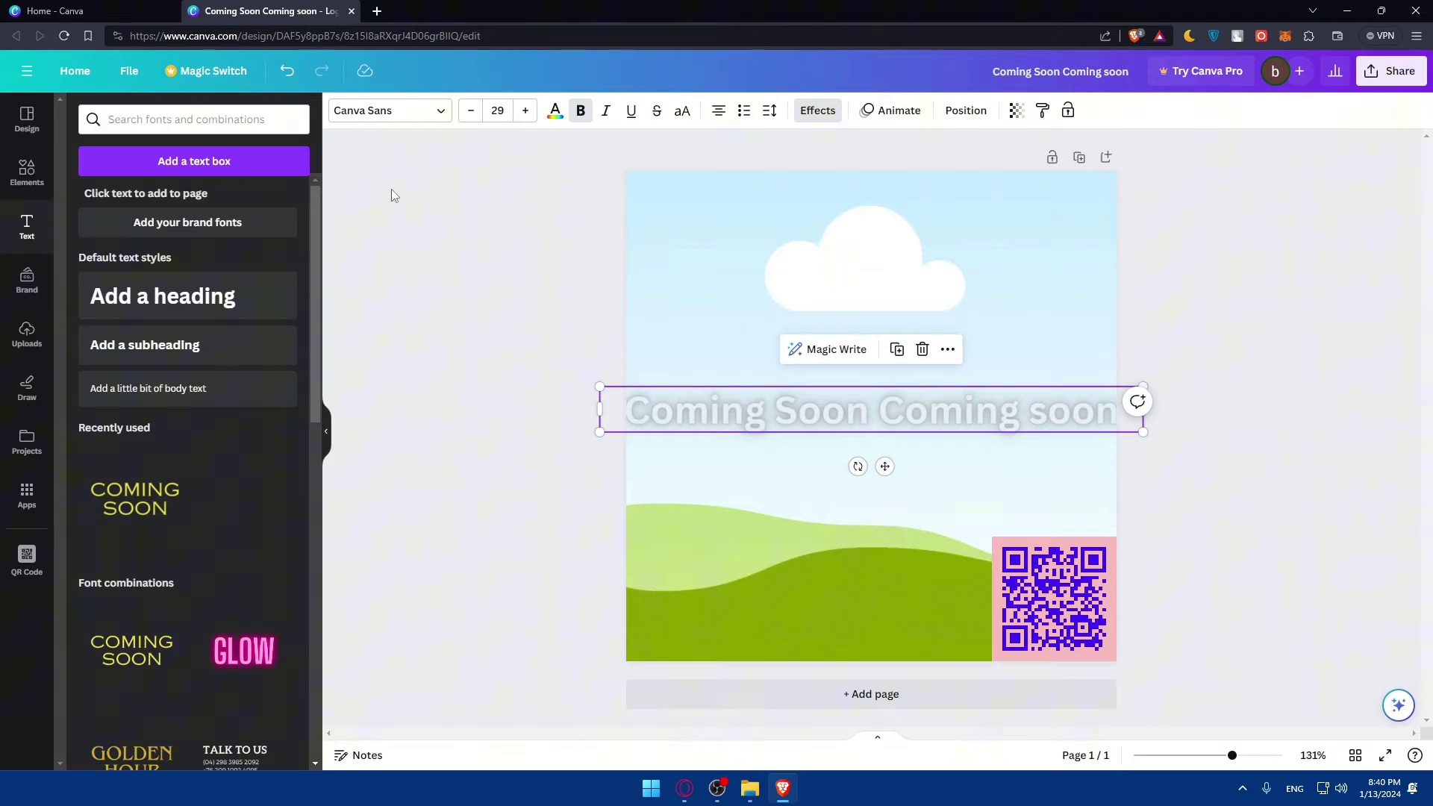
# Draw two trial red pen strokes, undo both, and return to the logo templates.
pyautogui.click(27, 388)
pyautogui.moveTo(617, 277)
pyautogui.mouseDown()
pyautogui.moveTo(692, 339)
pyautogui.moveTo(687, 409)
pyautogui.mouseUp()
pyautogui.hotkey('ctrl', 'z')
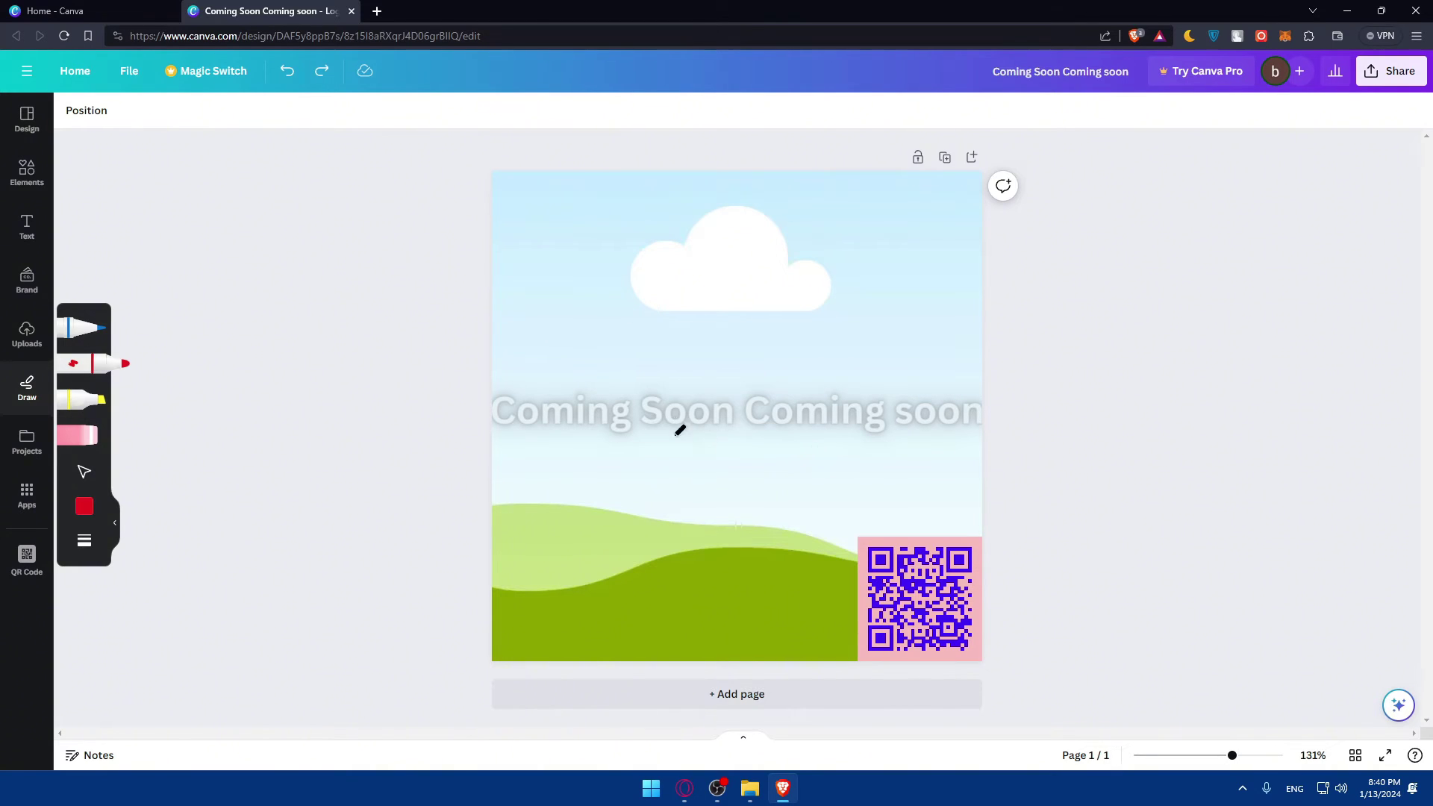
pyautogui.moveTo(676, 316)
pyautogui.mouseDown()
pyautogui.moveTo(642, 257)
pyautogui.moveTo(764, 614)
pyautogui.moveTo(675, 514)
pyautogui.moveTo(903, 532)
pyautogui.moveTo(706, 405)
pyautogui.mouseUp()
pyautogui.hotkey('ctrl', 'z')
pyautogui.click(27, 118)
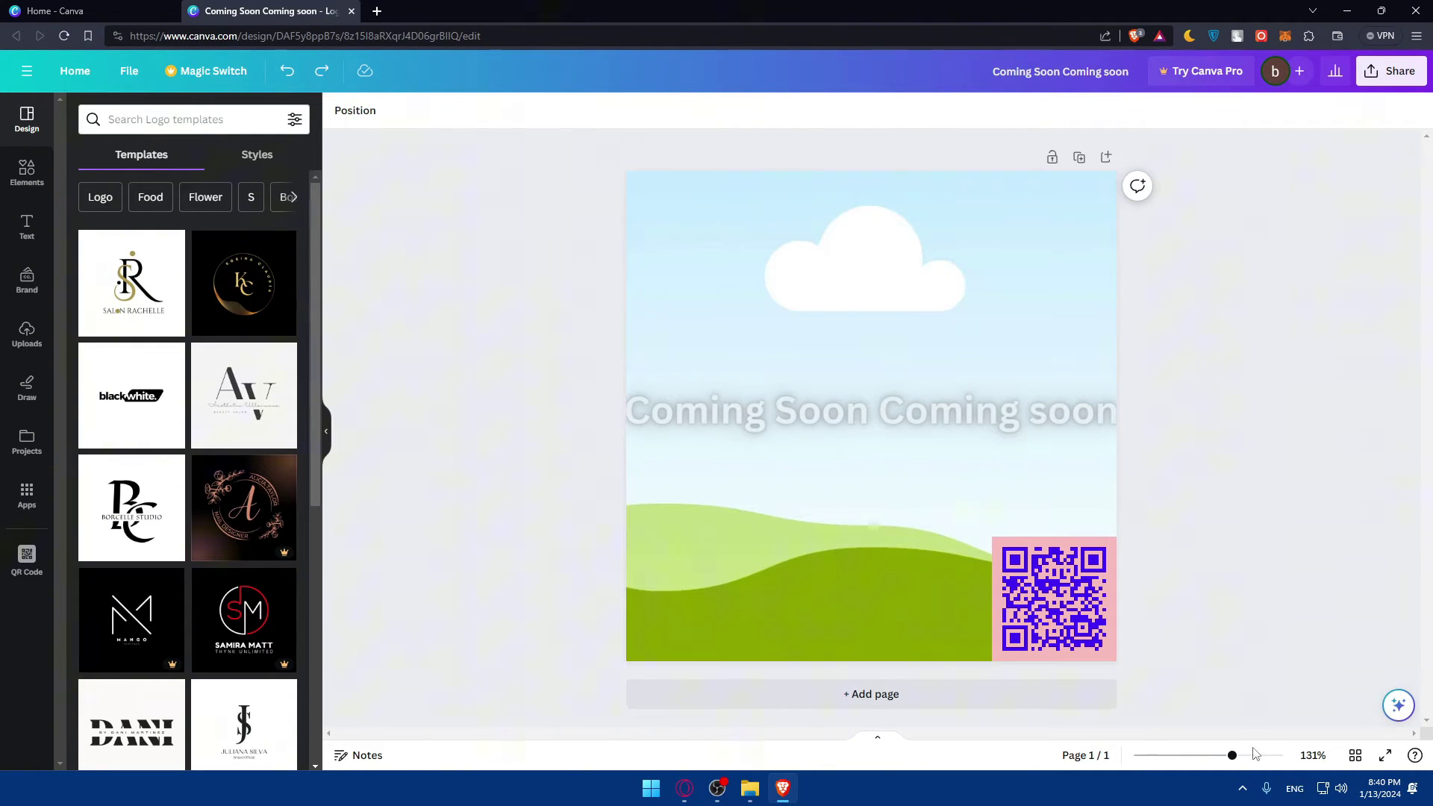
pyautogui.click(1398, 705)
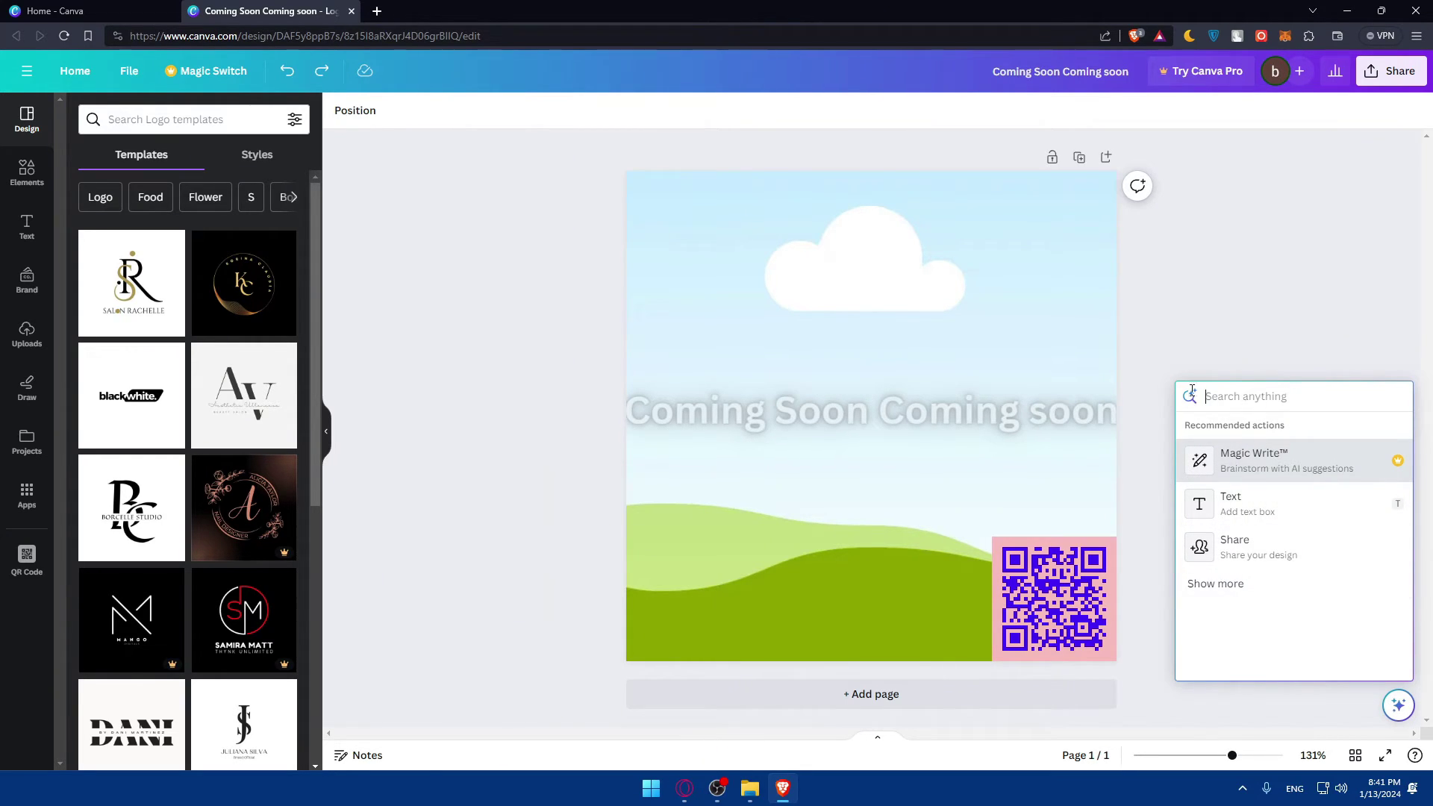
pyautogui.click(1217, 272)
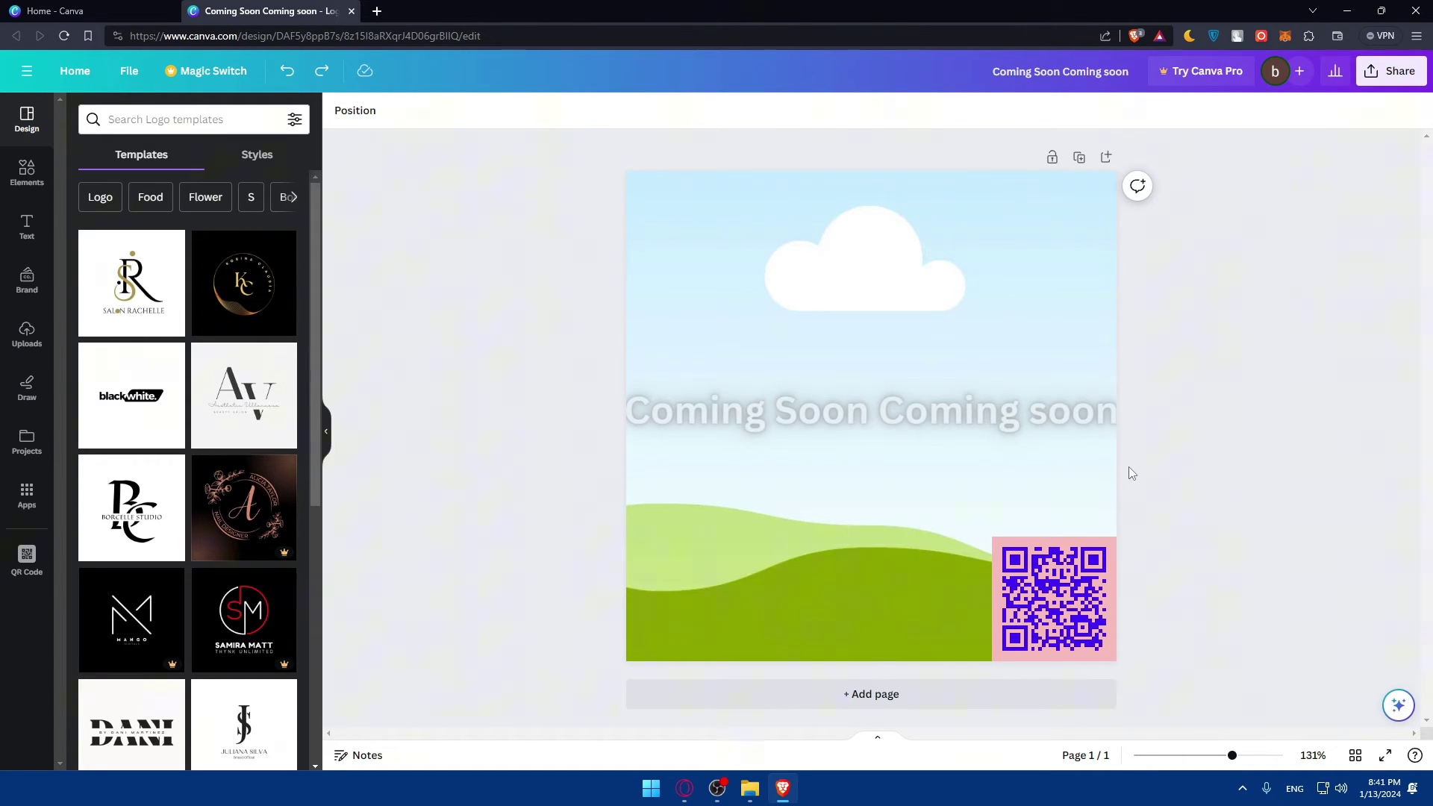
# Filter templates to Logo and try Gold Luxury Initial Circle and a dark circular template, dismissing both.
pyautogui.click(105, 201)
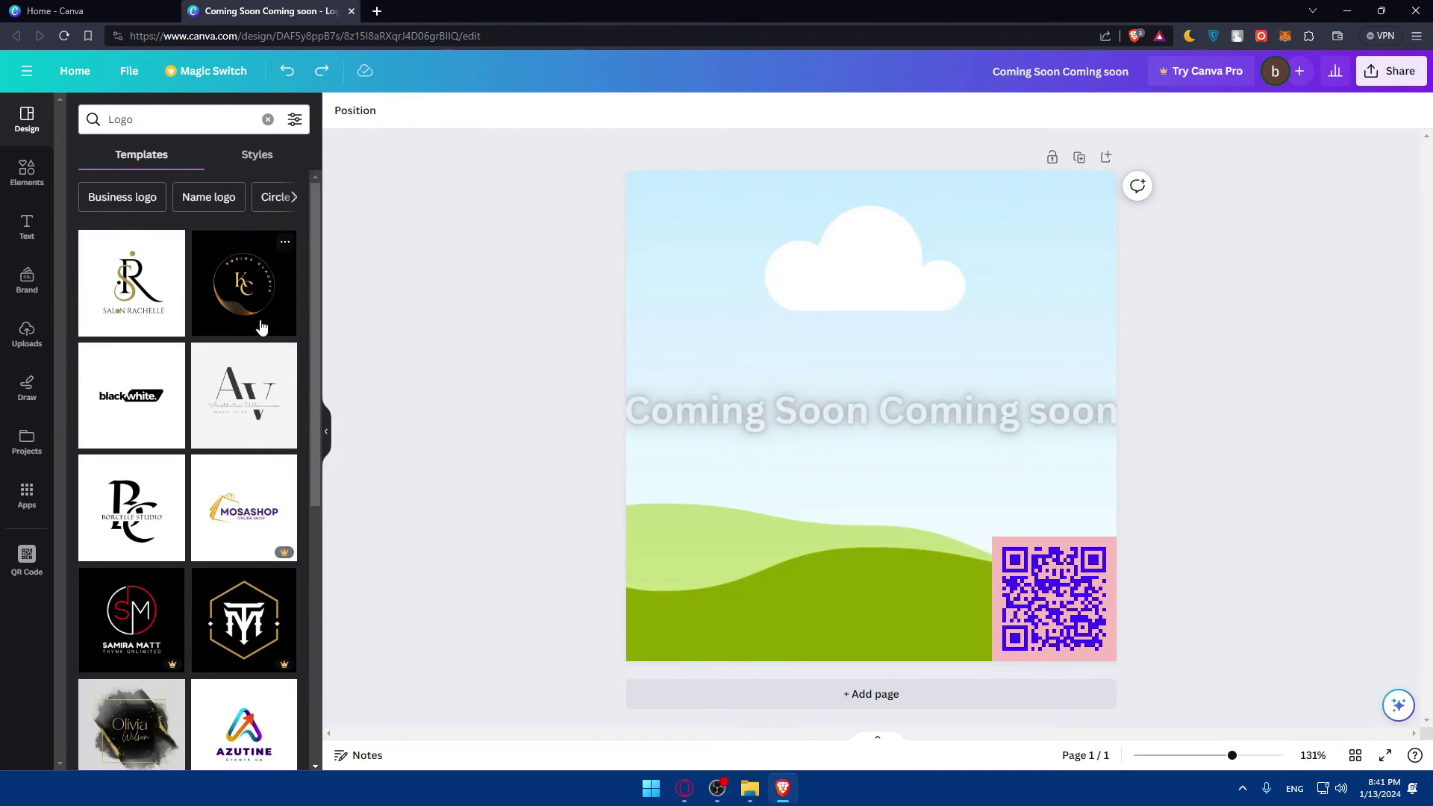
pyautogui.click(263, 328)
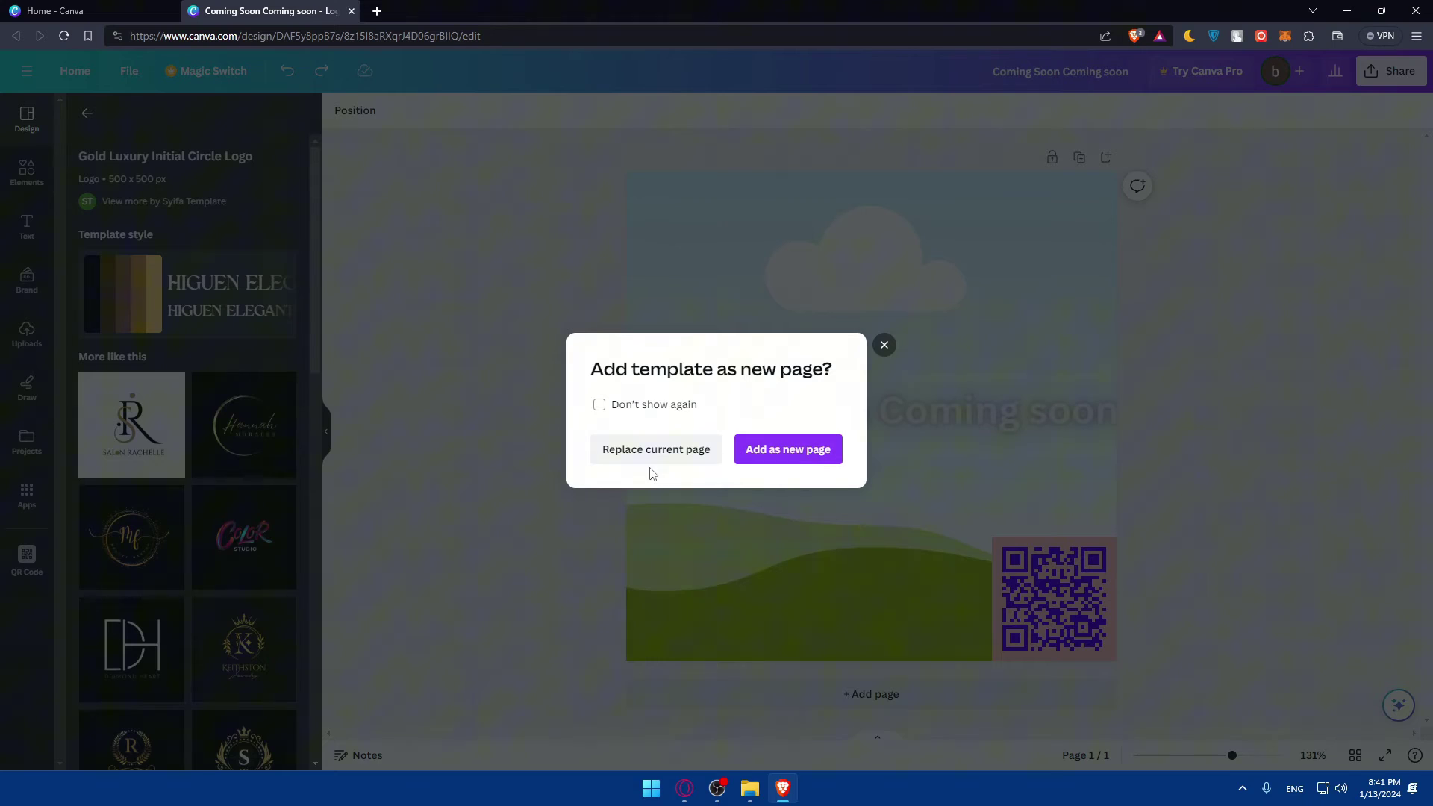
pyautogui.click(884, 345)
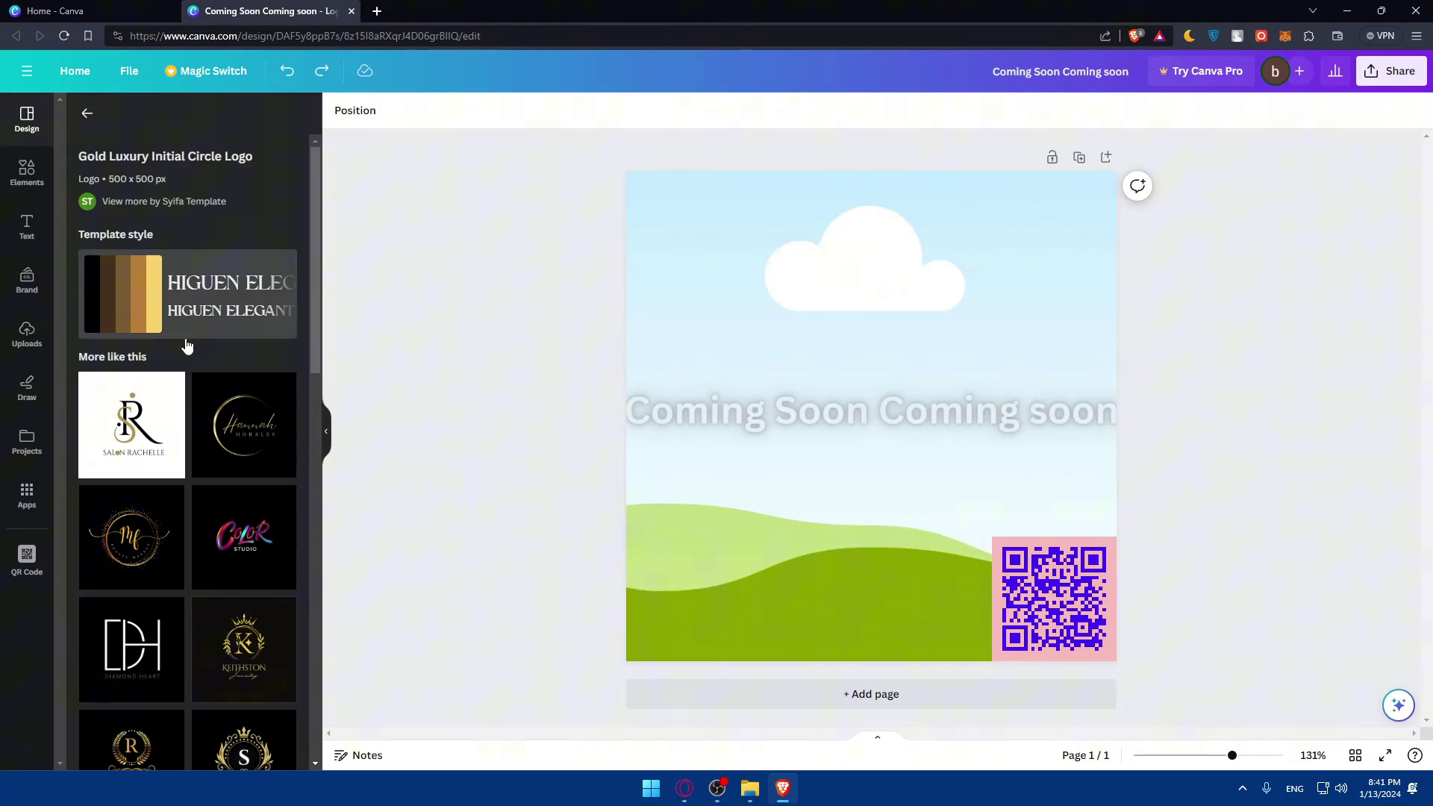
pyautogui.moveTo(241, 446); pyautogui.dragTo(769, 261)
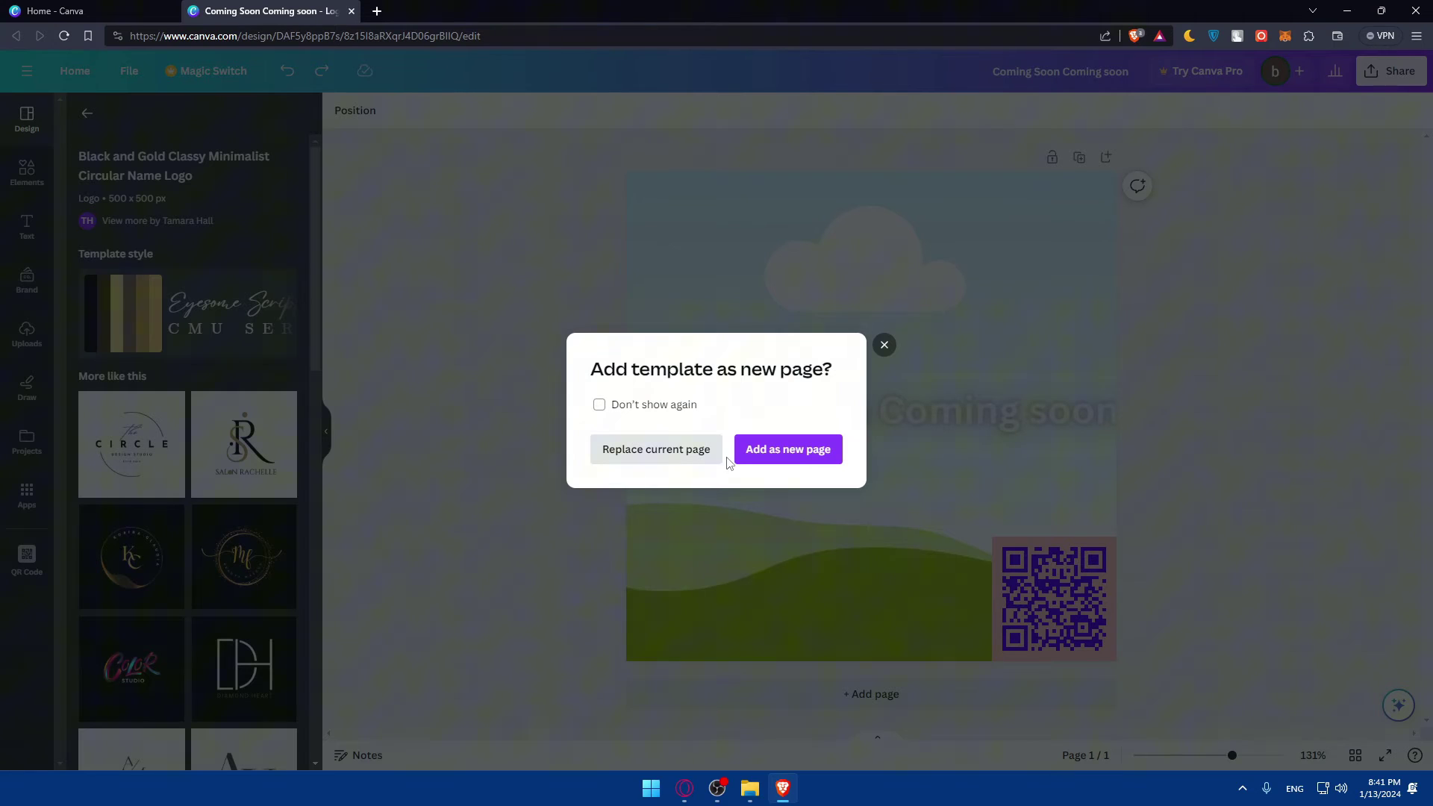
pyautogui.click(884, 344)
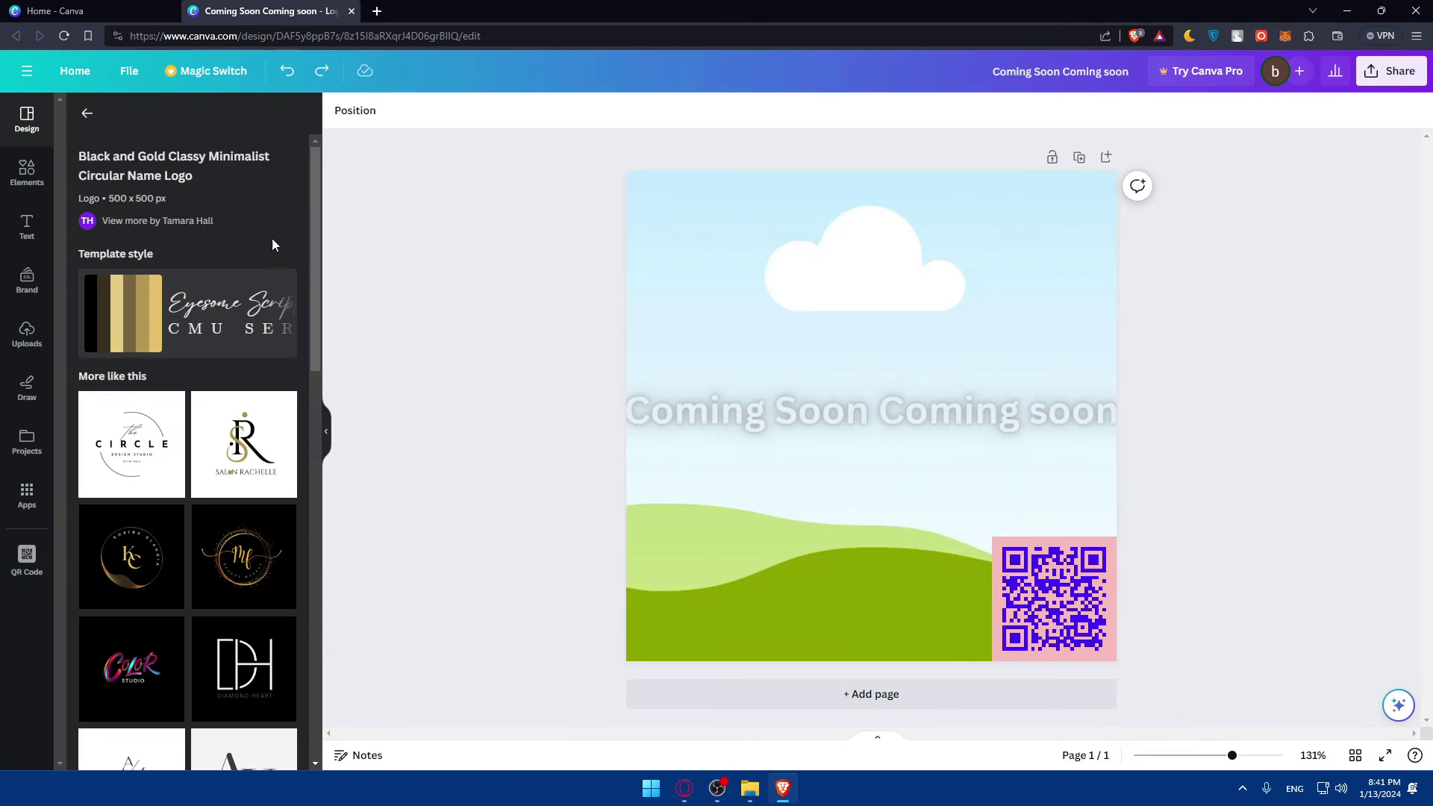
pyautogui.scroll(-8, 213, 403)
pyautogui.scroll(-6, 213, 403)
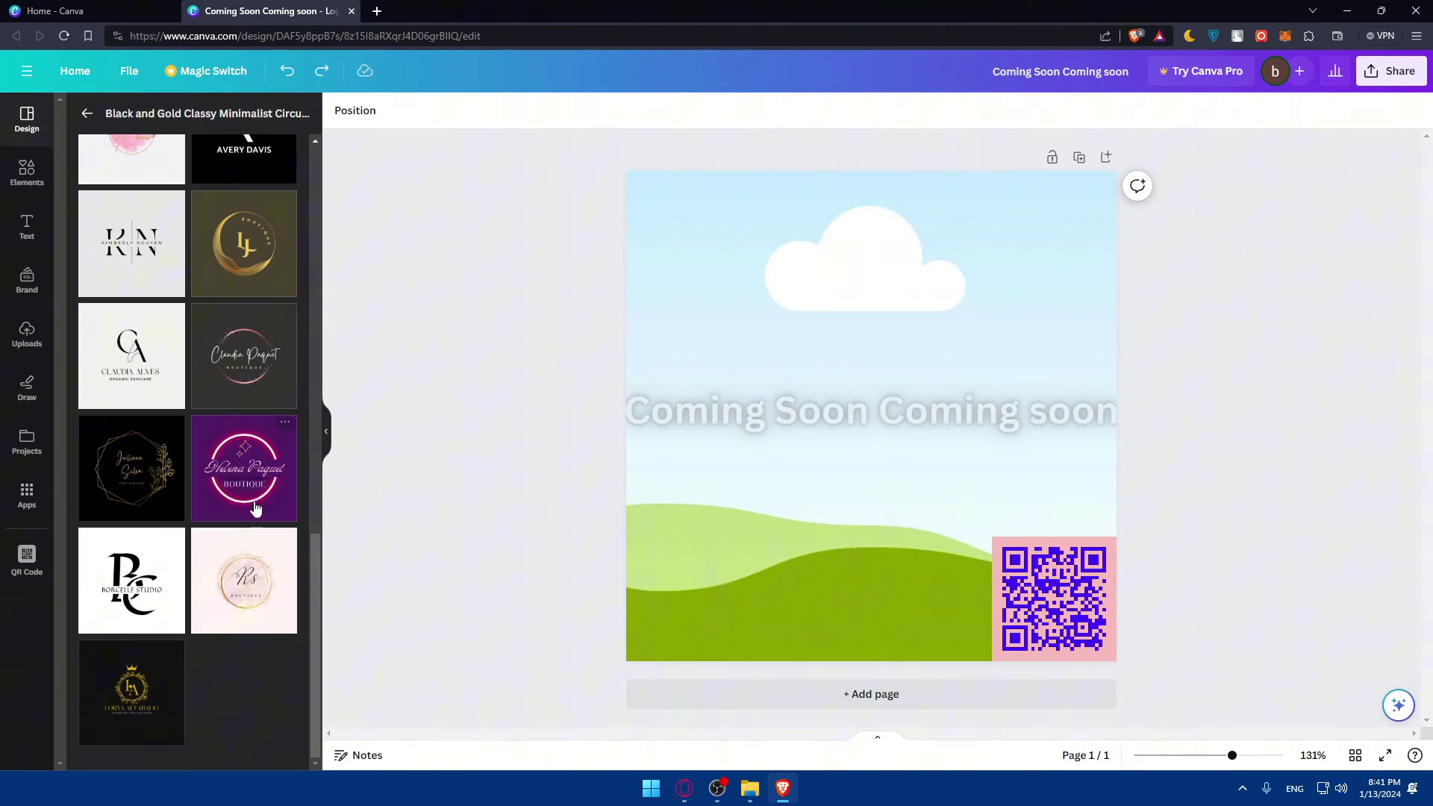
# Add the Rs Boutique template as a new page and move its Rs text and gold circle.
pyautogui.moveTo(265, 549); pyautogui.dragTo(763, 254)
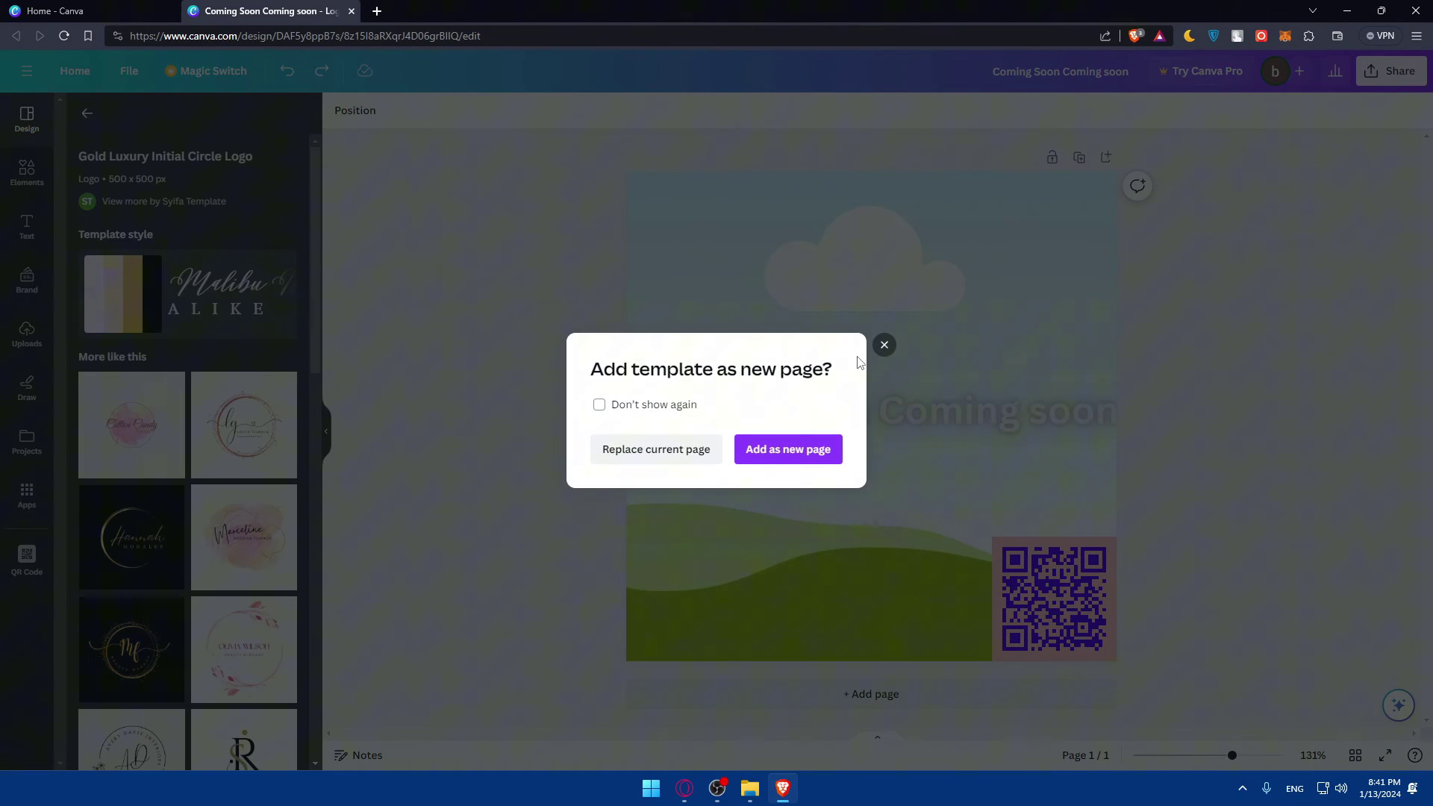
pyautogui.click(819, 440)
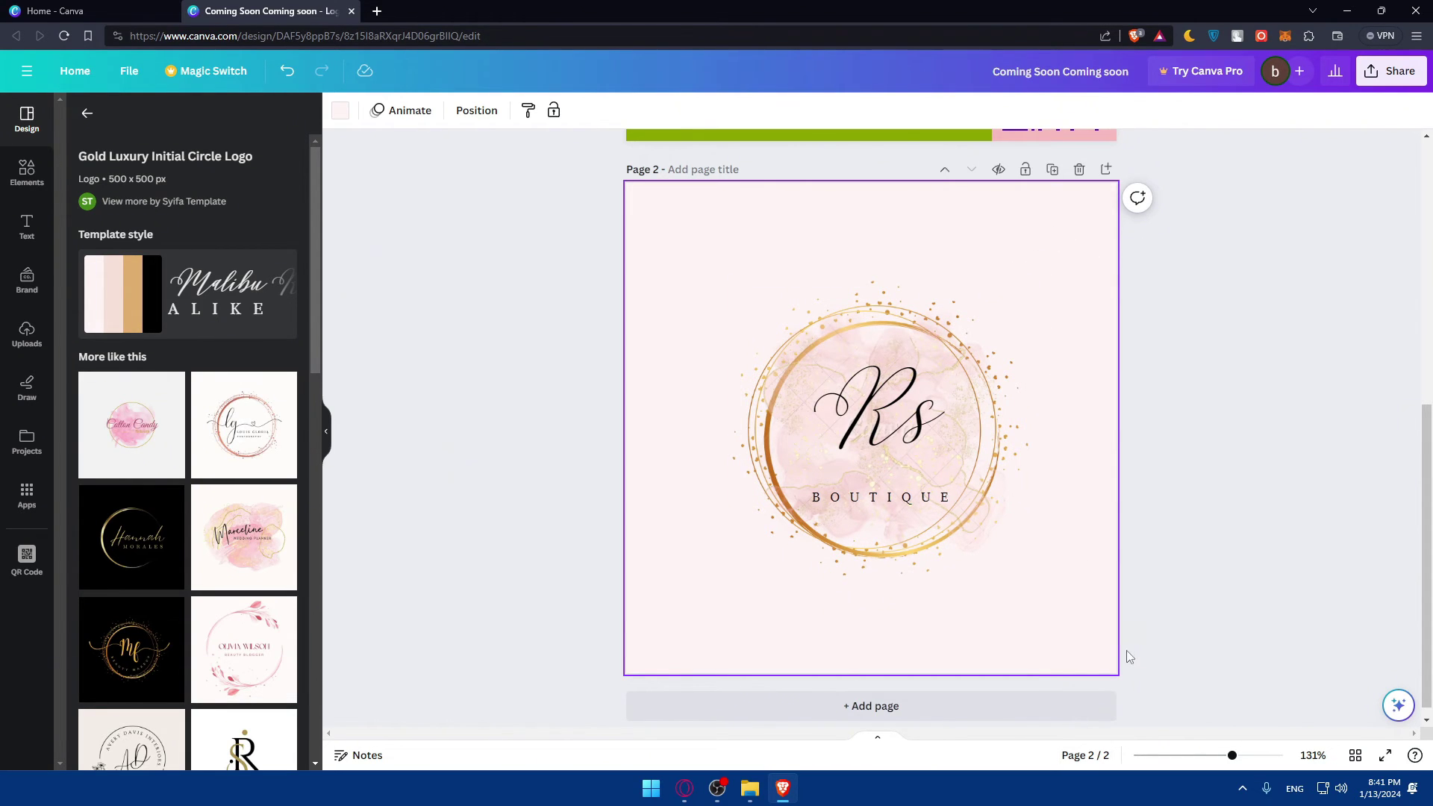
pyautogui.rightClick(789, 267)
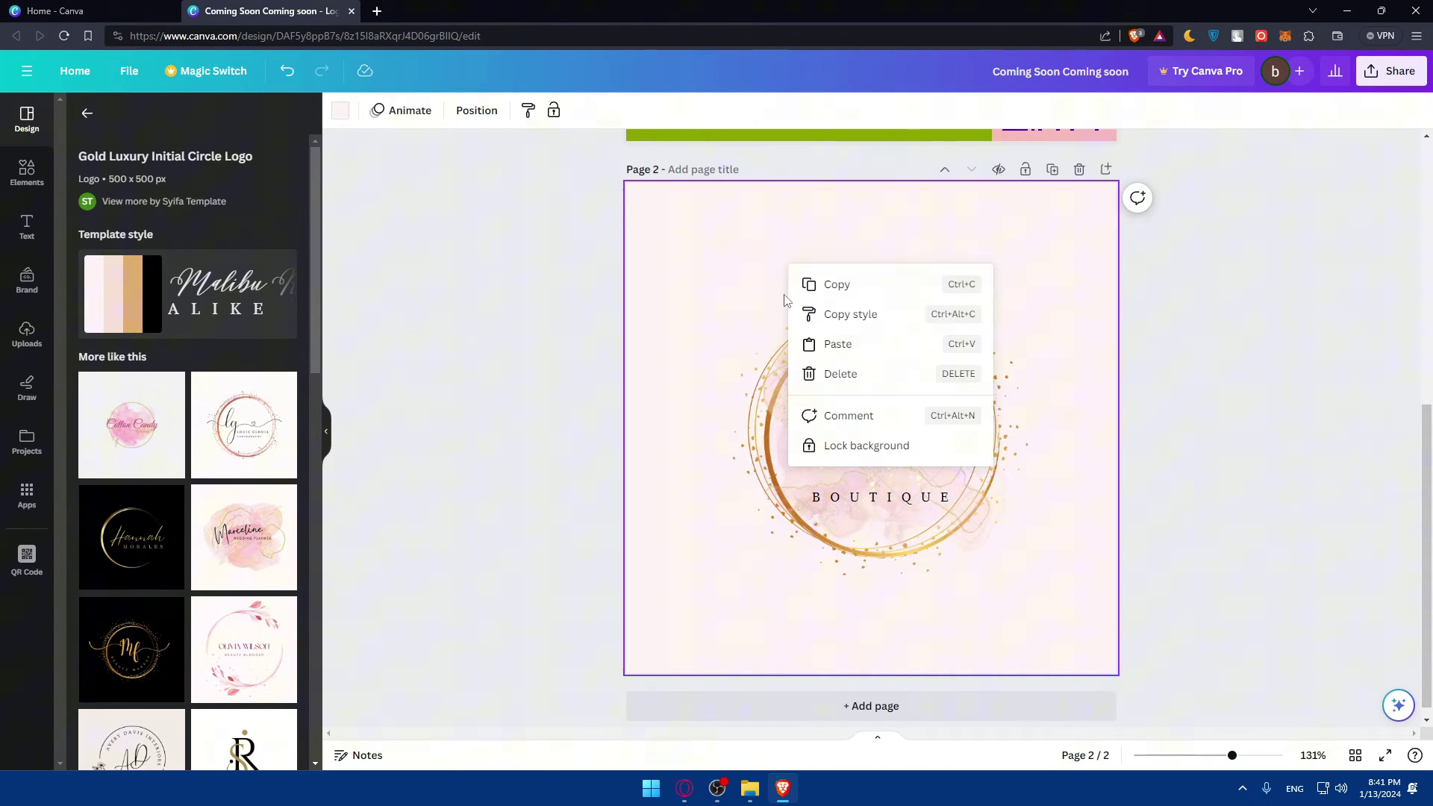
pyautogui.click(767, 310)
pyautogui.click(755, 298)
pyautogui.moveTo(880, 418); pyautogui.dragTo(851, 340)
pyautogui.moveTo(979, 375); pyautogui.dragTo(897, 392)
# Undo the gold circle move and delete the second page.
pyautogui.scroll(5, 696, 472)
pyautogui.hotkey('ctrl', 'z')
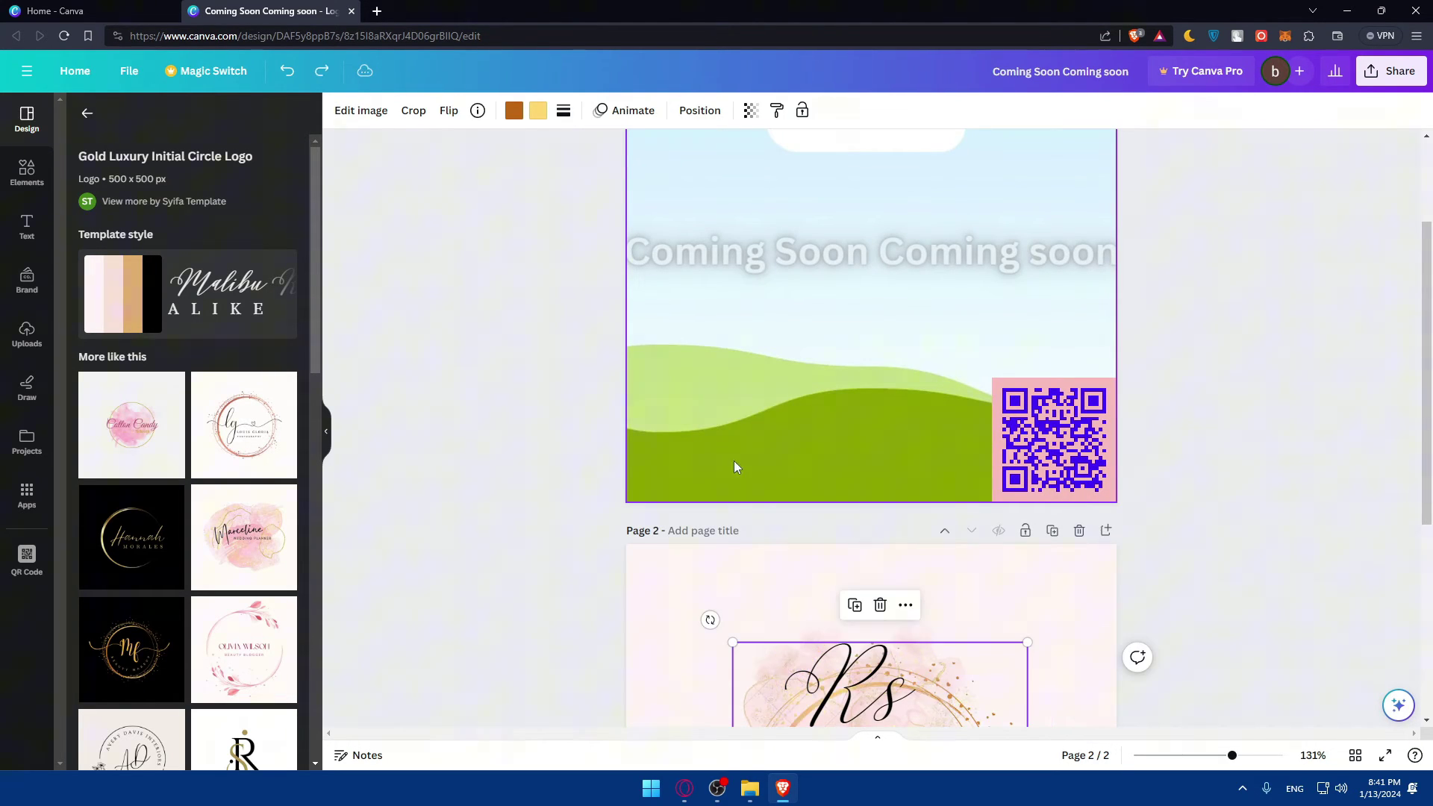
pyautogui.hotkey('ctrl', 'z')
pyautogui.hotkey('ctrl', 'z')
pyautogui.hotkey('ctrl', 'z')
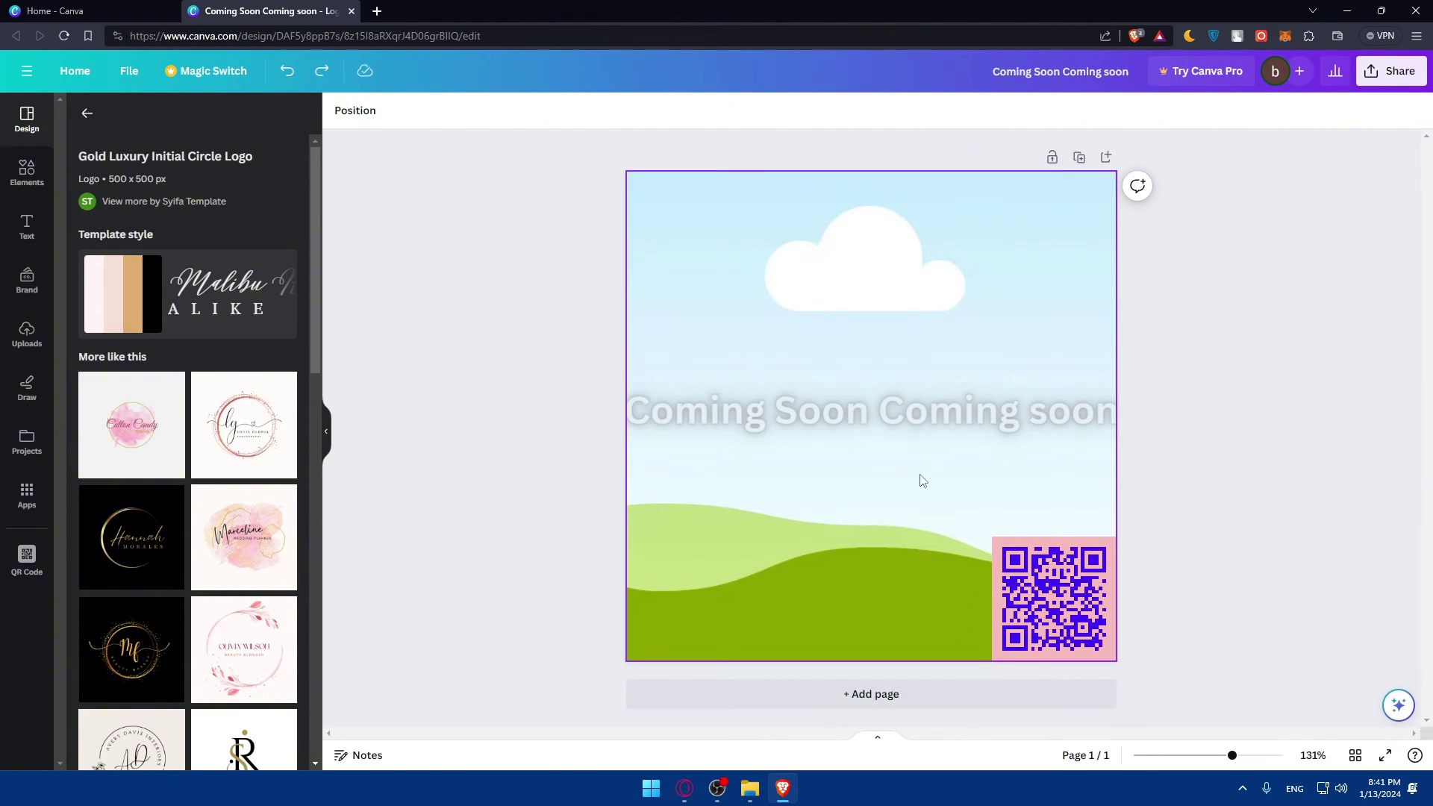
# Return to the Logo template search results and scroll through them.
pyautogui.click(87, 113)
pyautogui.scroll(-3, 220, 353)
pyautogui.scroll(-5, 220, 353)
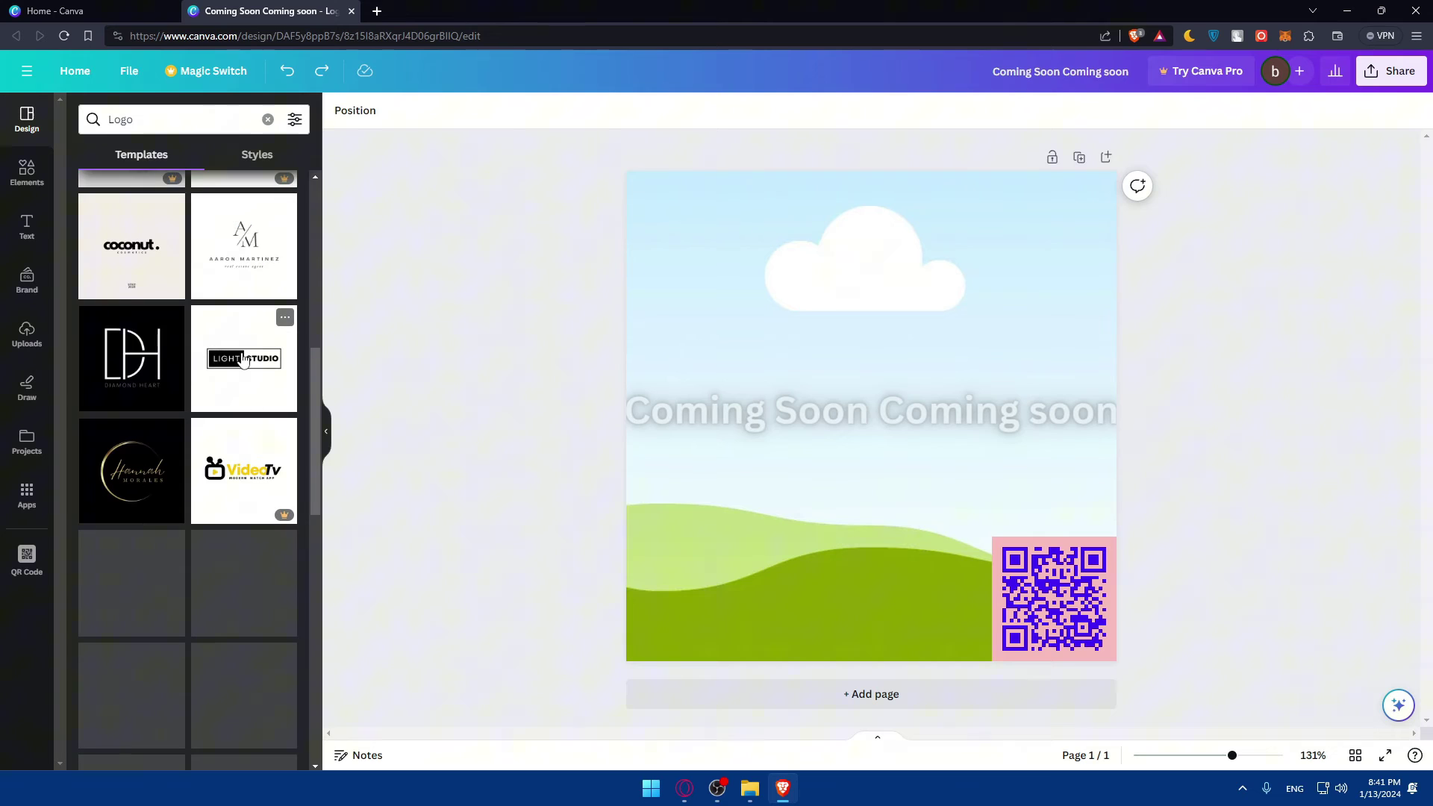
pyautogui.moveTo(221, 354); pyautogui.dragTo(211, 391)
pyautogui.scroll(5, 180, 359)
pyautogui.scroll(2, 155, 329)
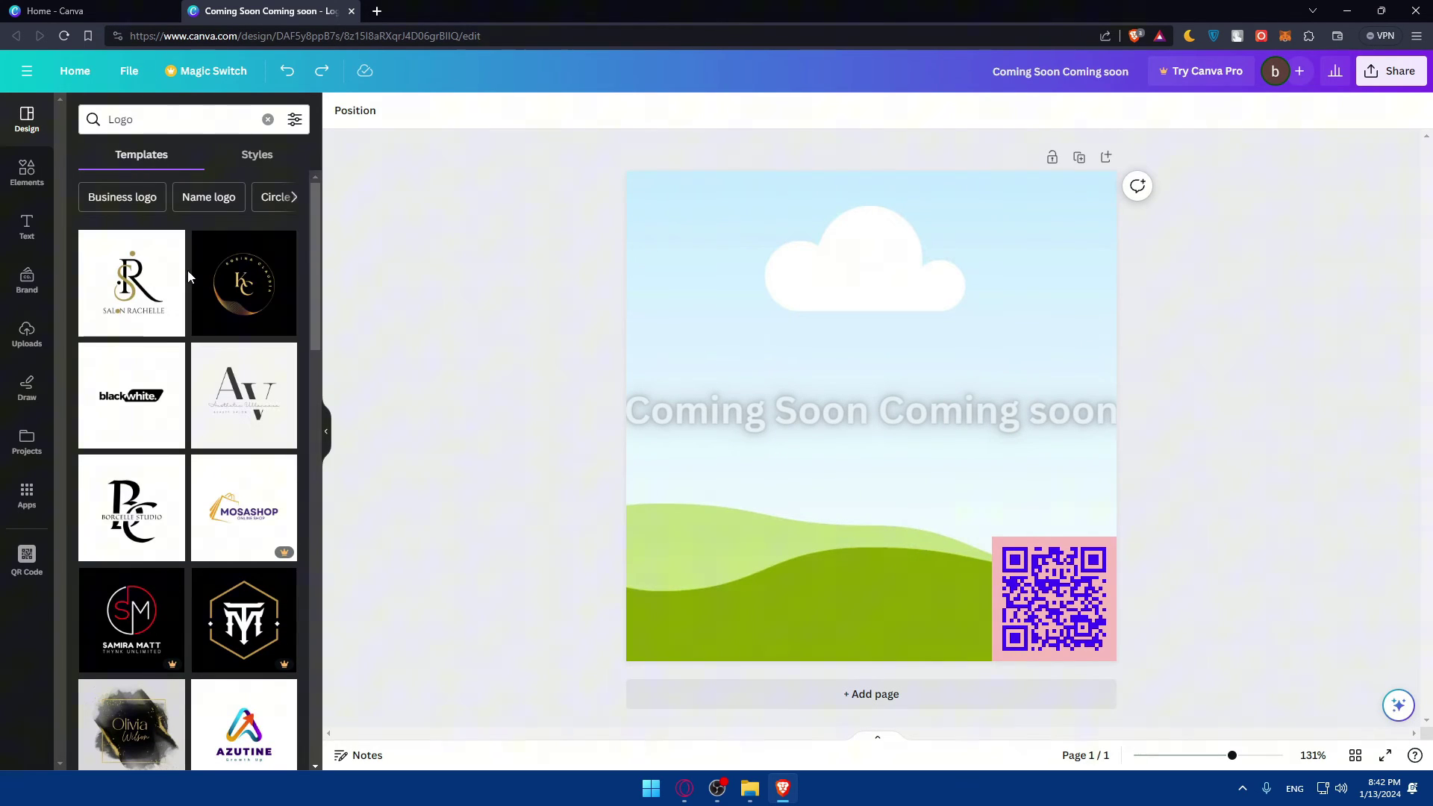
# Search '3D Logos', replace the page with the RAKIA skull template, then undo it.
pyautogui.click(165, 119)
pyautogui.click(161, 181)
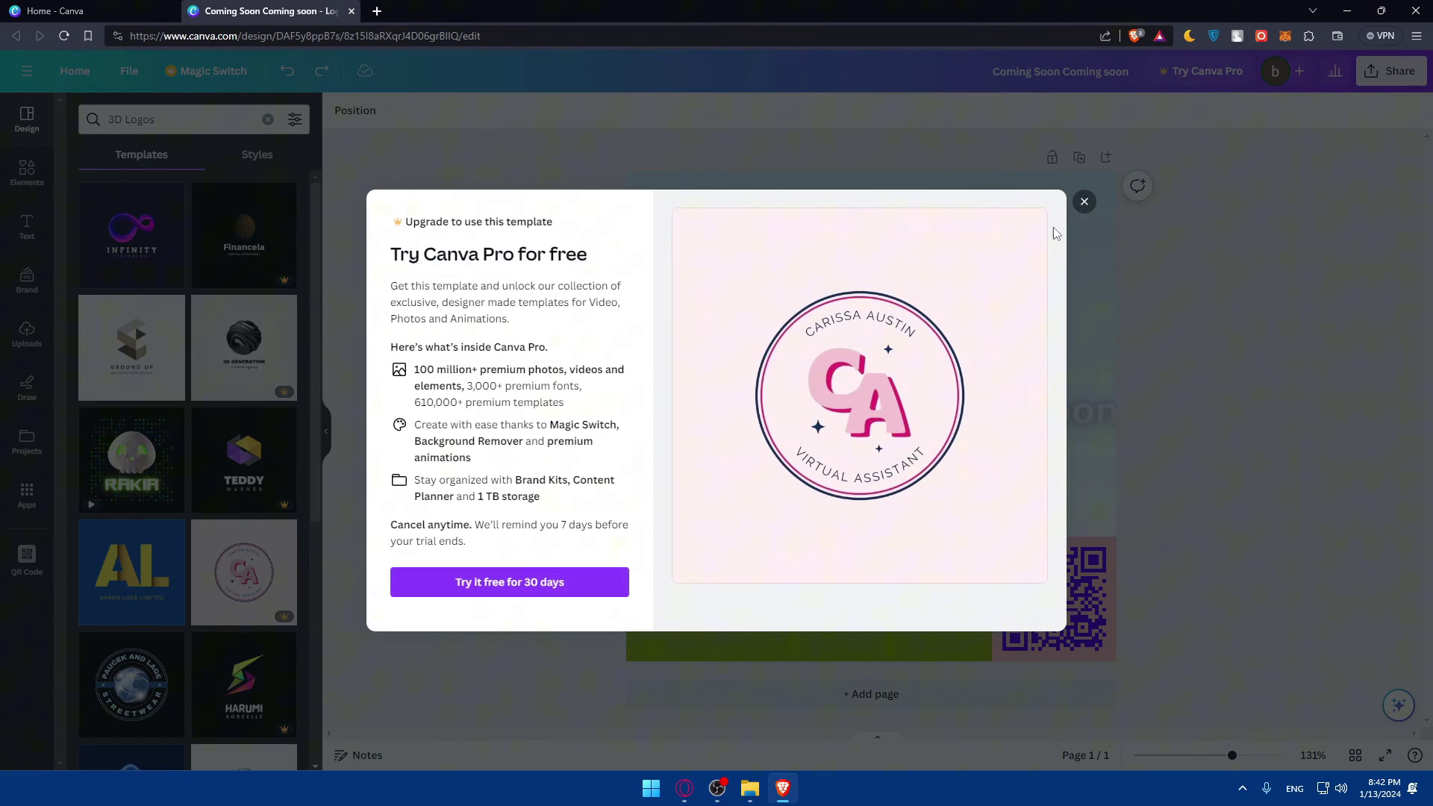
pyautogui.click(1061, 232)
pyautogui.moveTo(132, 459); pyautogui.dragTo(822, 433)
pyautogui.click(675, 450)
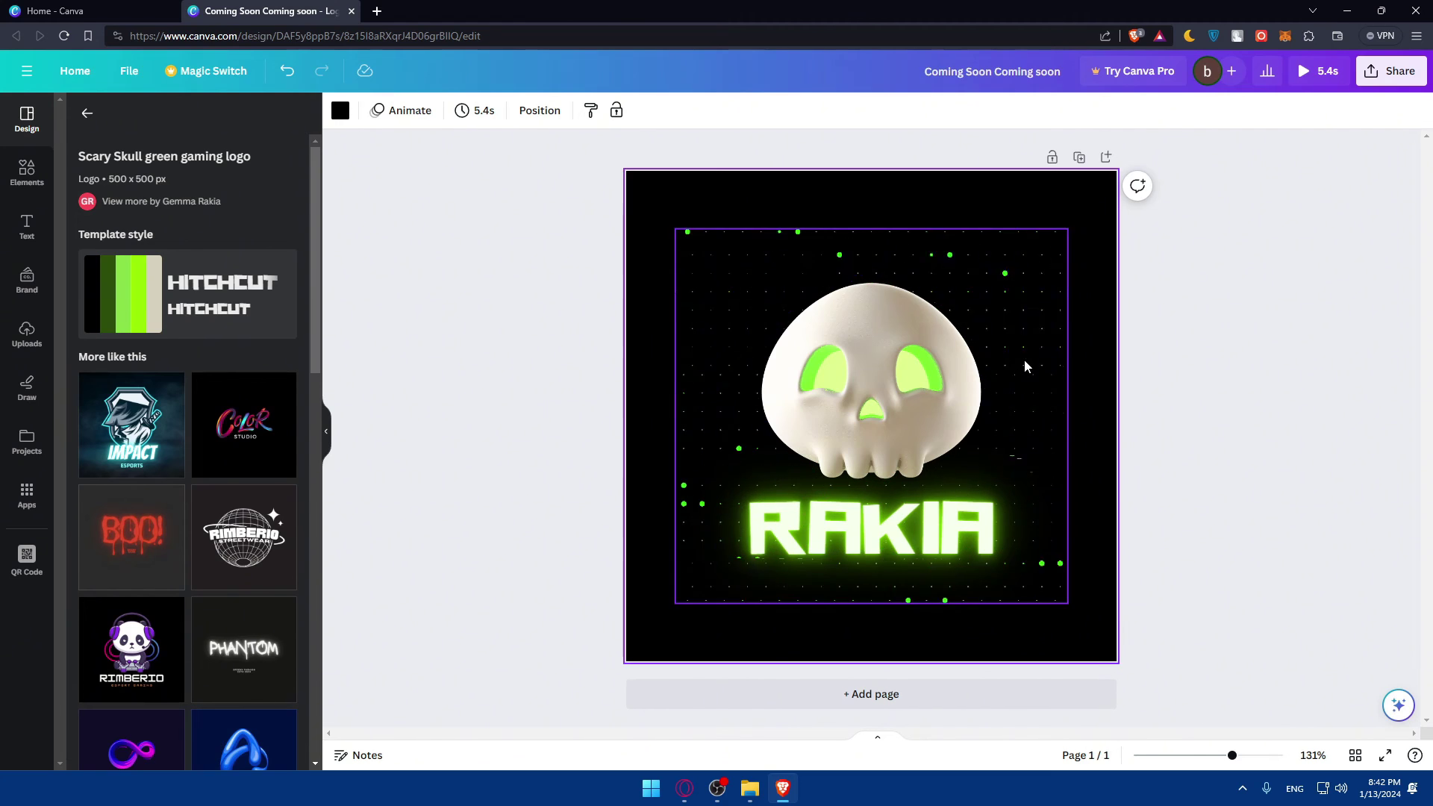
pyautogui.hotkey('ctrl', 'z')
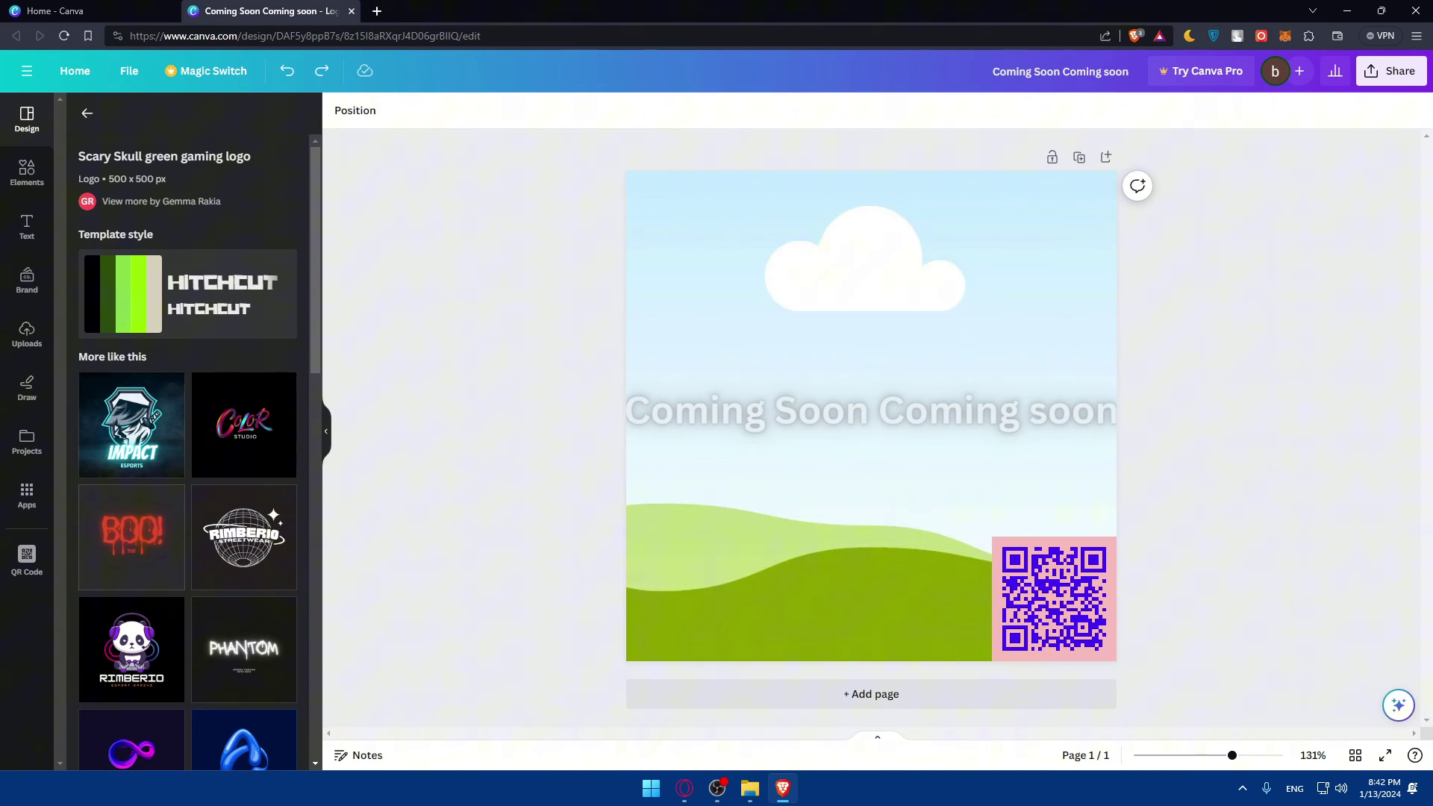
# Glance at the Share options, close the editor tab, and reload the Canva home page.
pyautogui.click(1390, 71)
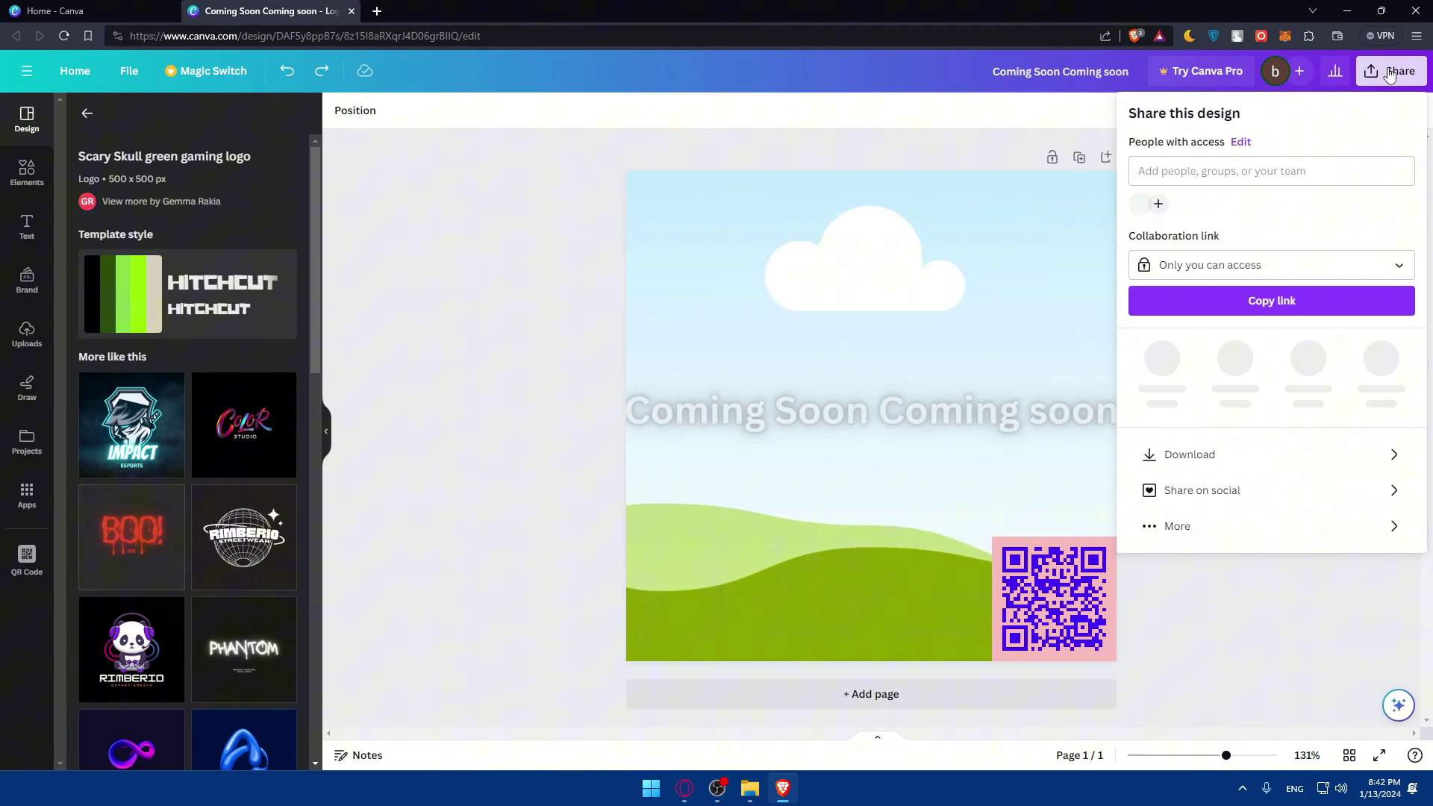
pyautogui.click(549, 237)
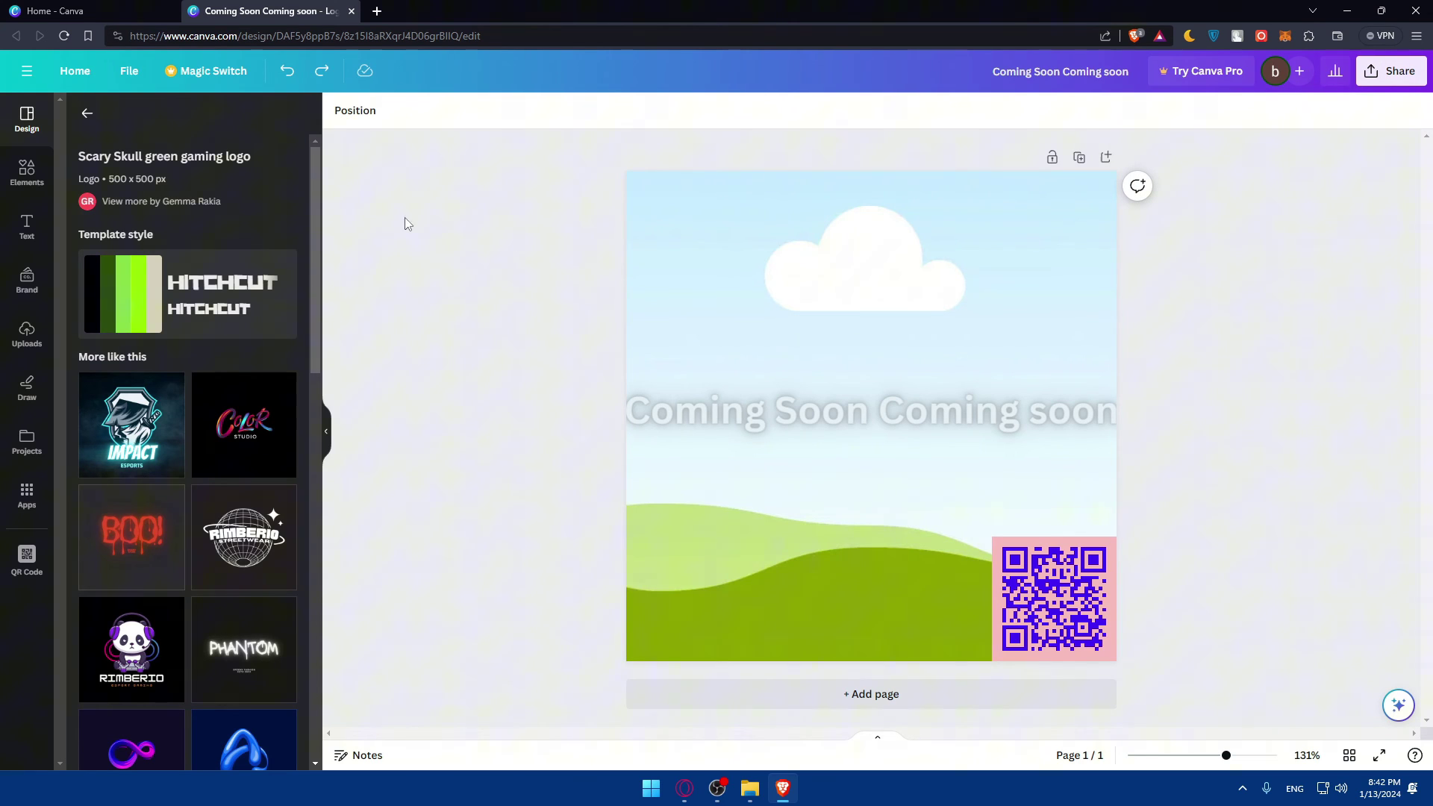
pyautogui.click(351, 11)
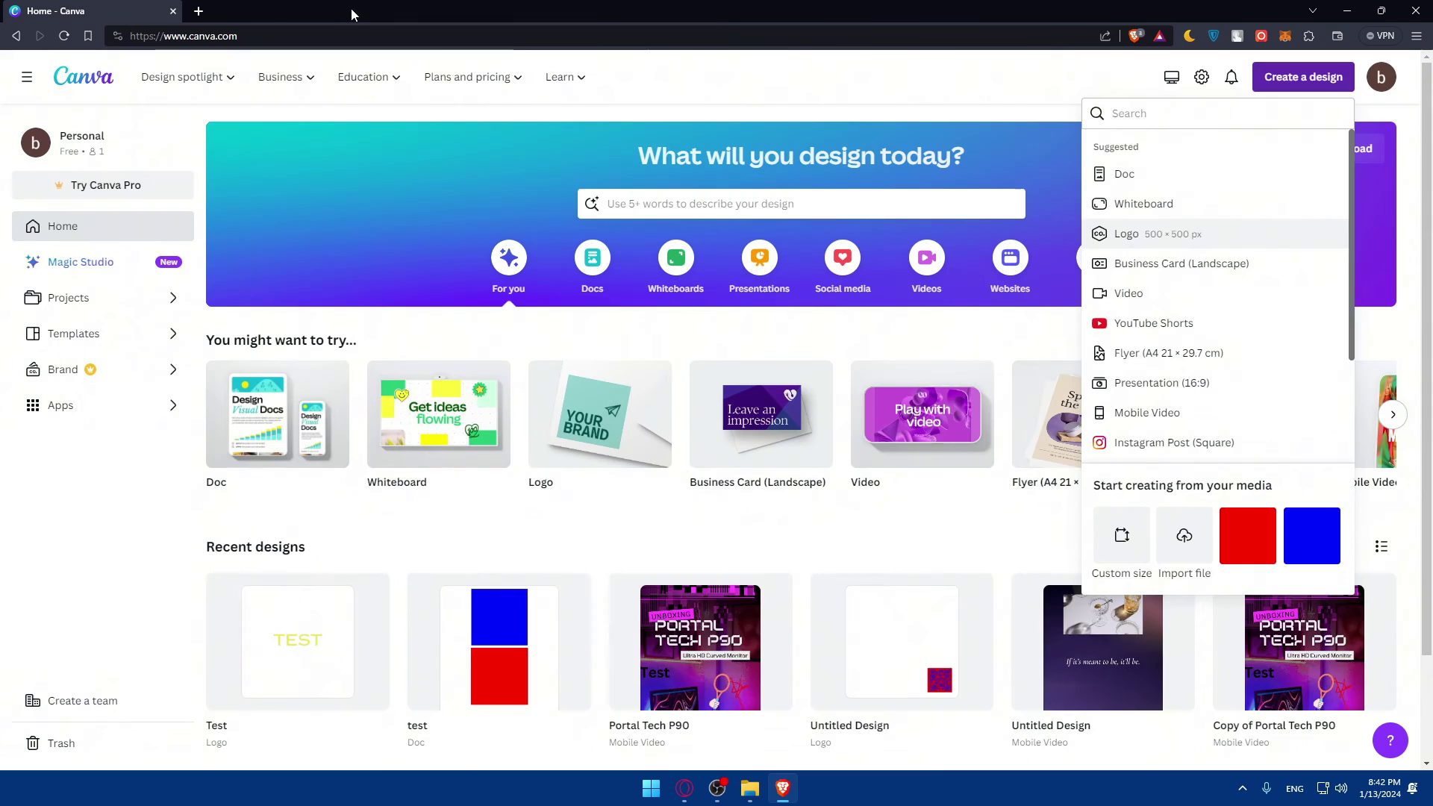
pyautogui.click(648, 82)
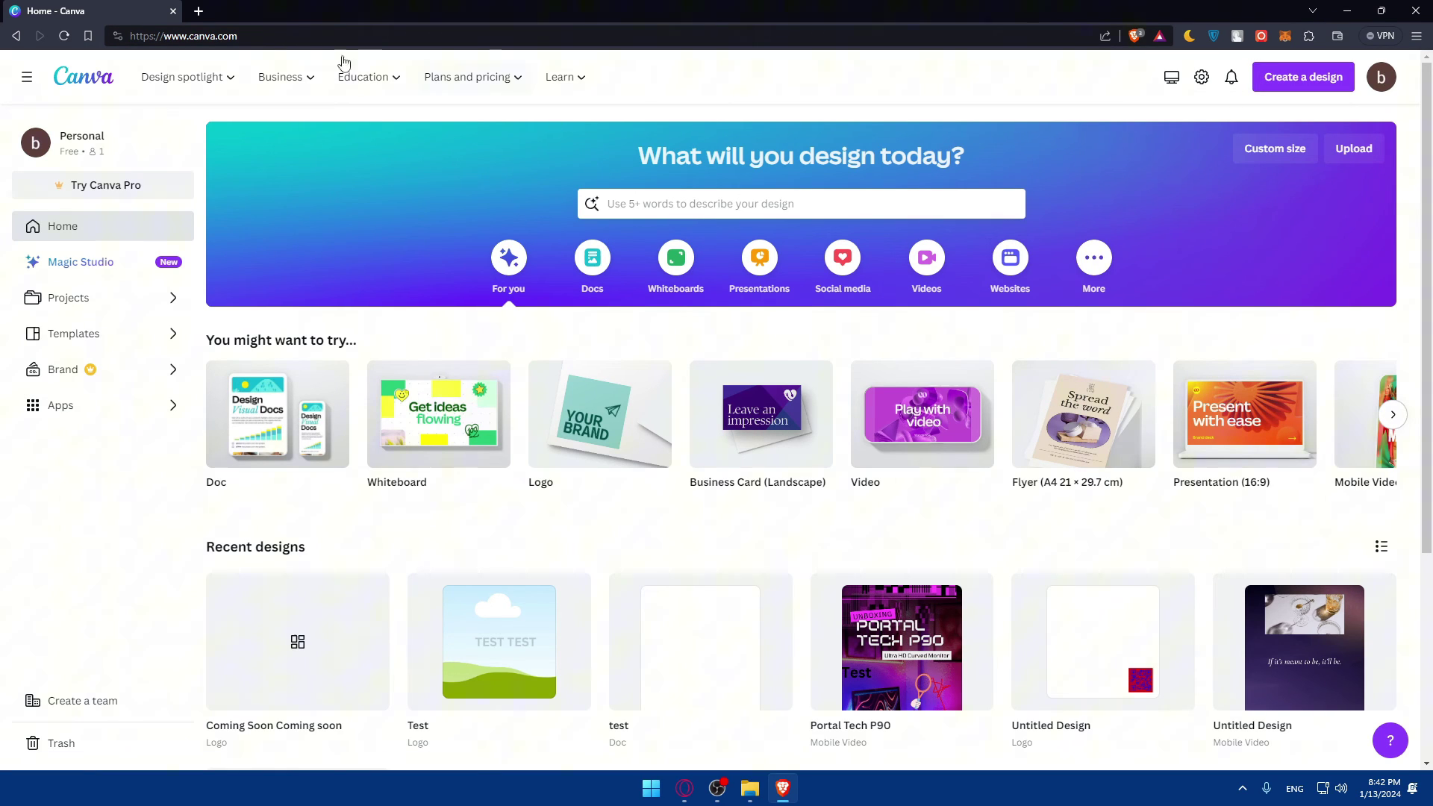
pyautogui.click(64, 36)
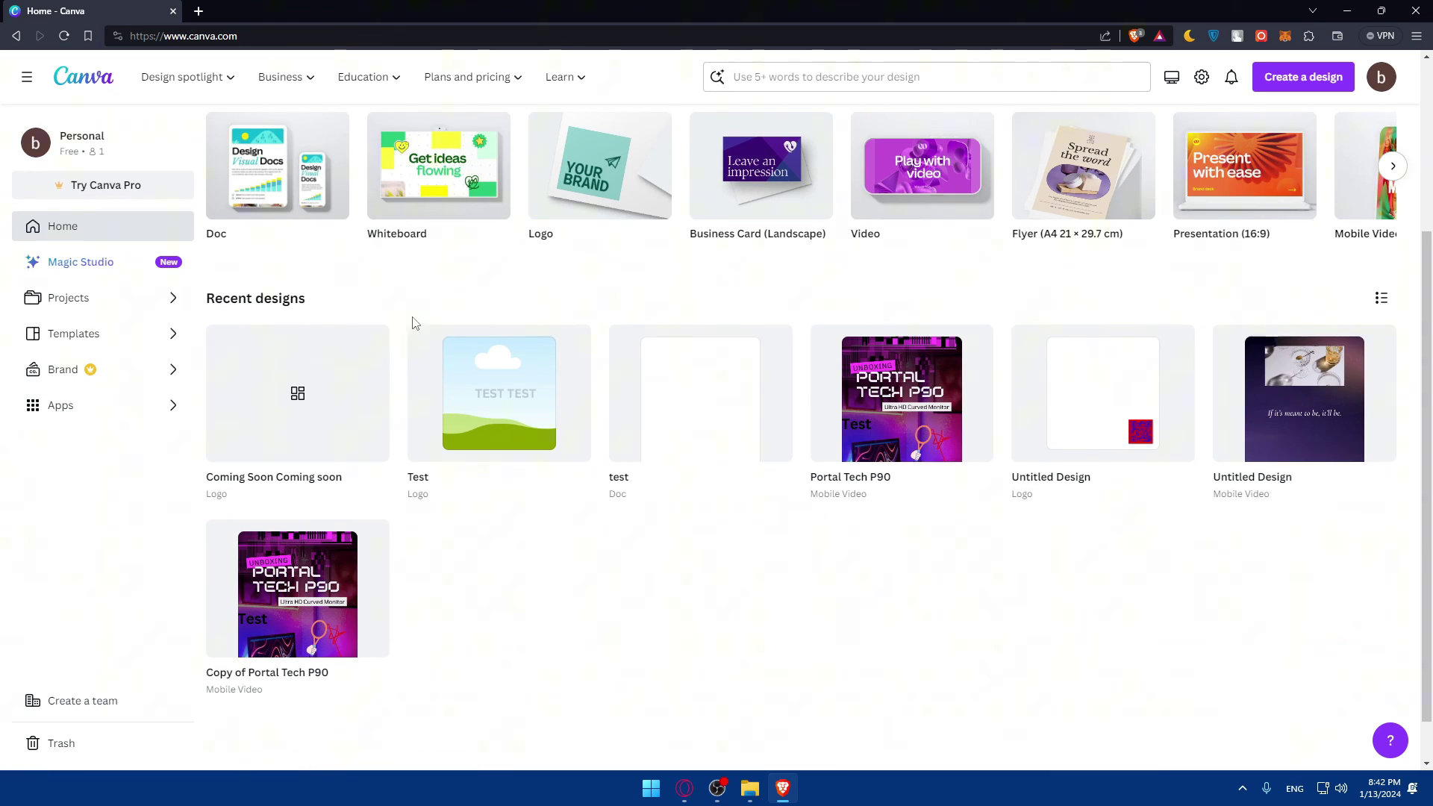
# Reopen and close the Coming Soon design, leaving only a blank new browser tab.
pyautogui.click(310, 386)
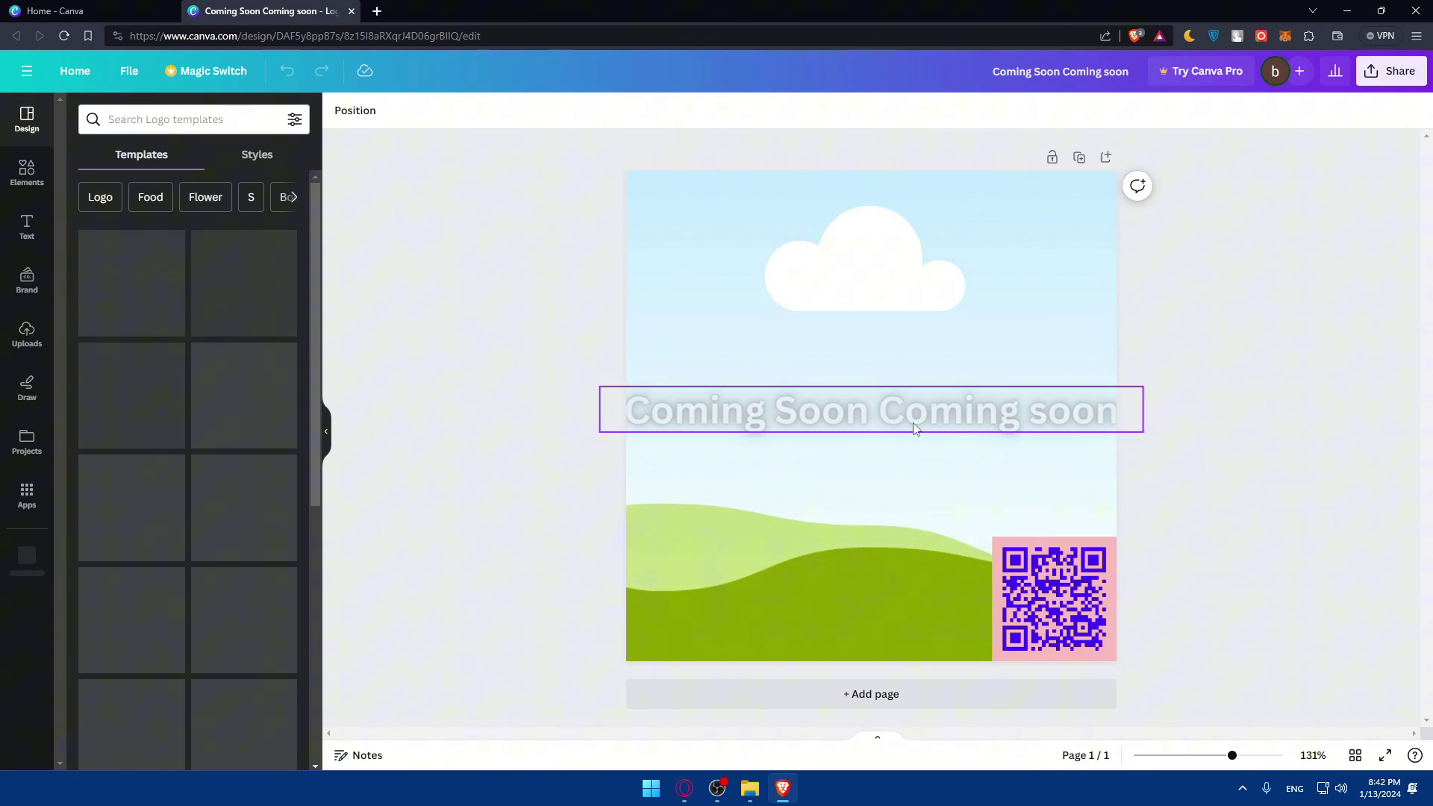
pyautogui.click(351, 10)
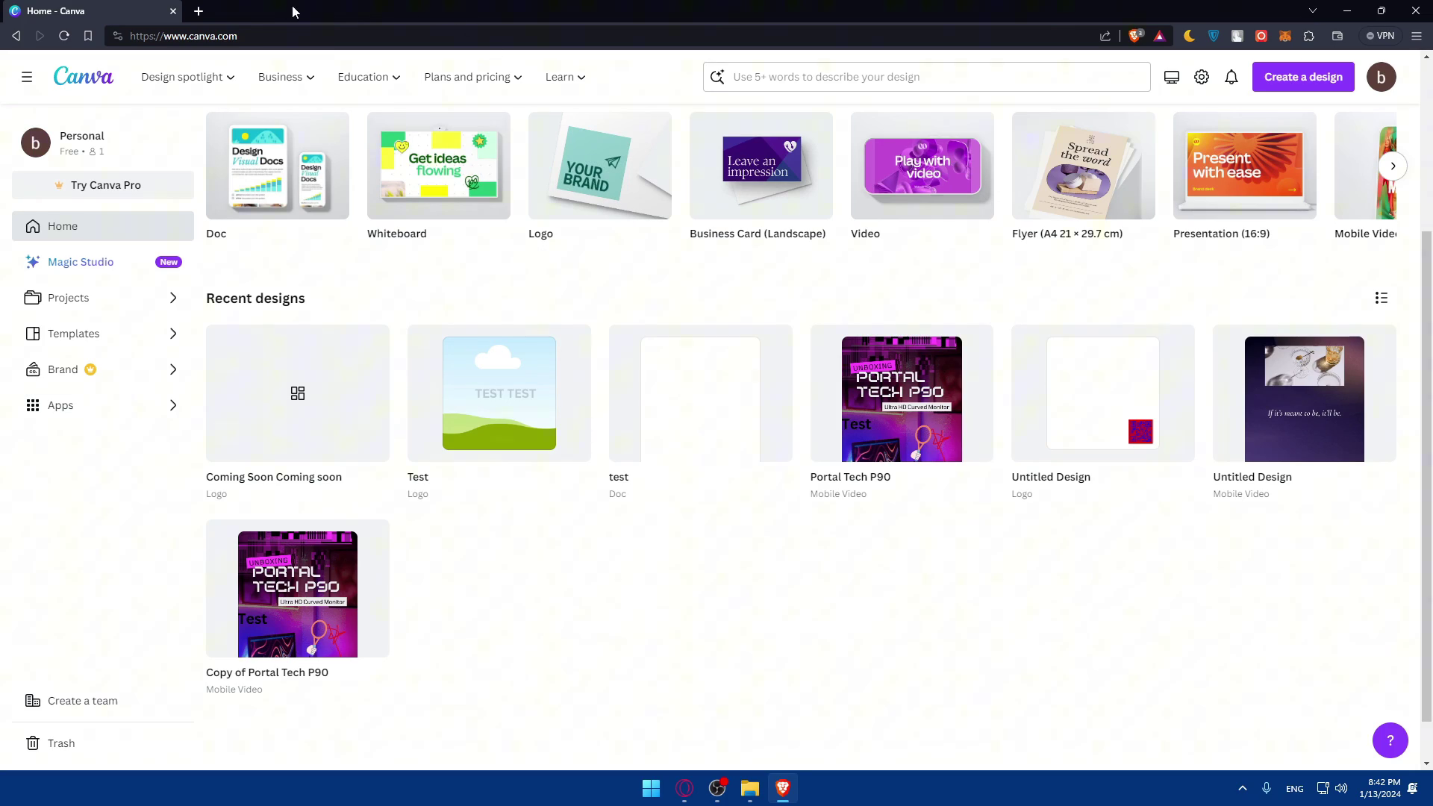
pyautogui.click(198, 11)
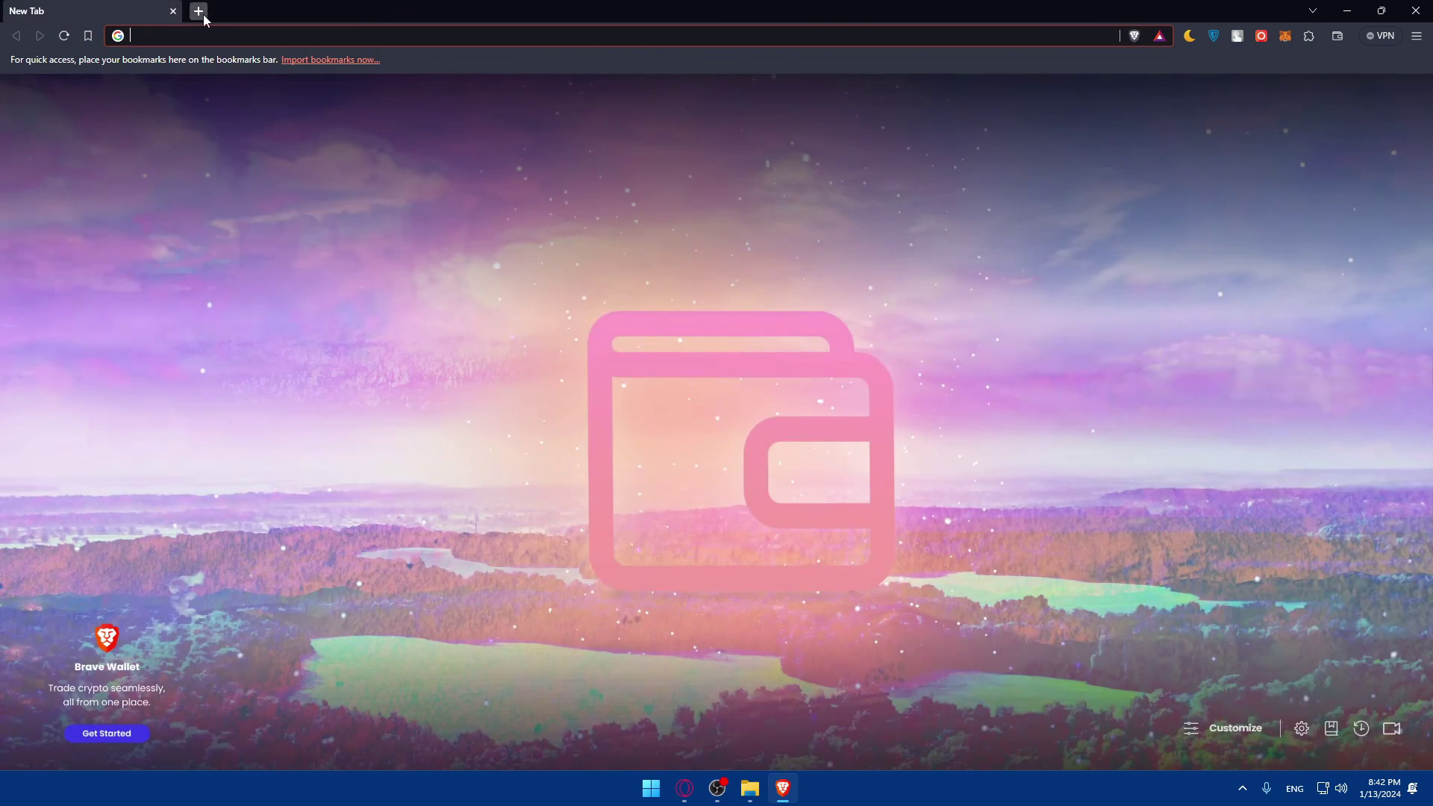
pyautogui.click(199, 12)
pyautogui.click(172, 11)
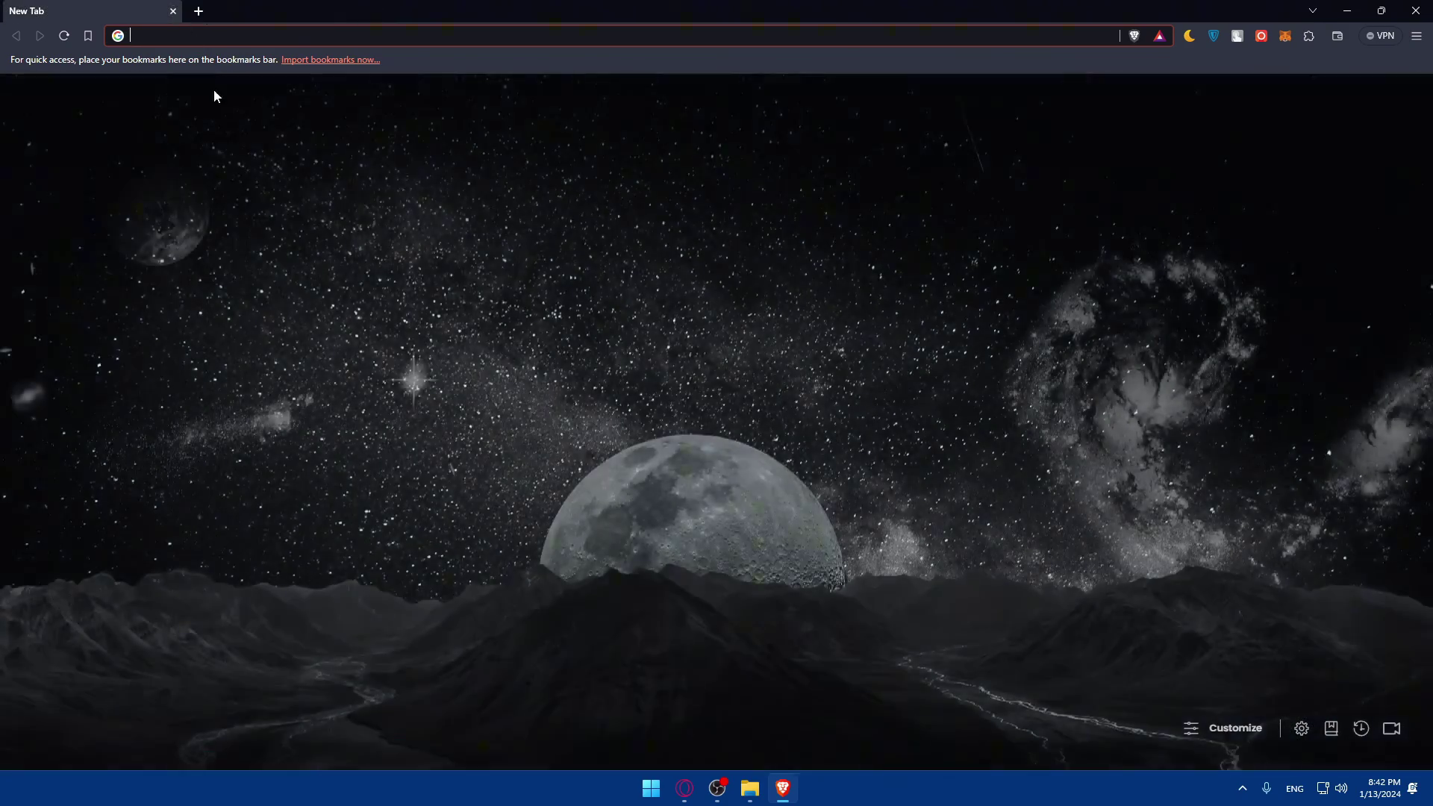